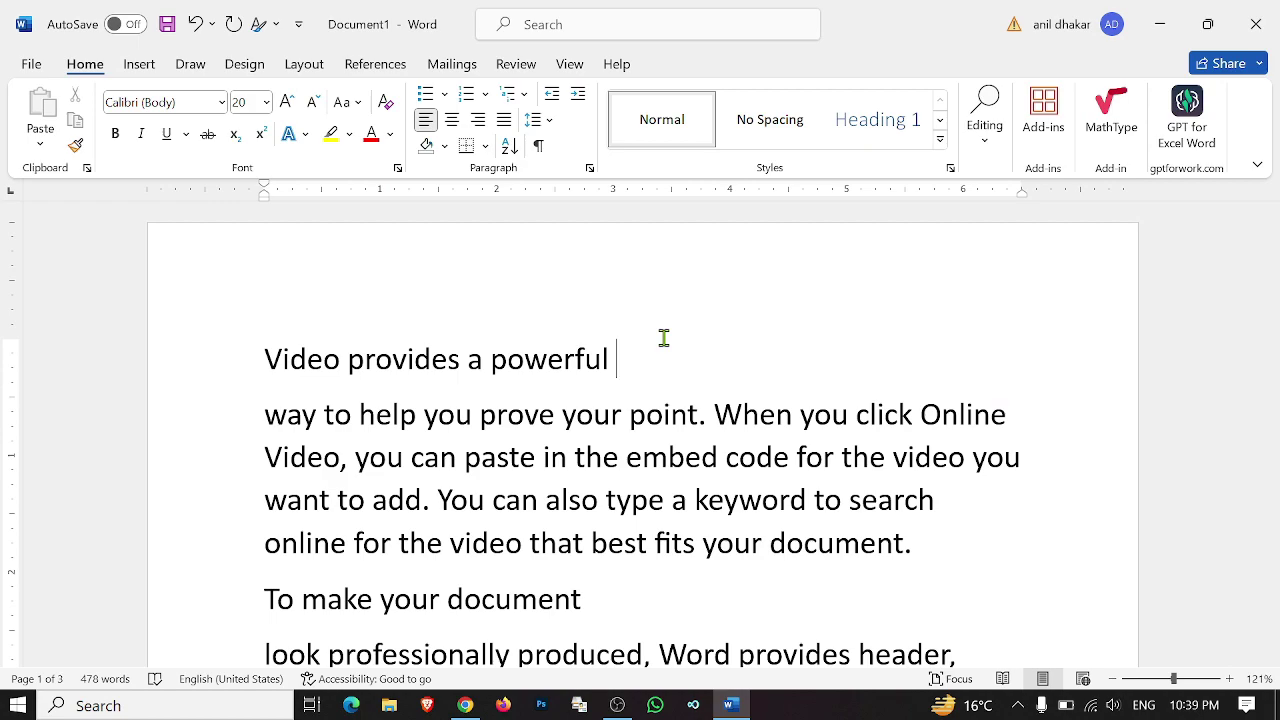
Step: Apply the Intense Reference style to the opening line 'Video provides a powerful'
scroll(663, 338, down, 3)
scroll(663, 338, down, 3)
scroll(663, 338, up, 4)
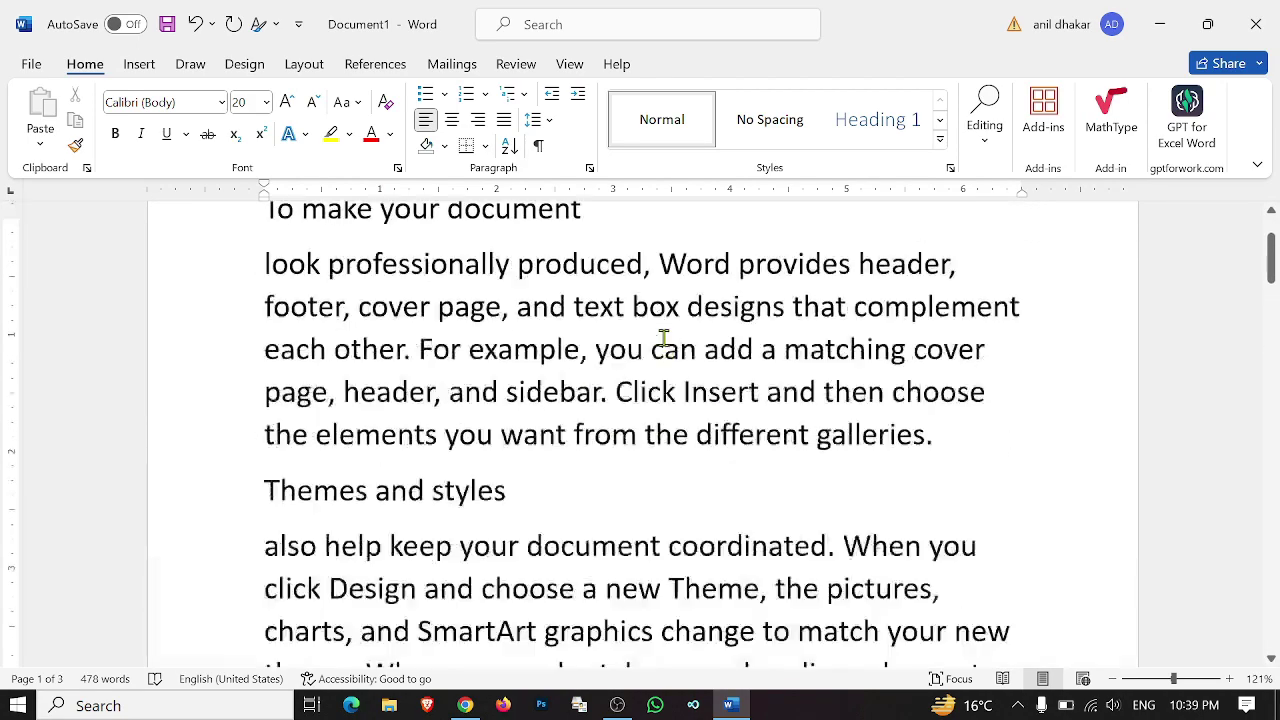
scroll(663, 338, up, 3)
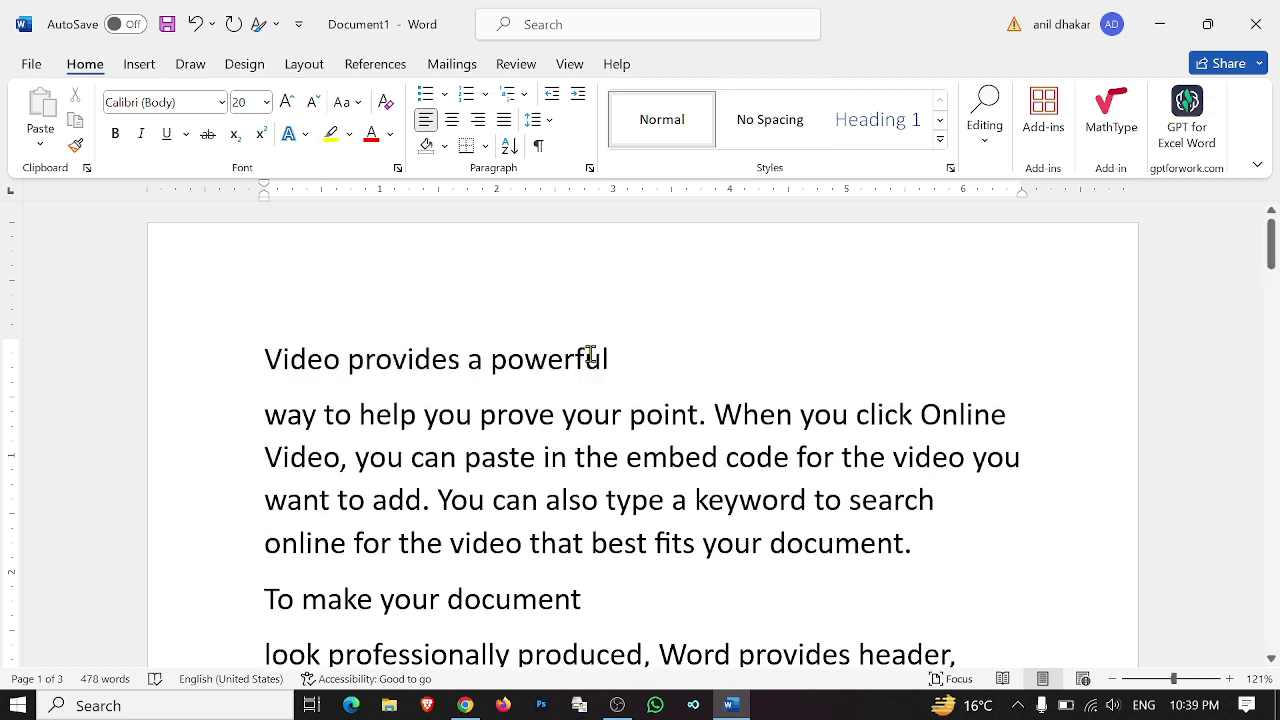
drag(609, 358, 296, 348)
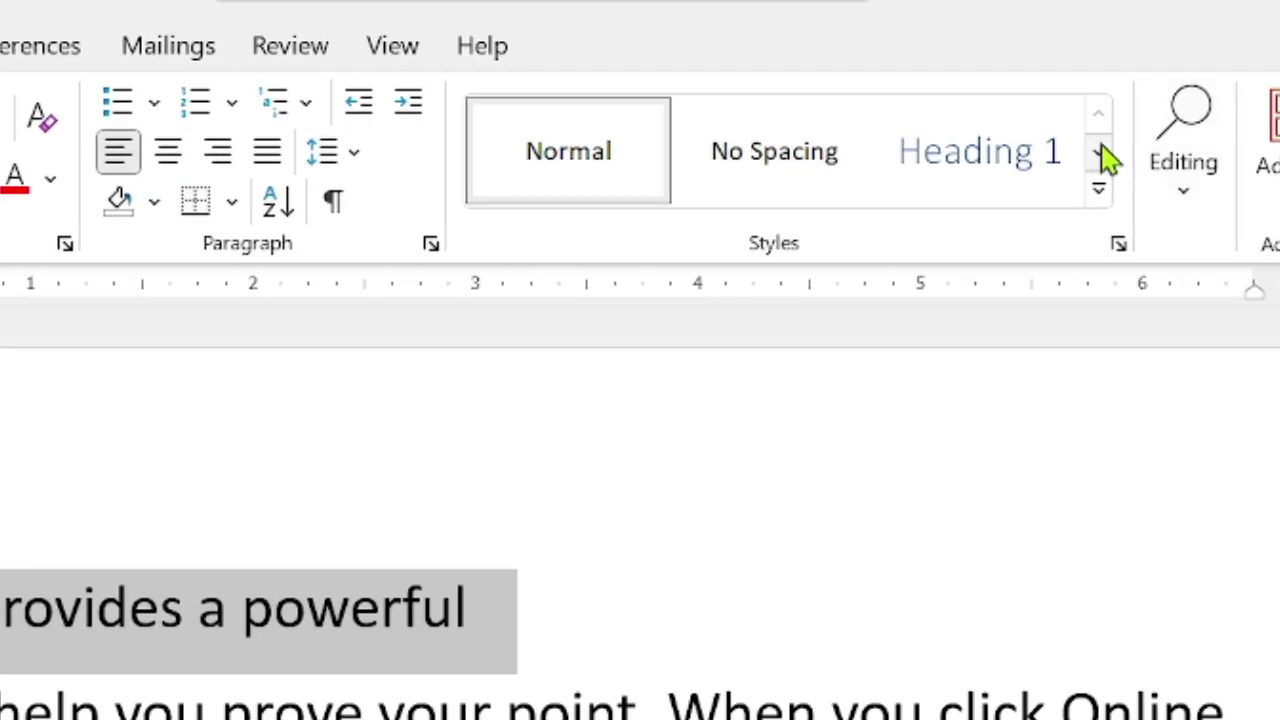
click(940, 121)
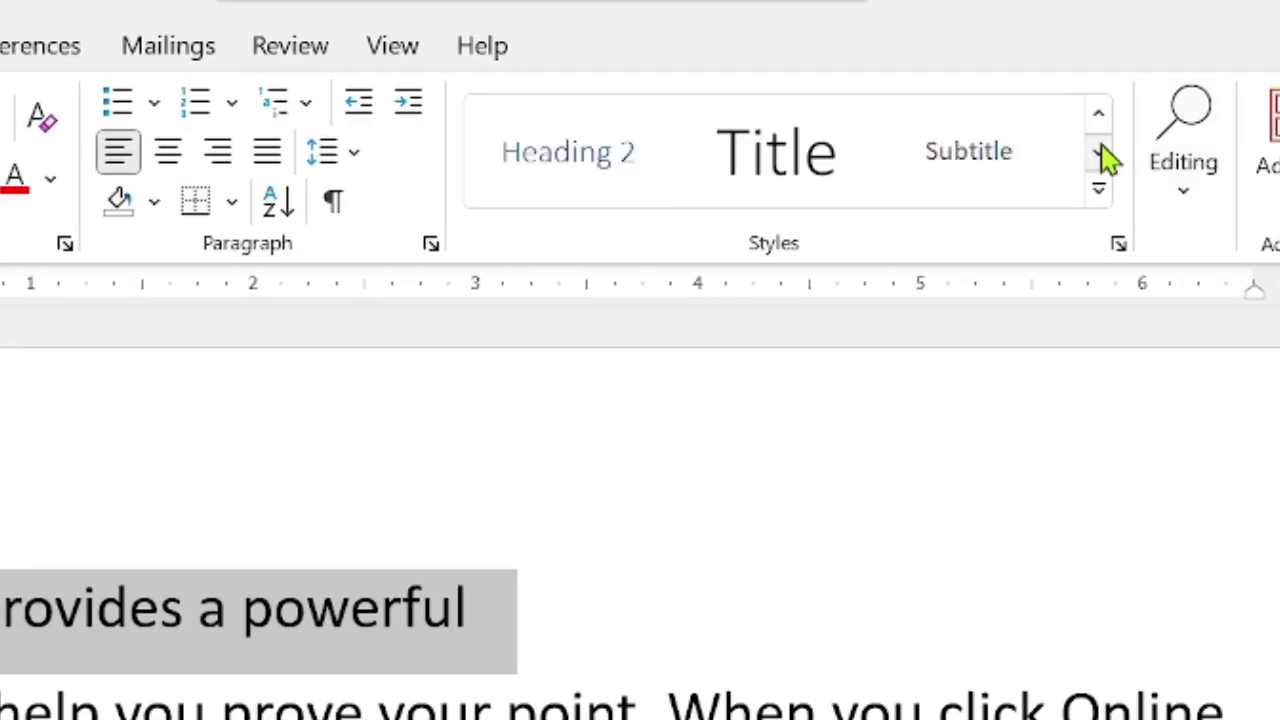
click(1100, 190)
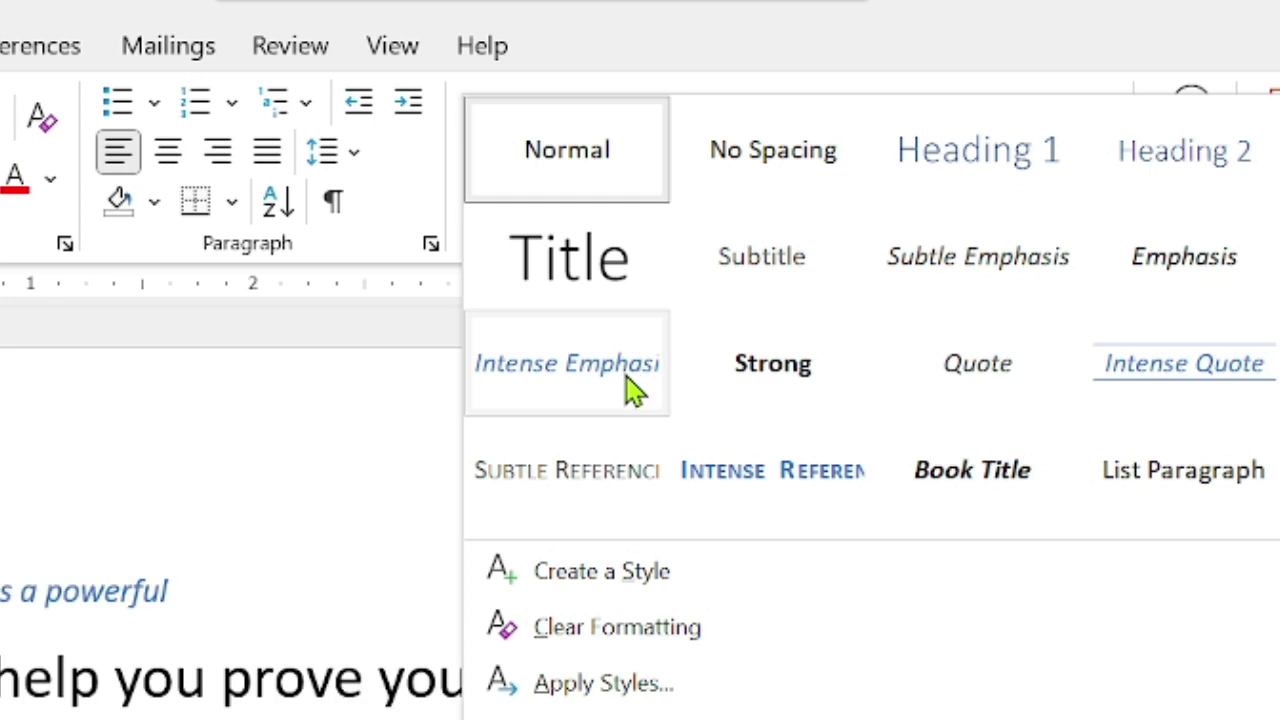
click(745, 470)
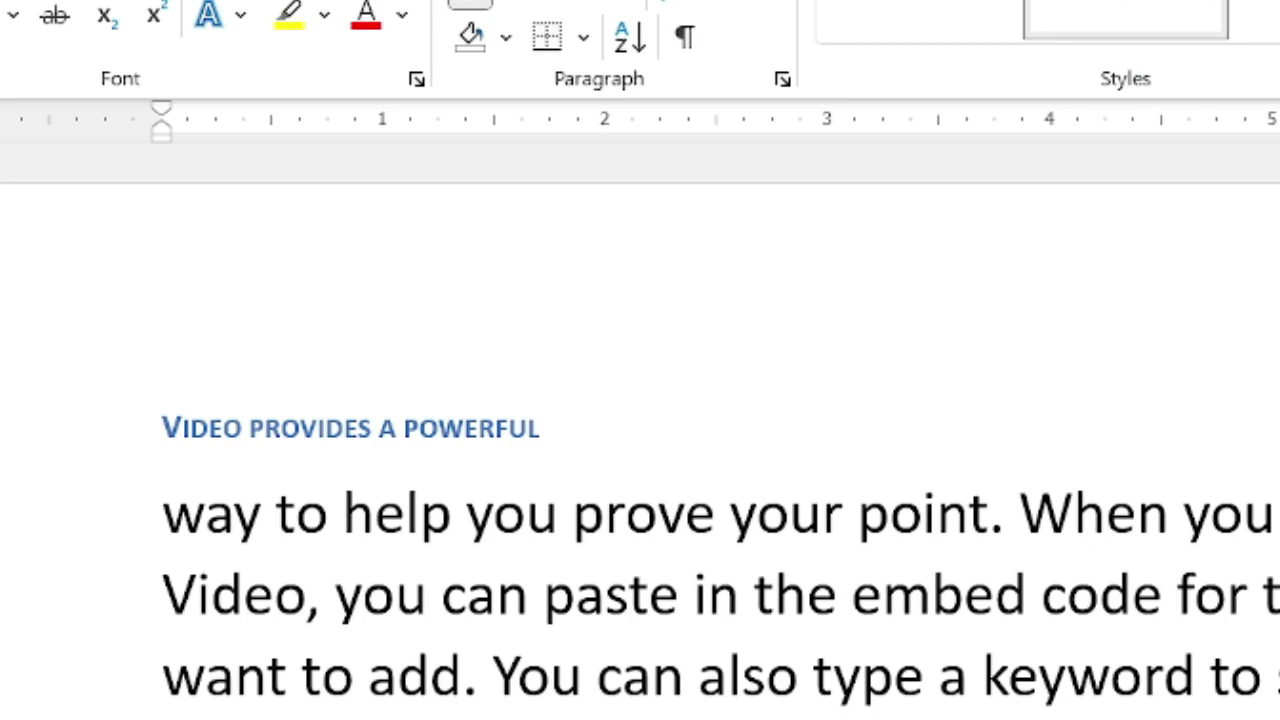
Step: Style the paragraph below the opening line as Book Title
drag(563, 686, 187, 540)
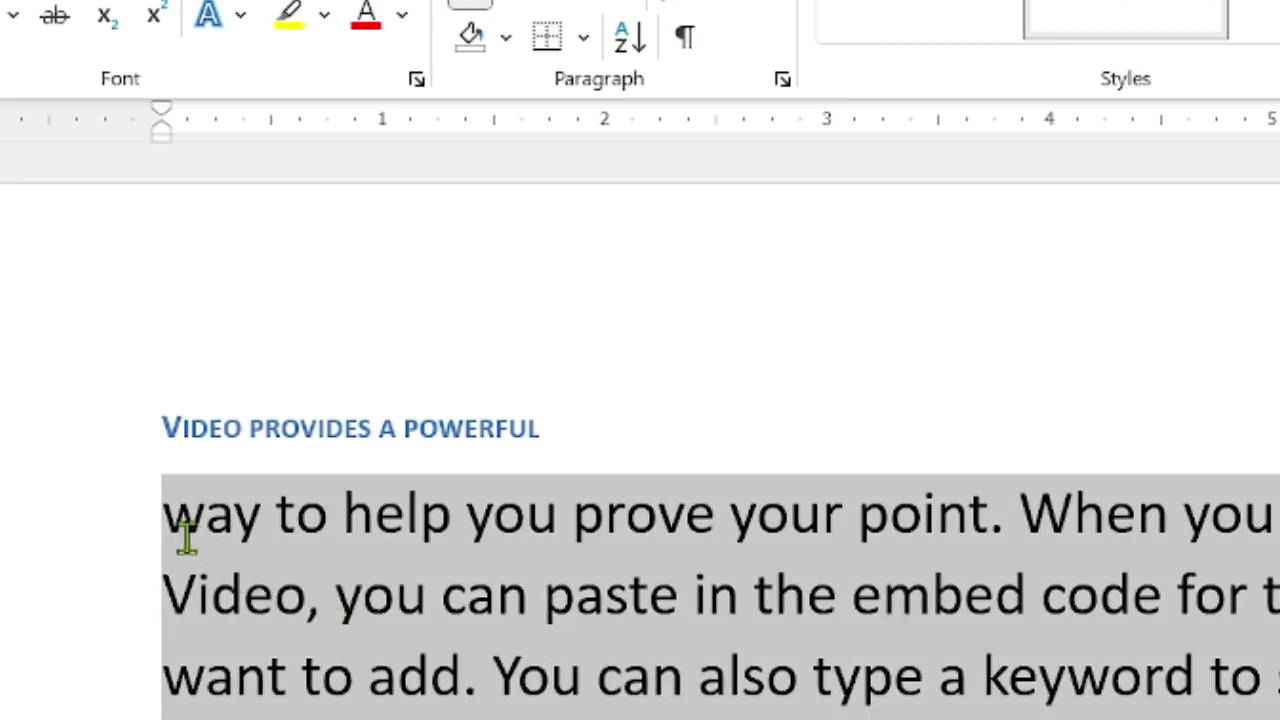
click(876, 125)
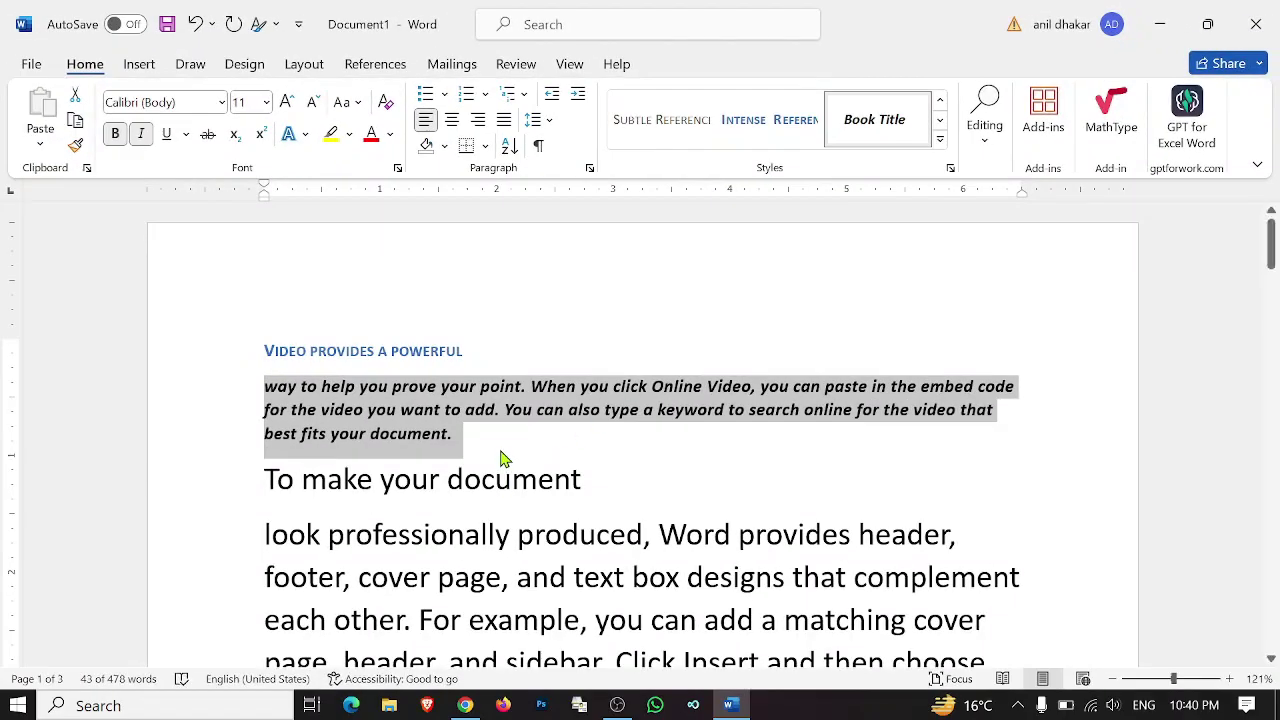
click(503, 458)
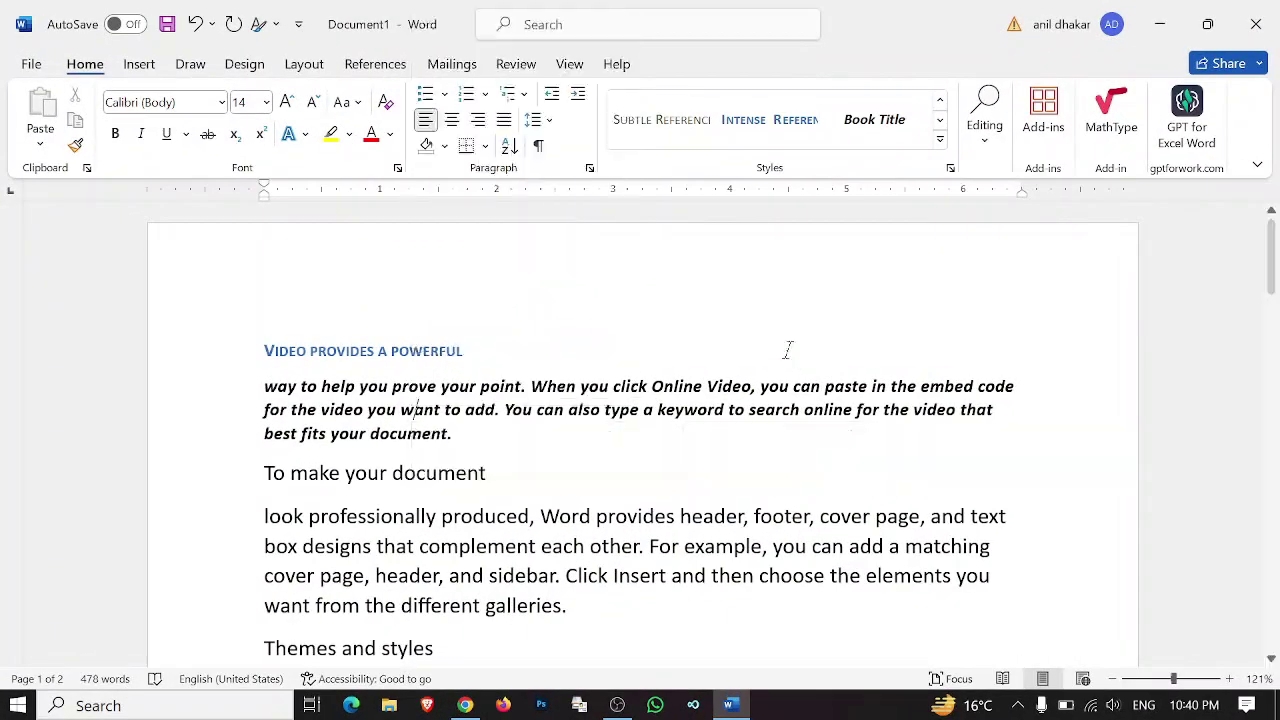
Step: Apply Heading 2 to the 'To make your document' and 'Themes and styles' lines
drag(523, 468, 270, 470)
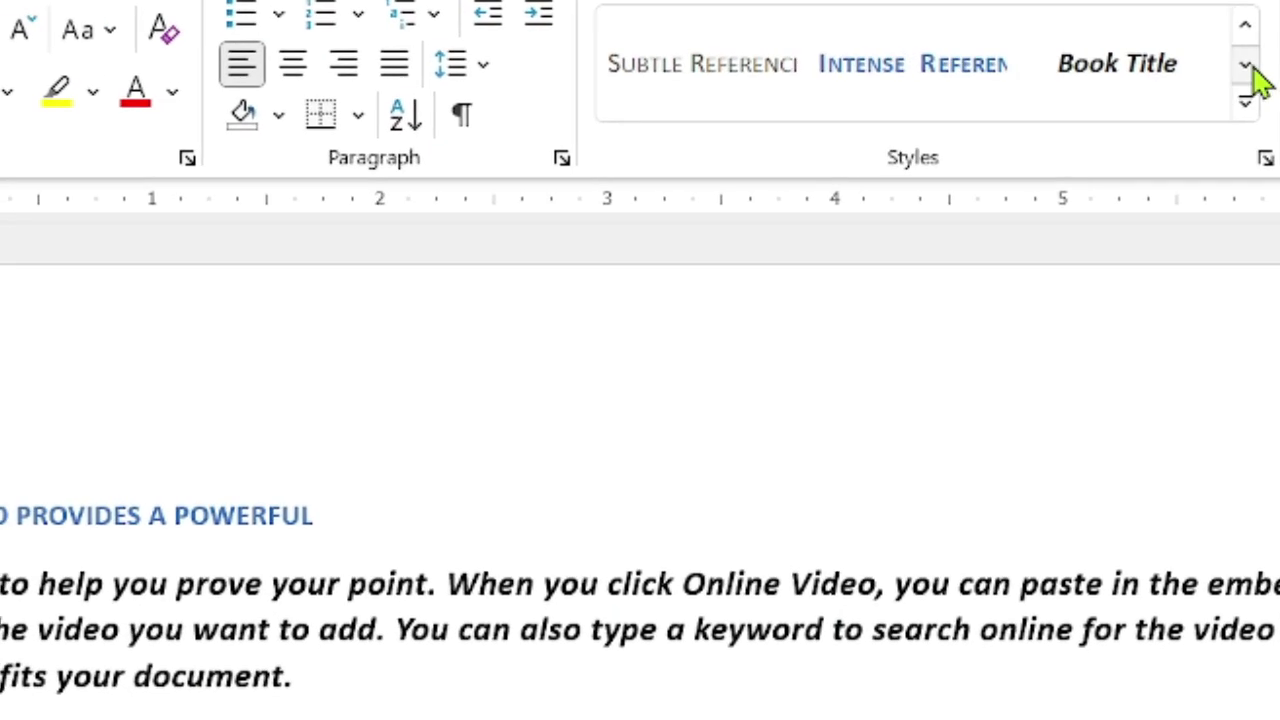
click(1231, 66)
scroll(960, 55, up, 1)
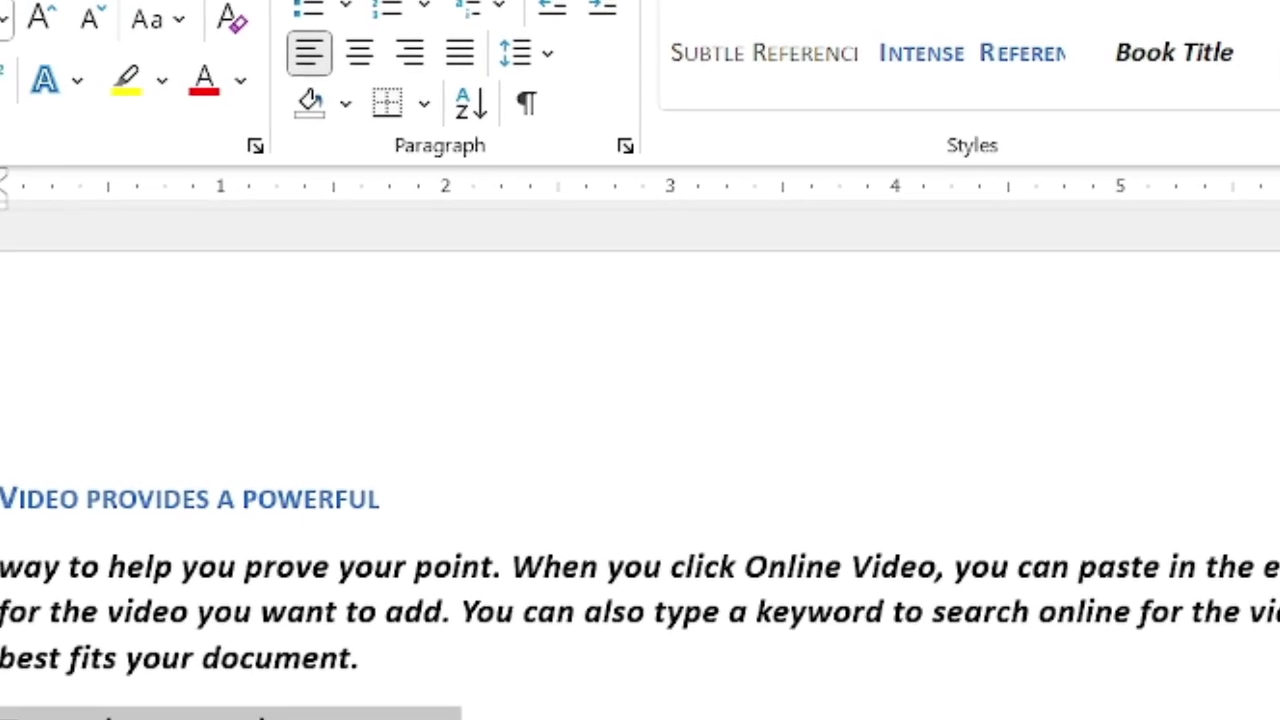
scroll(960, 55, up, 1)
scroll(960, 55, up, 1)
scroll(960, 55, up, 1)
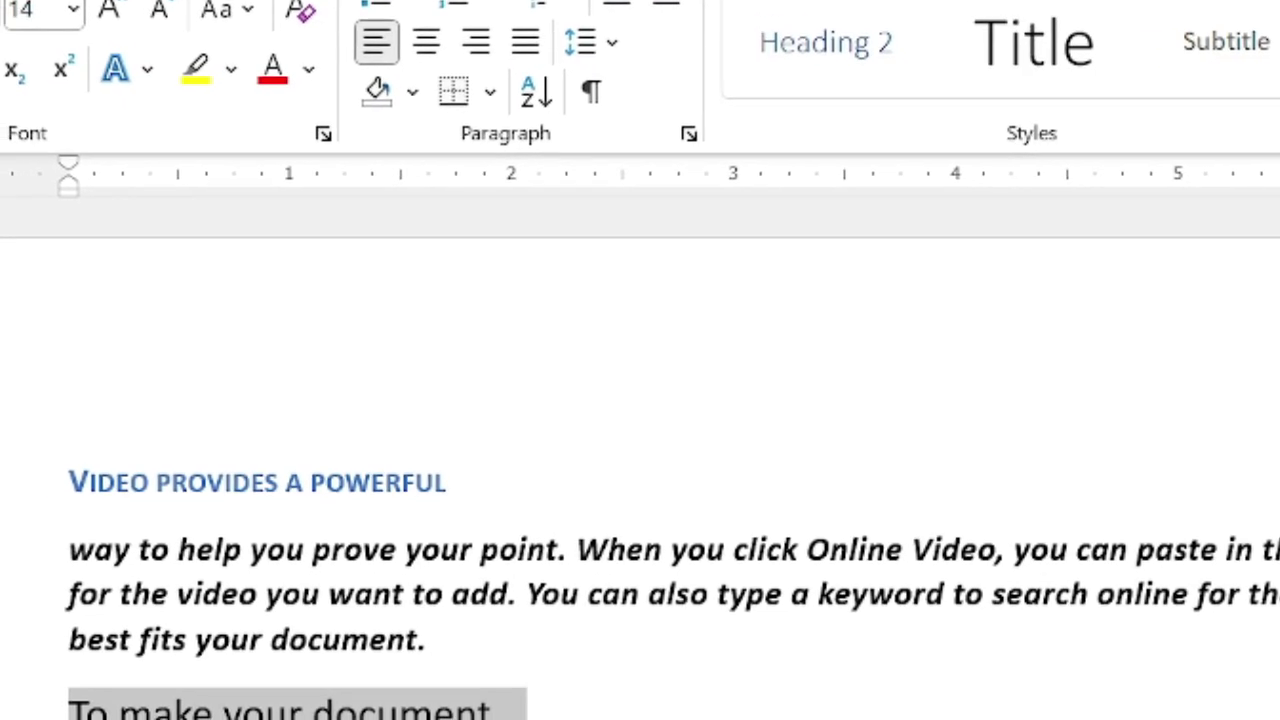
click(828, 70)
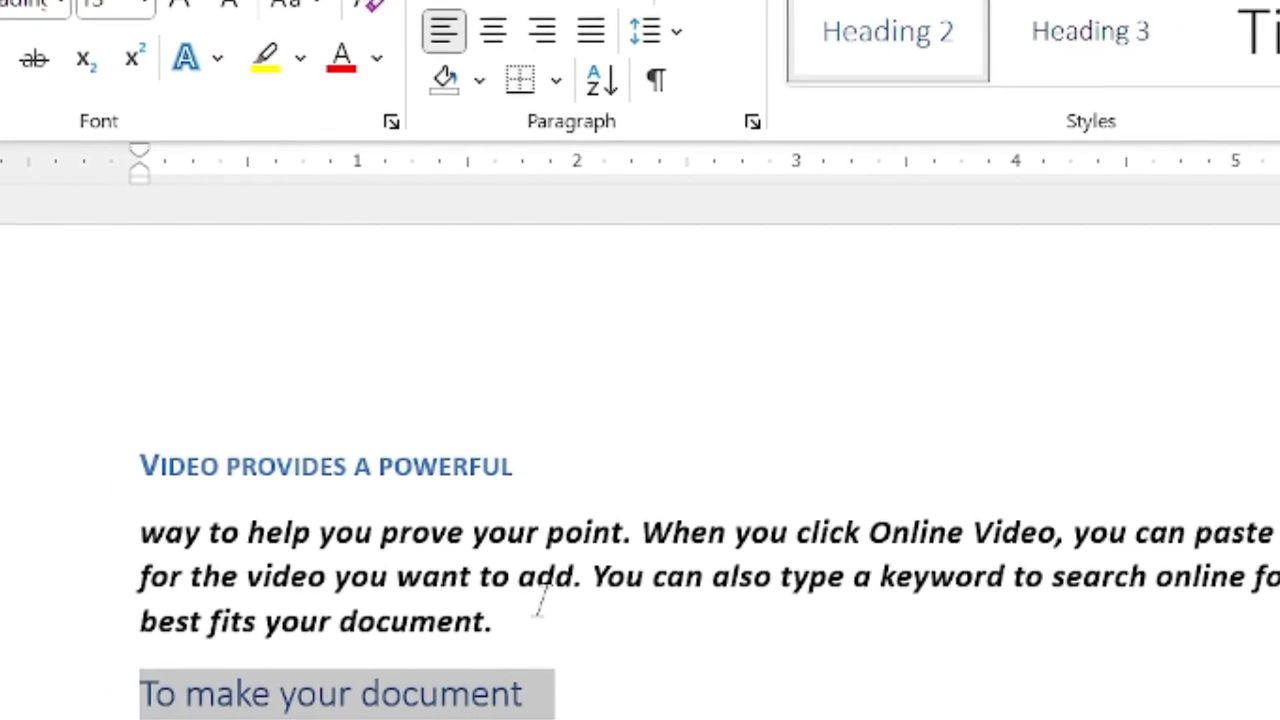
scroll(543, 600, down, 3)
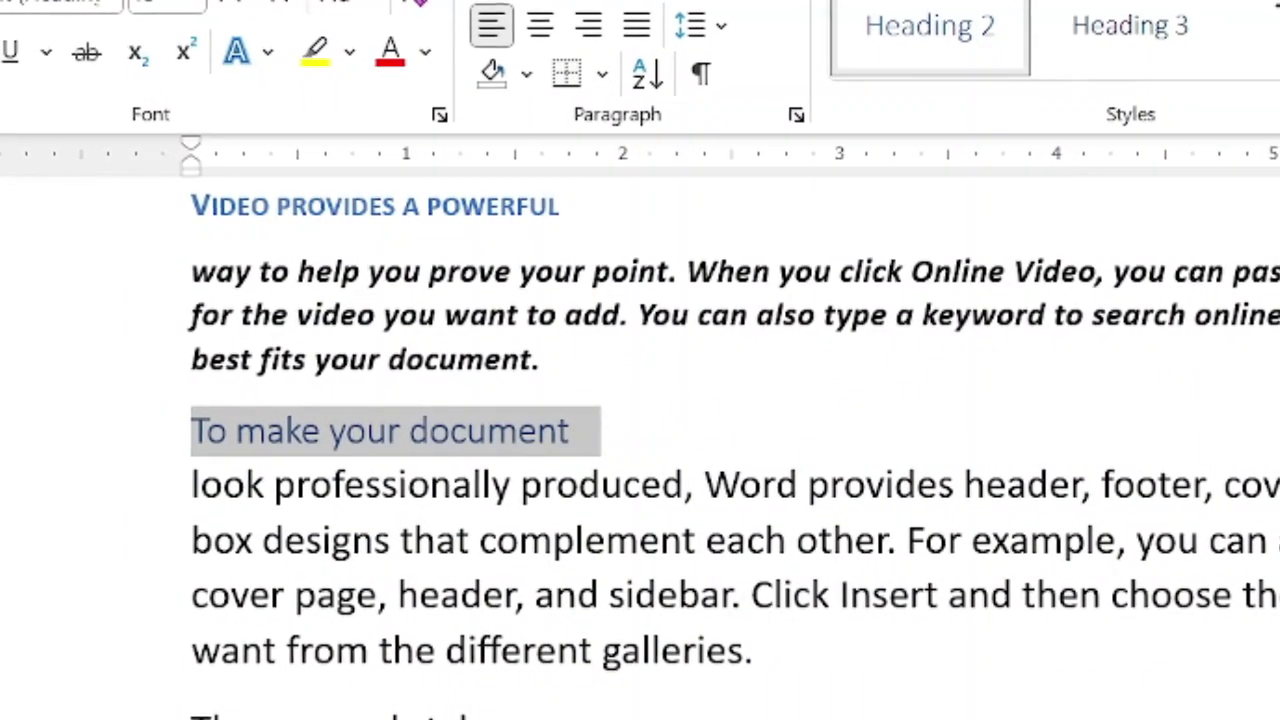
drag(190, 714, 545, 714)
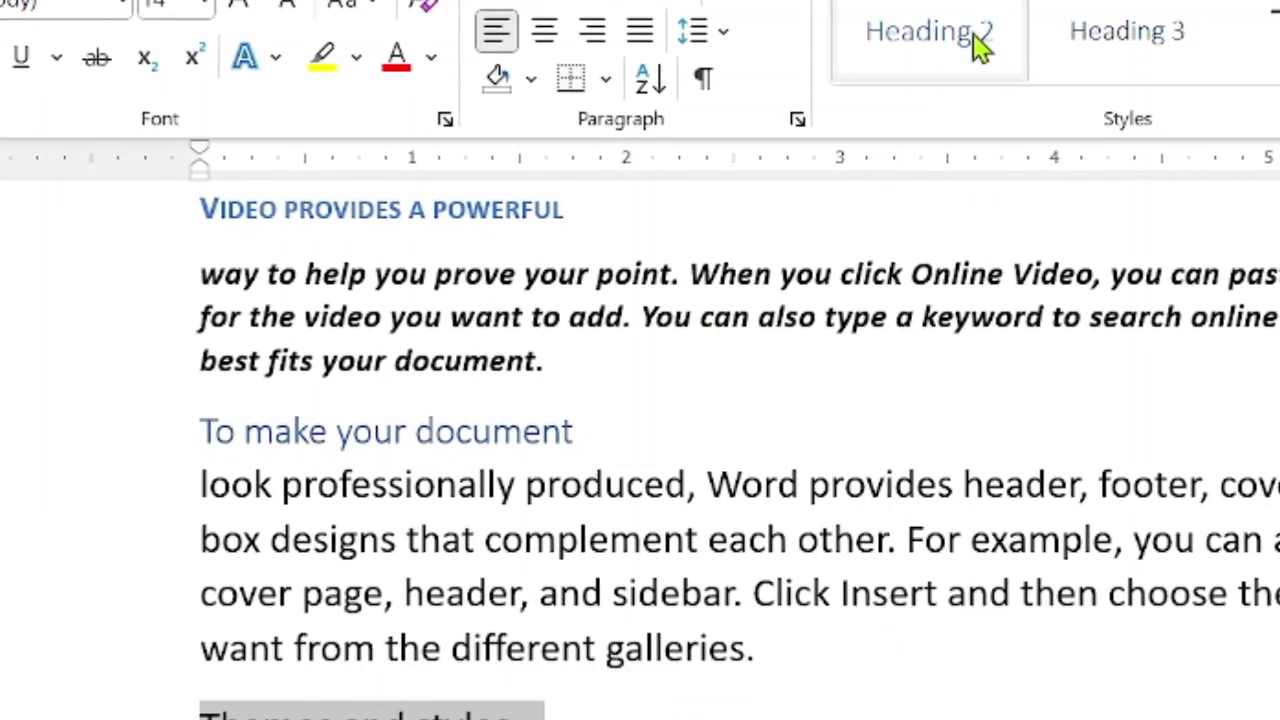
click(974, 42)
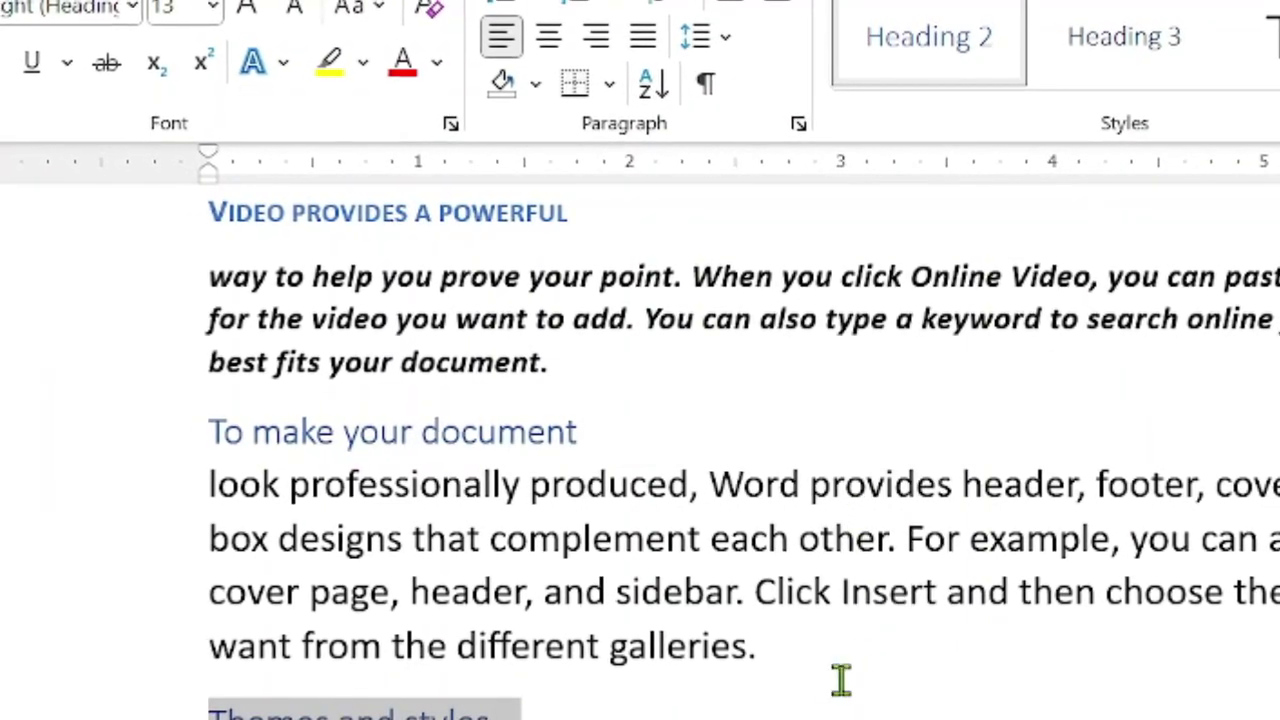
Step: Set the body paragraph under 'To make your document' to Heading 3
drag(840, 677, 323, 540)
click(325, 537)
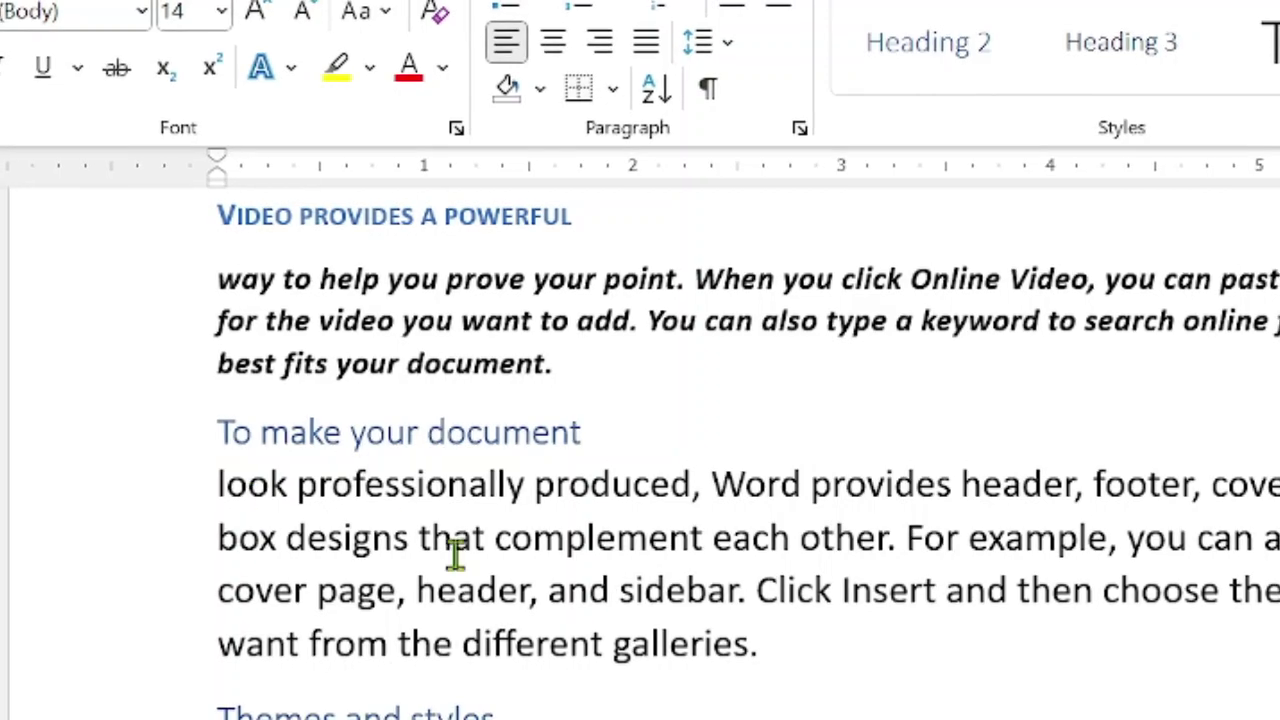
mouse_move(823, 643)
mouse_down()
mouse_move(543, 592)
mouse_move(250, 505)
mouse_up()
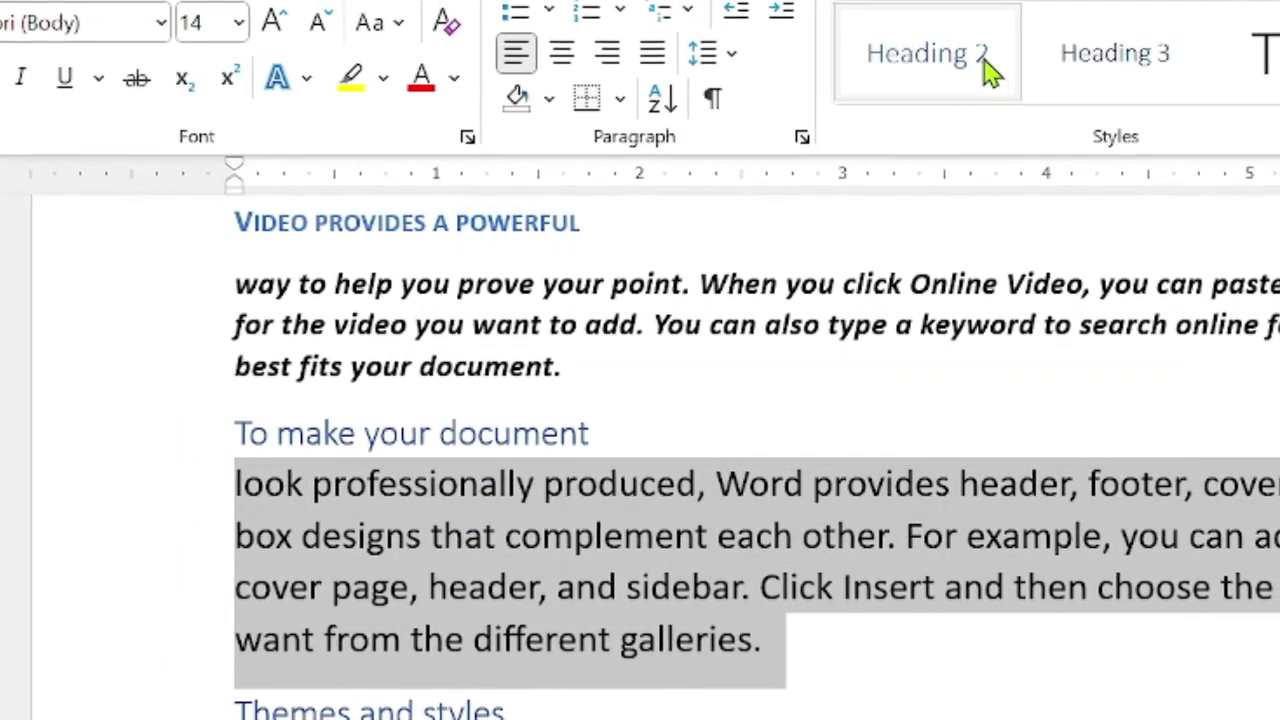
click(980, 70)
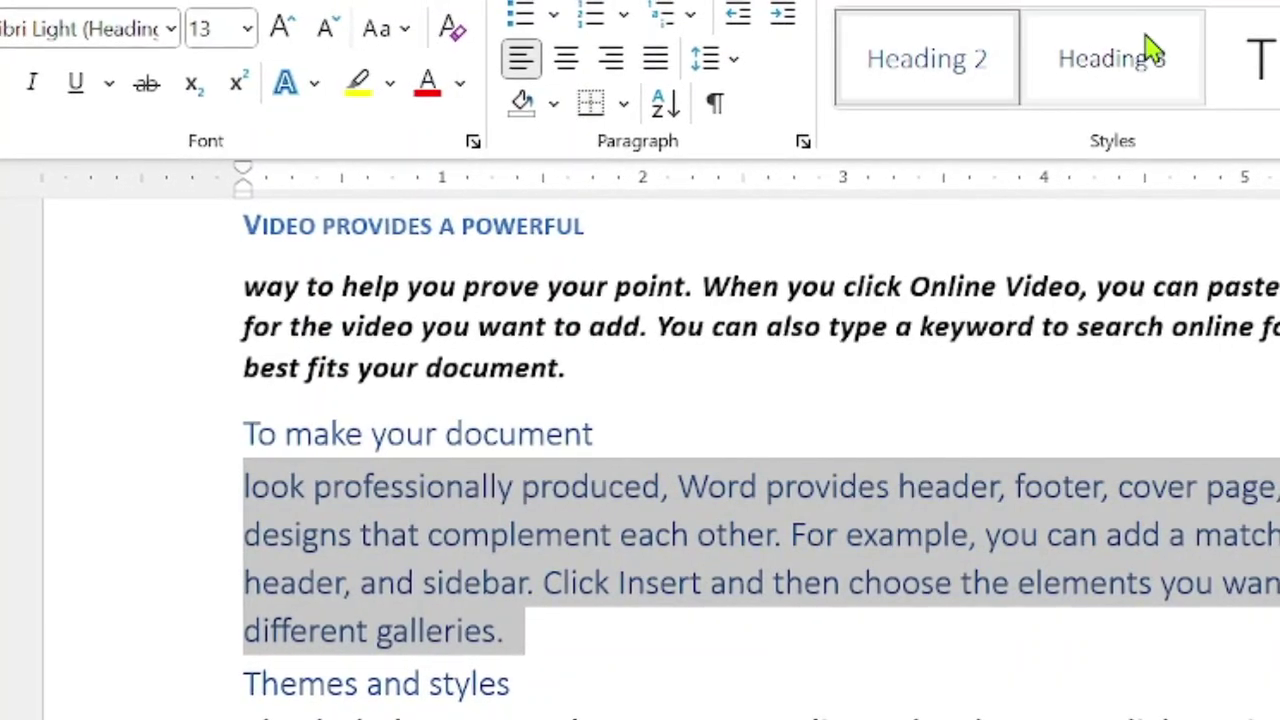
click(1143, 48)
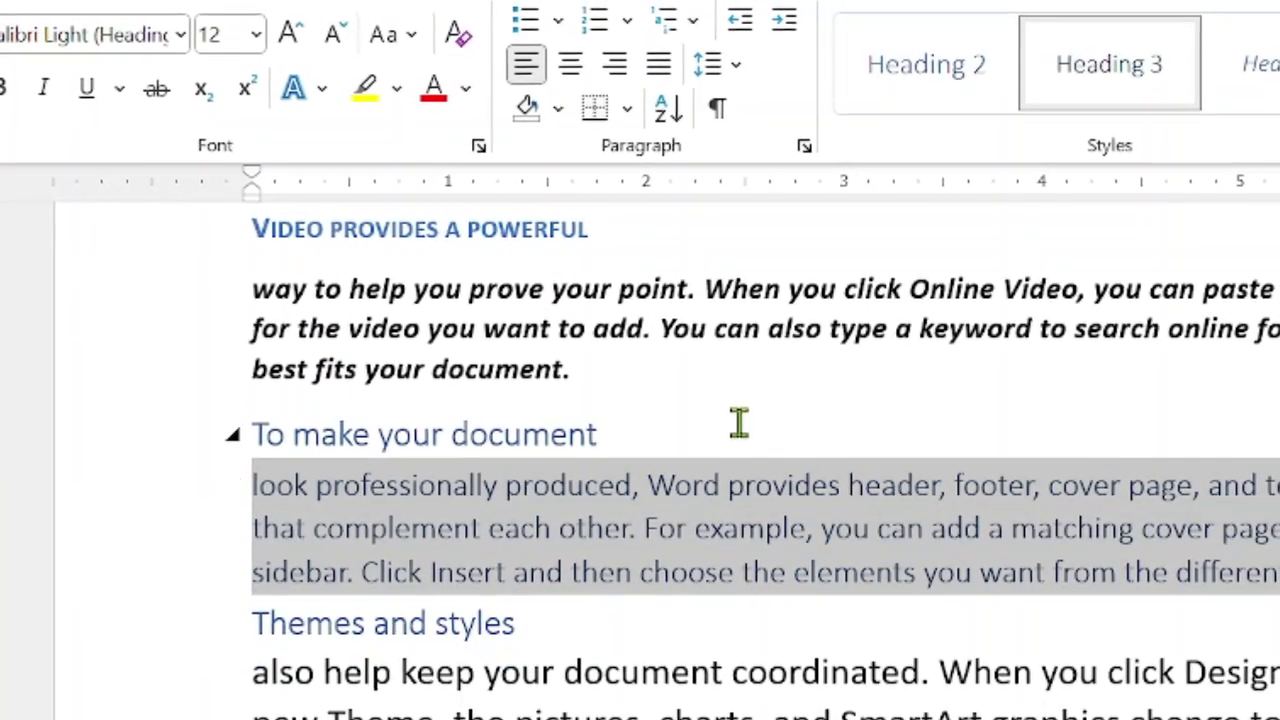
click(651, 420)
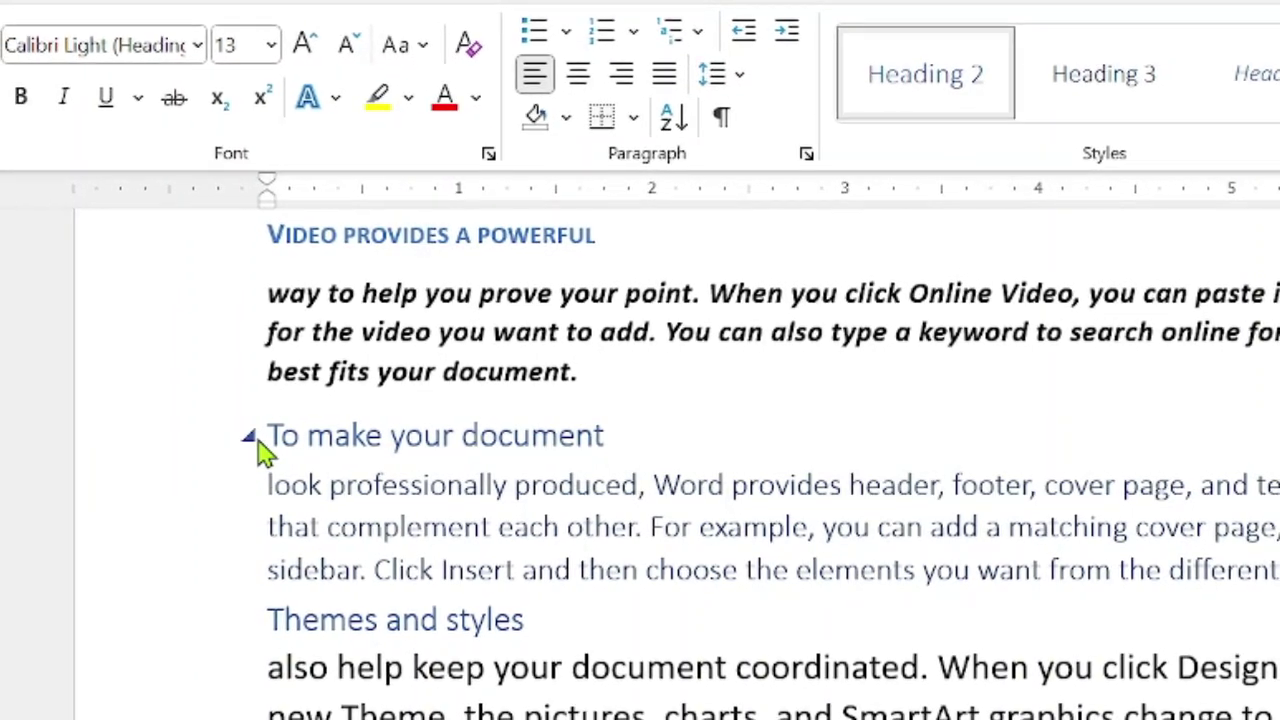
Step: Collapse and expand the 'To make your document' section repeatedly, ending collapsed
click(249, 437)
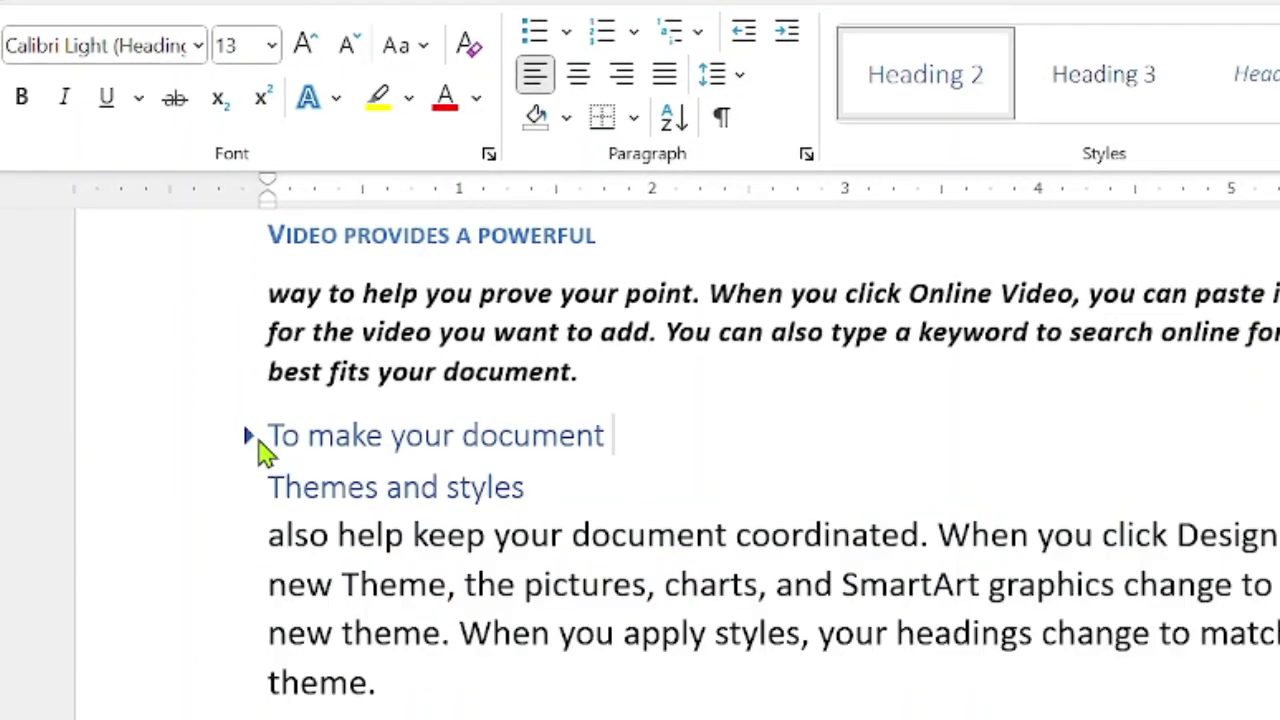
click(258, 445)
click(258, 445)
click(260, 452)
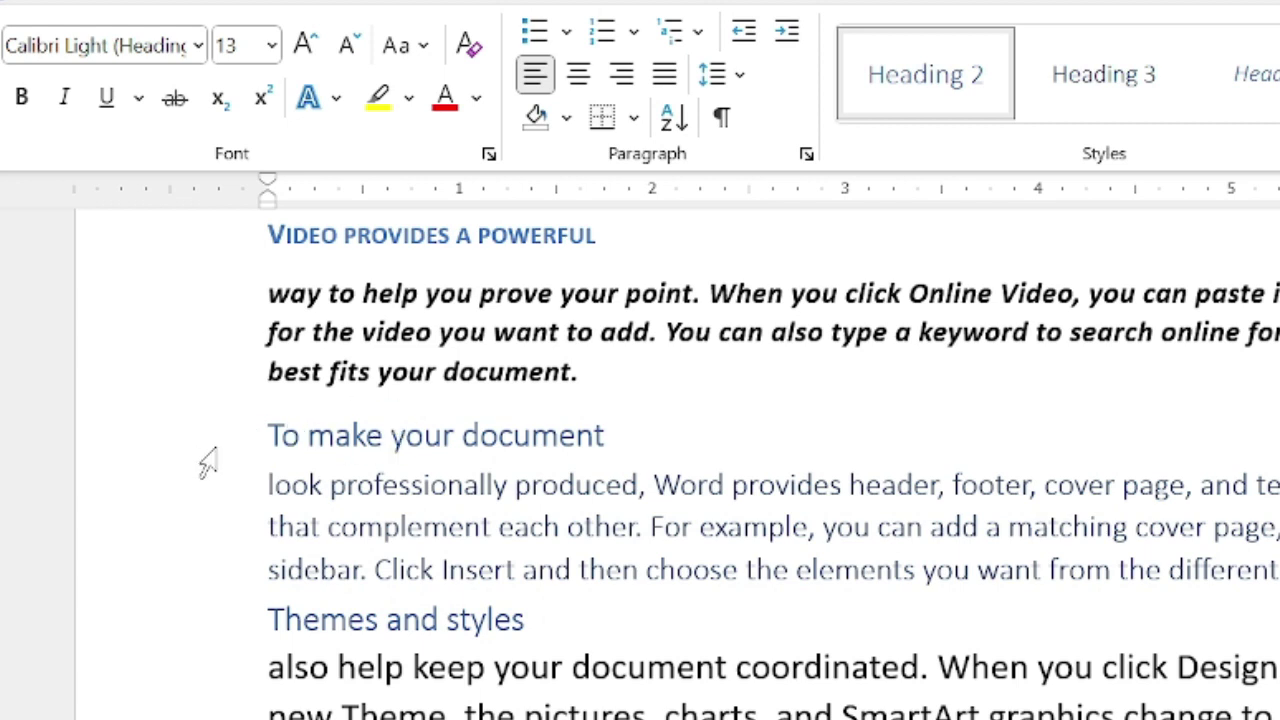
click(250, 438)
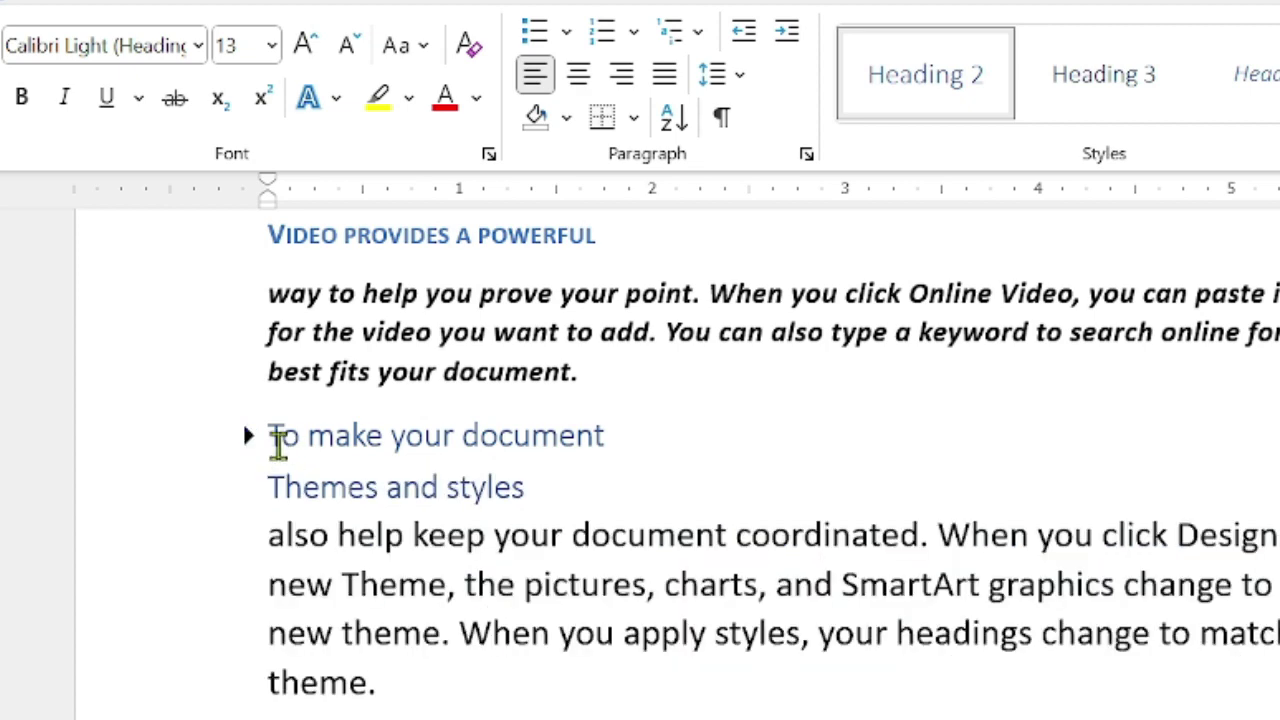
Step: Fold and unfold 'Themes and styles', then expand both heading sections again
click(250, 488)
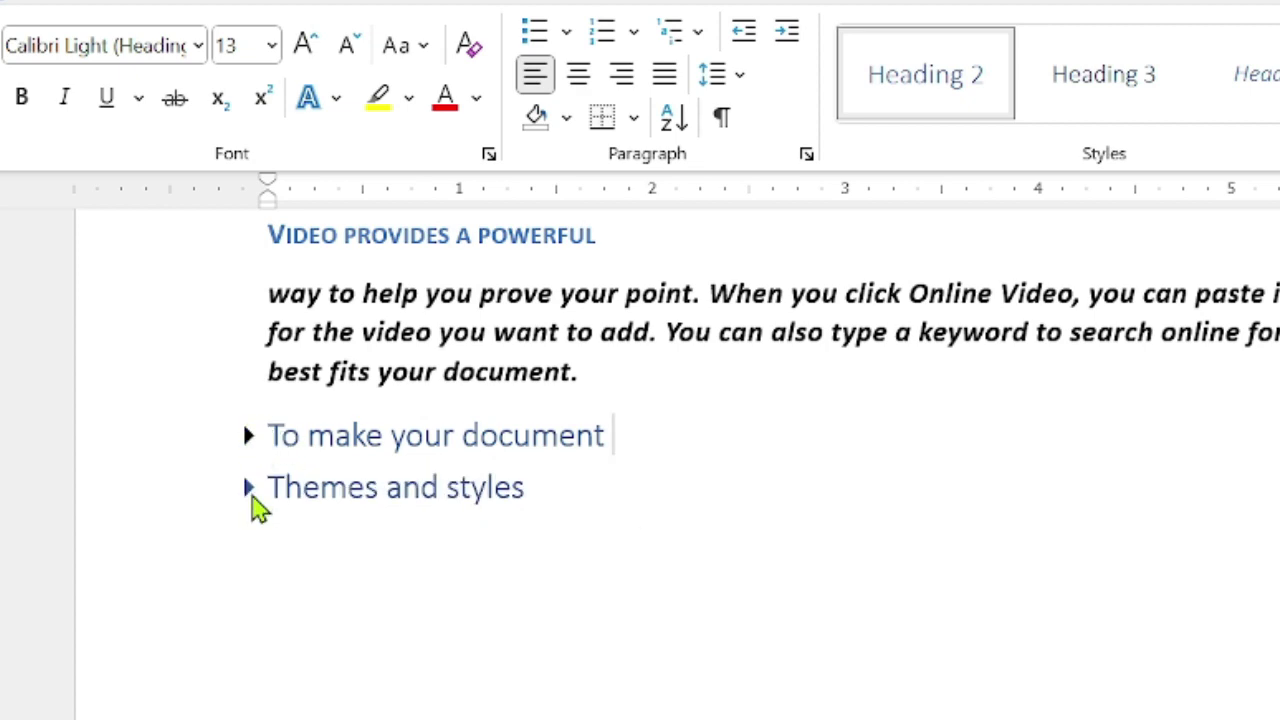
click(250, 488)
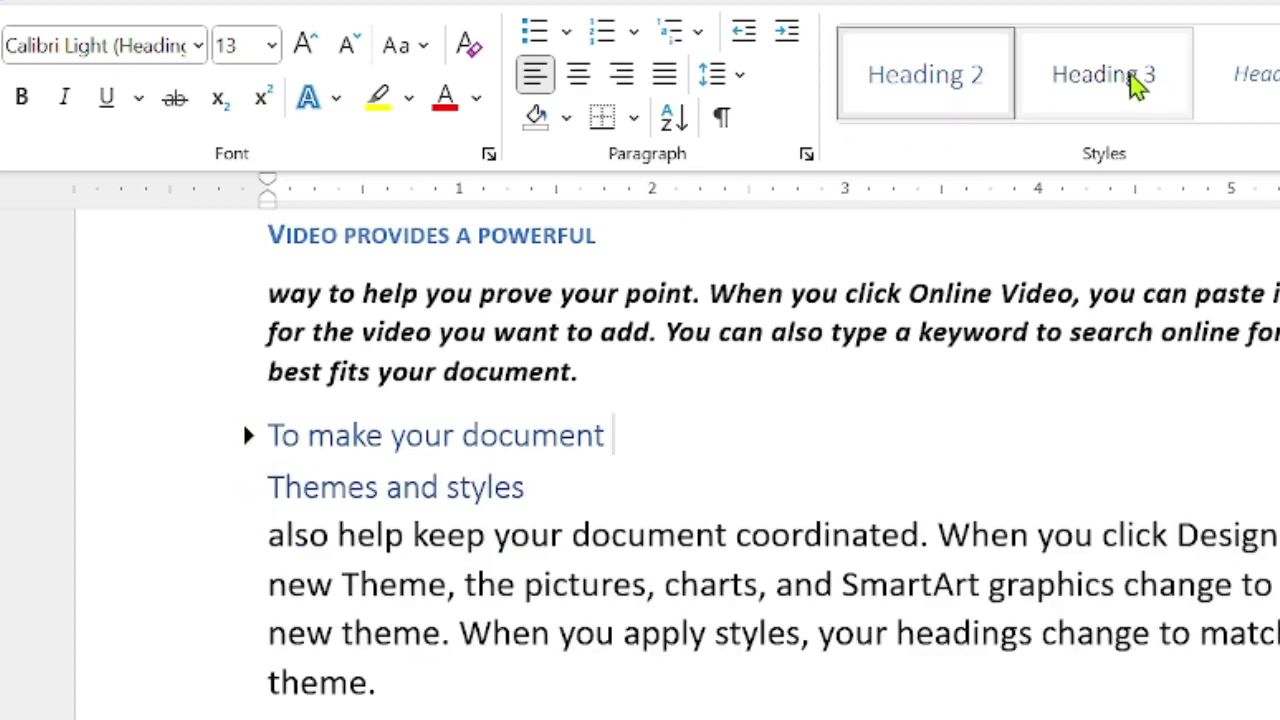
click(250, 490)
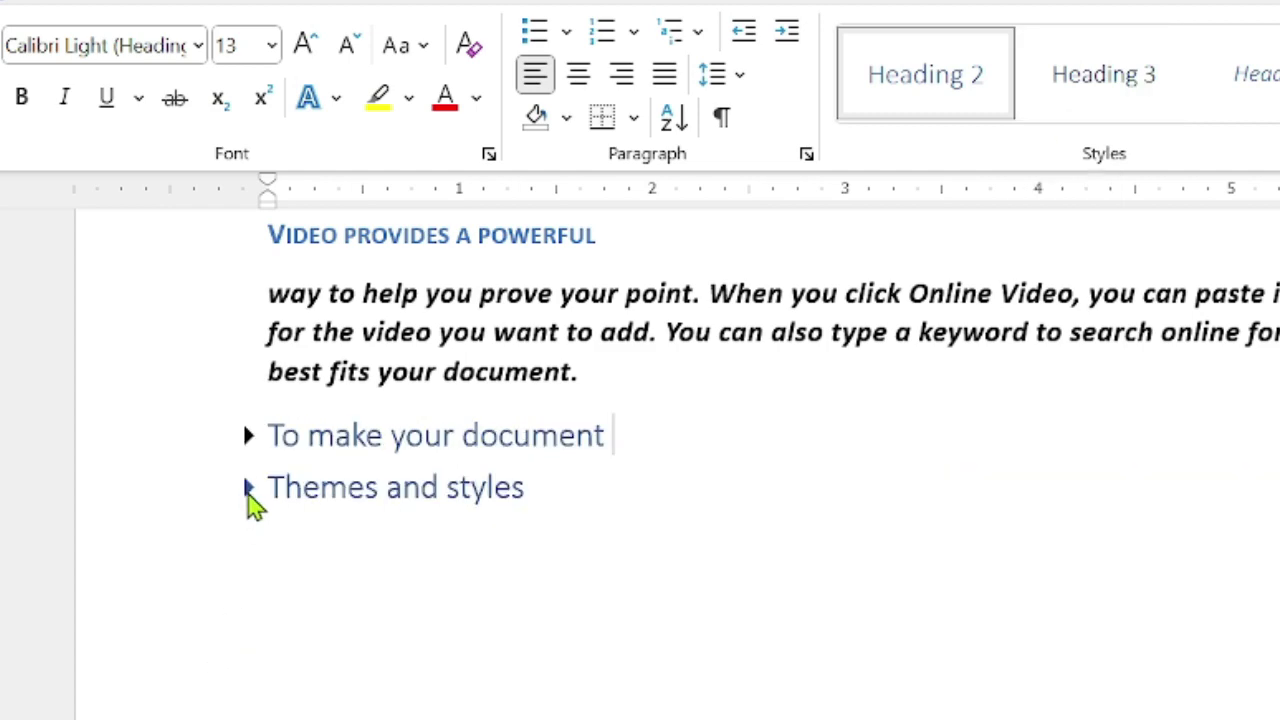
click(249, 489)
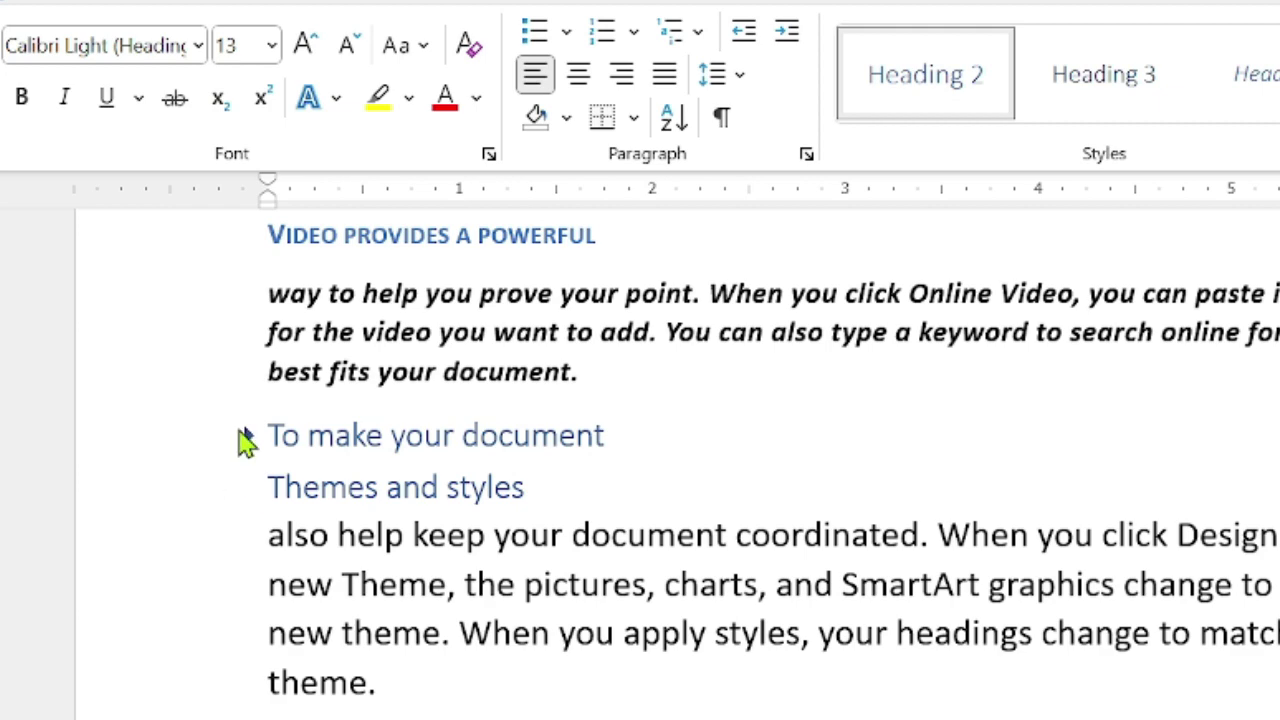
click(249, 436)
scroll(431, 497, up, 4)
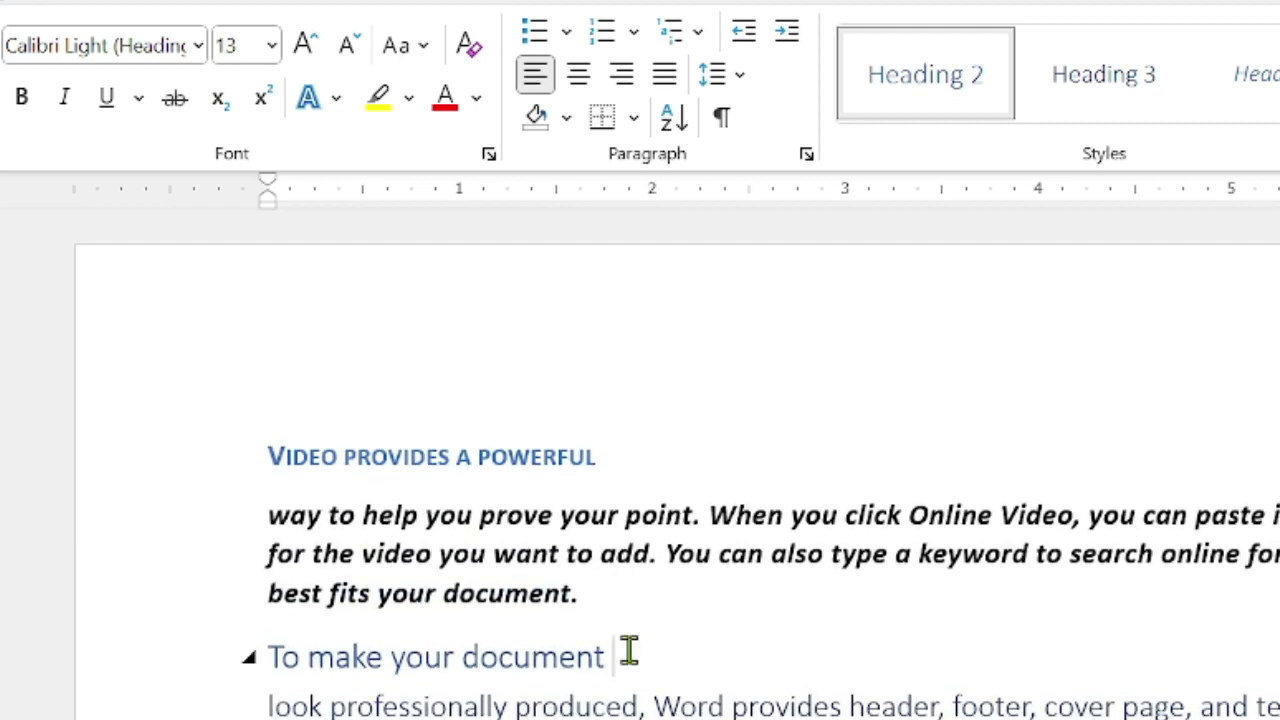
Step: Clear all formatting from the entire document text
key(ctrl+a)
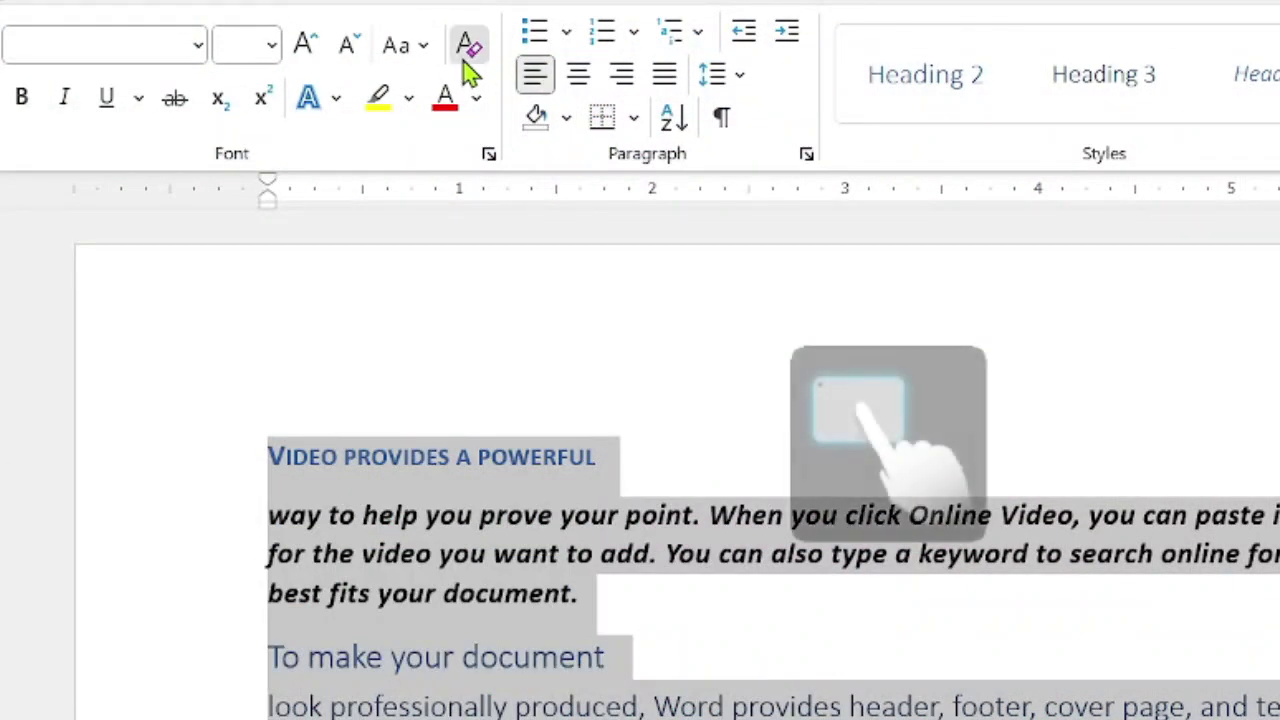
click(466, 56)
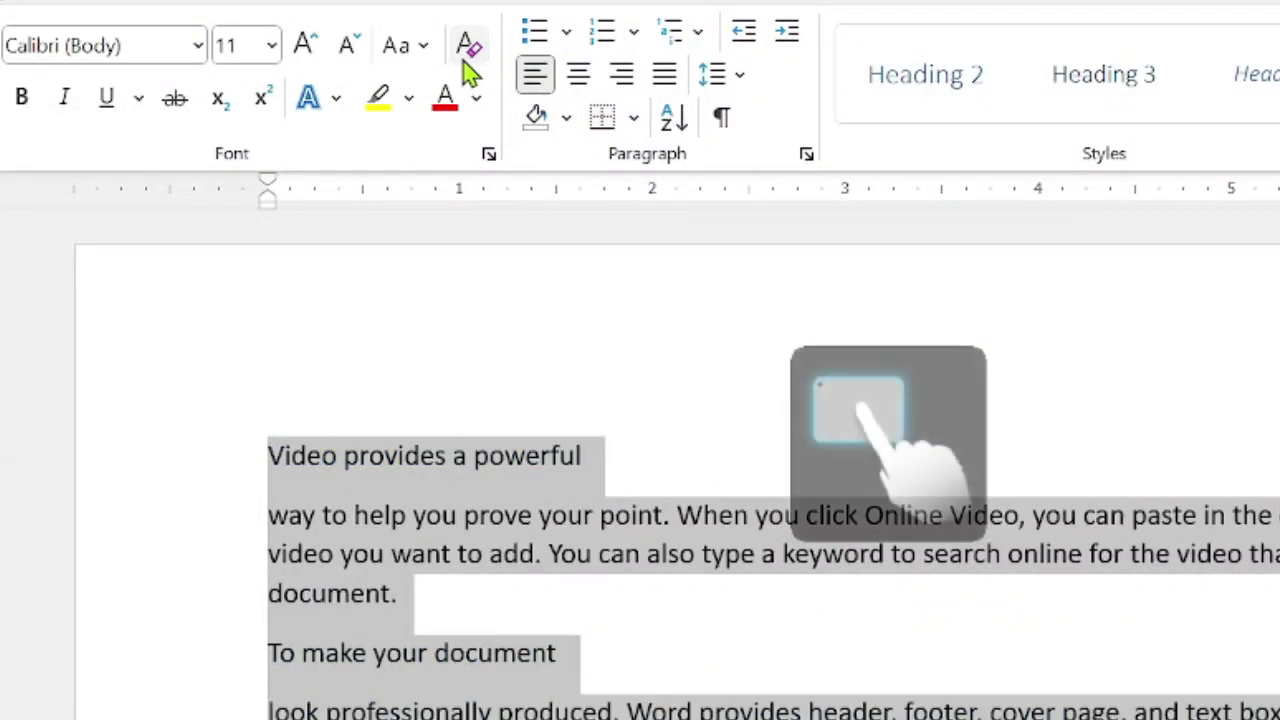
click(714, 310)
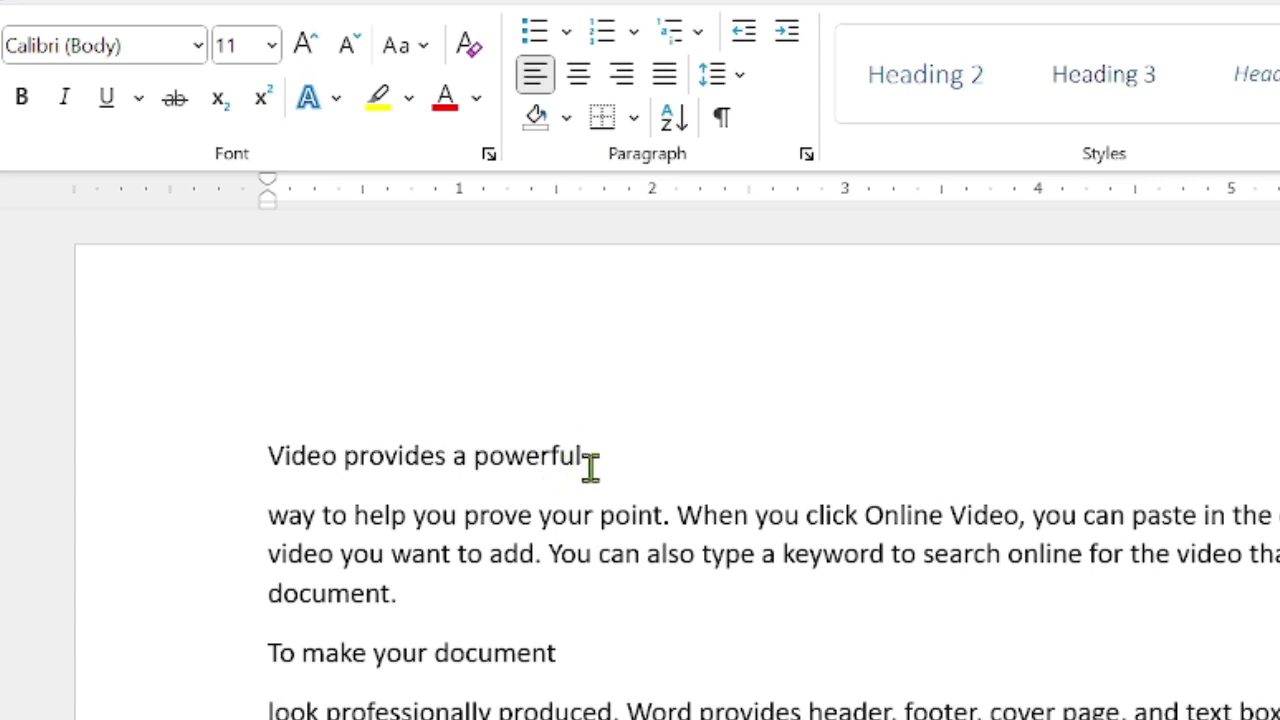
Step: Make the first line bold, underlined Argentum Sans Black
drag(605, 457, 241, 432)
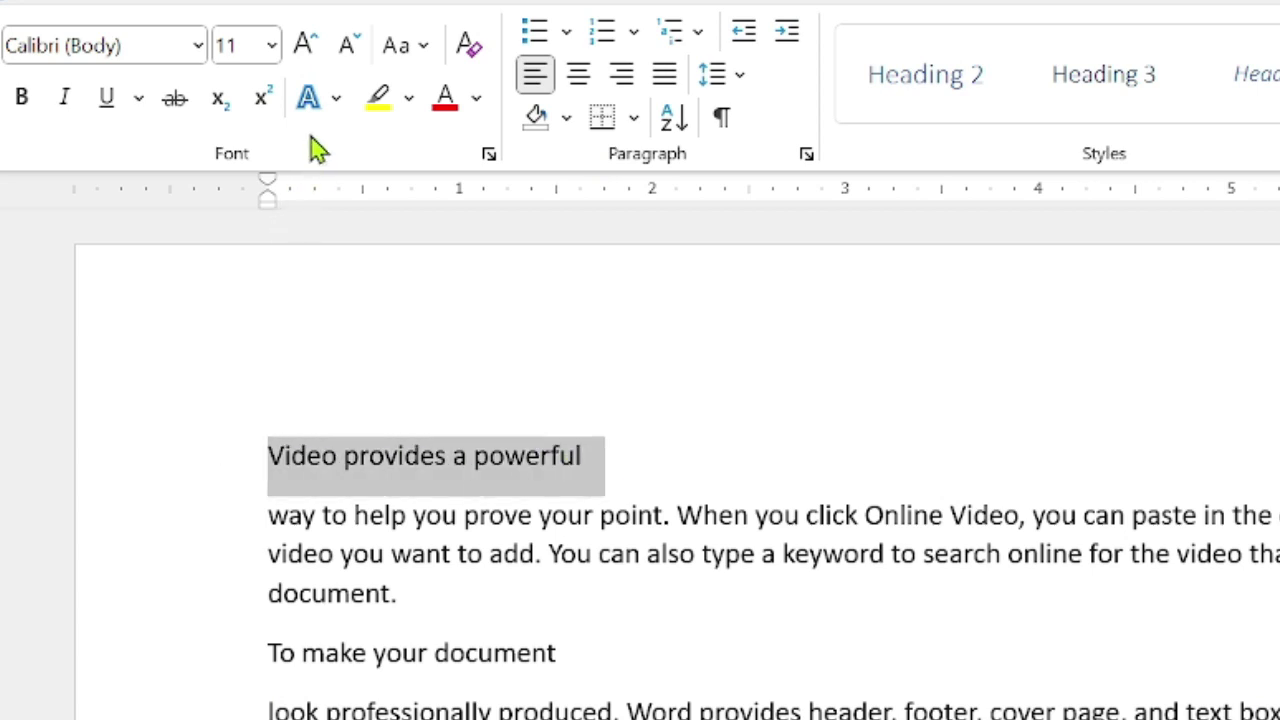
click(28, 97)
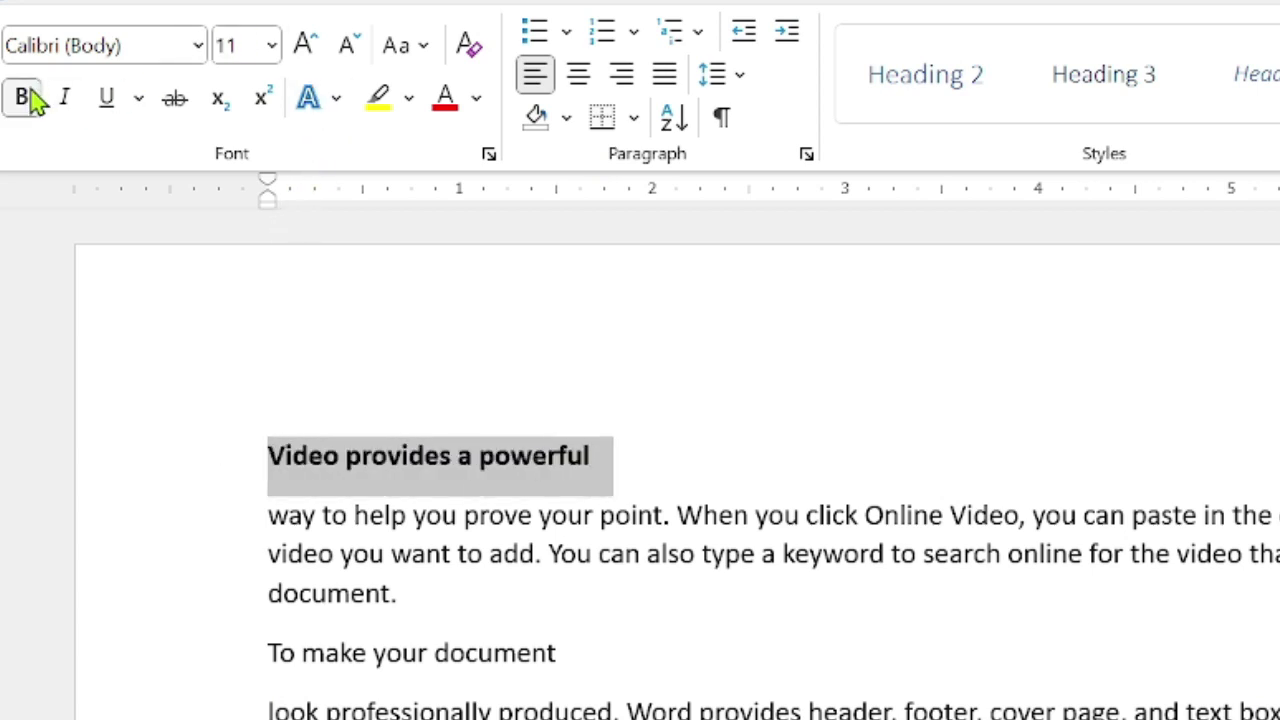
click(137, 47)
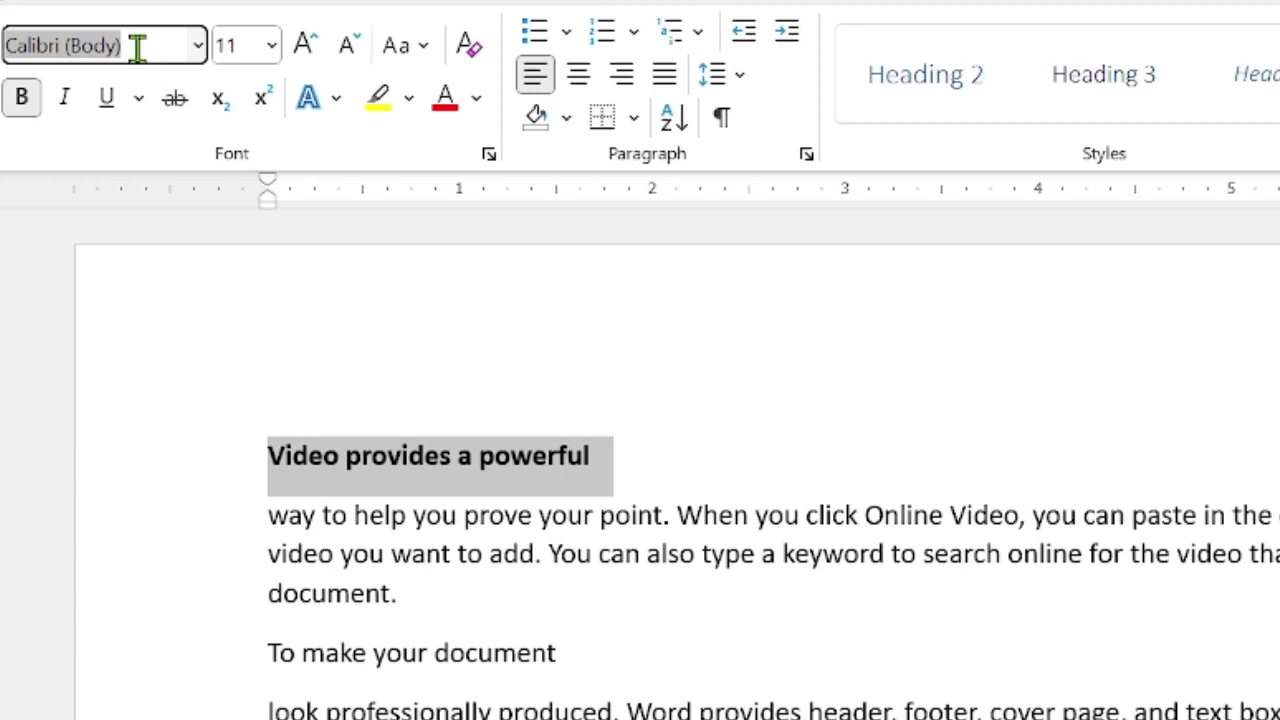
click(198, 46)
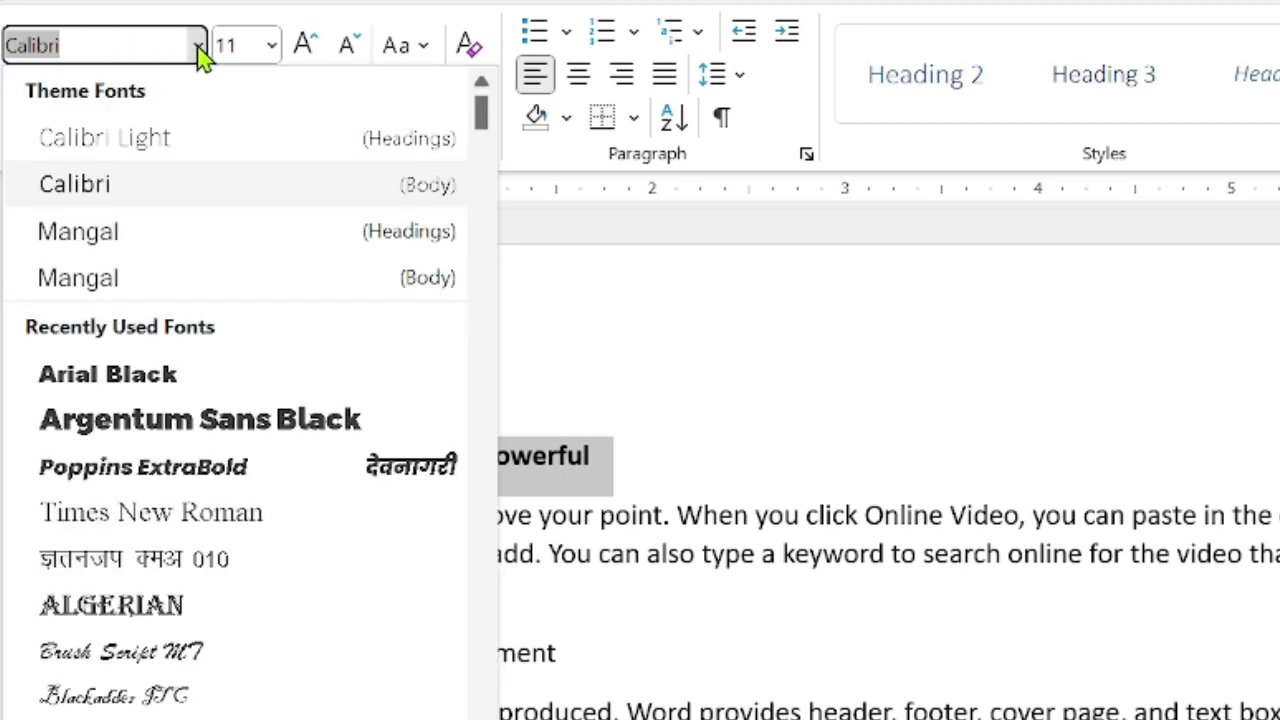
click(207, 436)
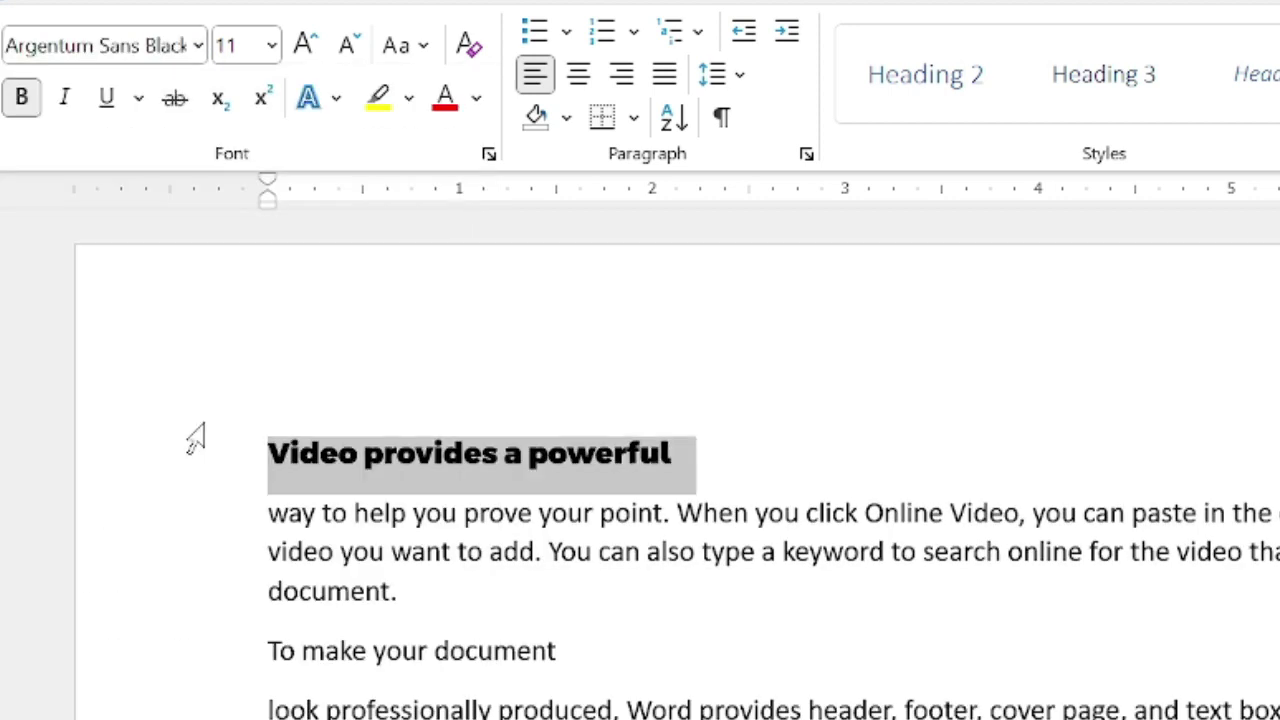
click(111, 100)
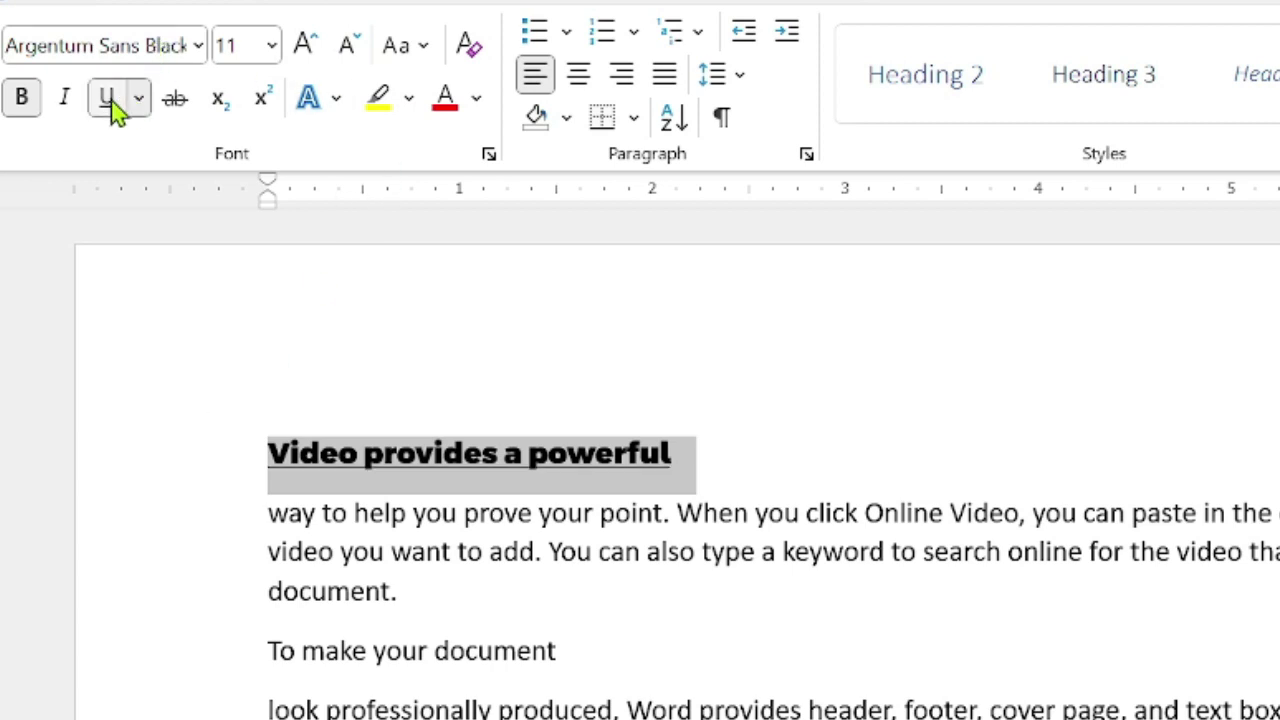
Step: Colour the first line dark blue and enlarge it to 14 pt
click(477, 108)
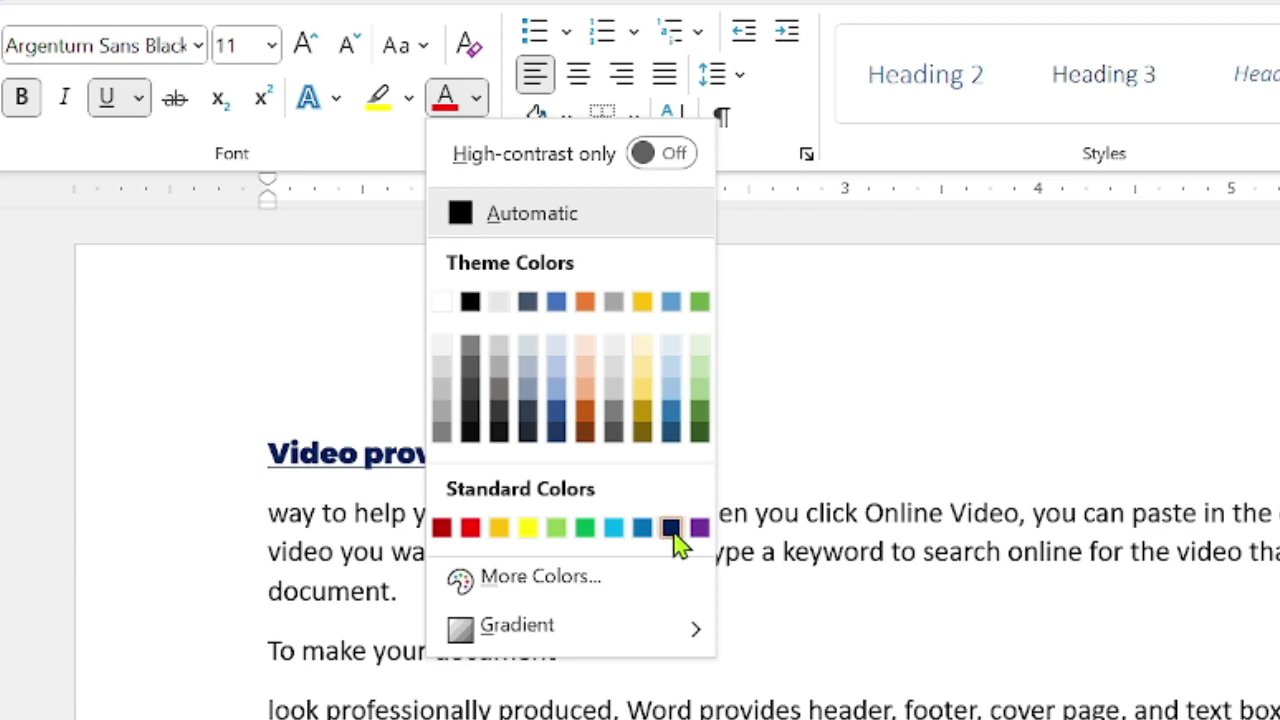
click(670, 528)
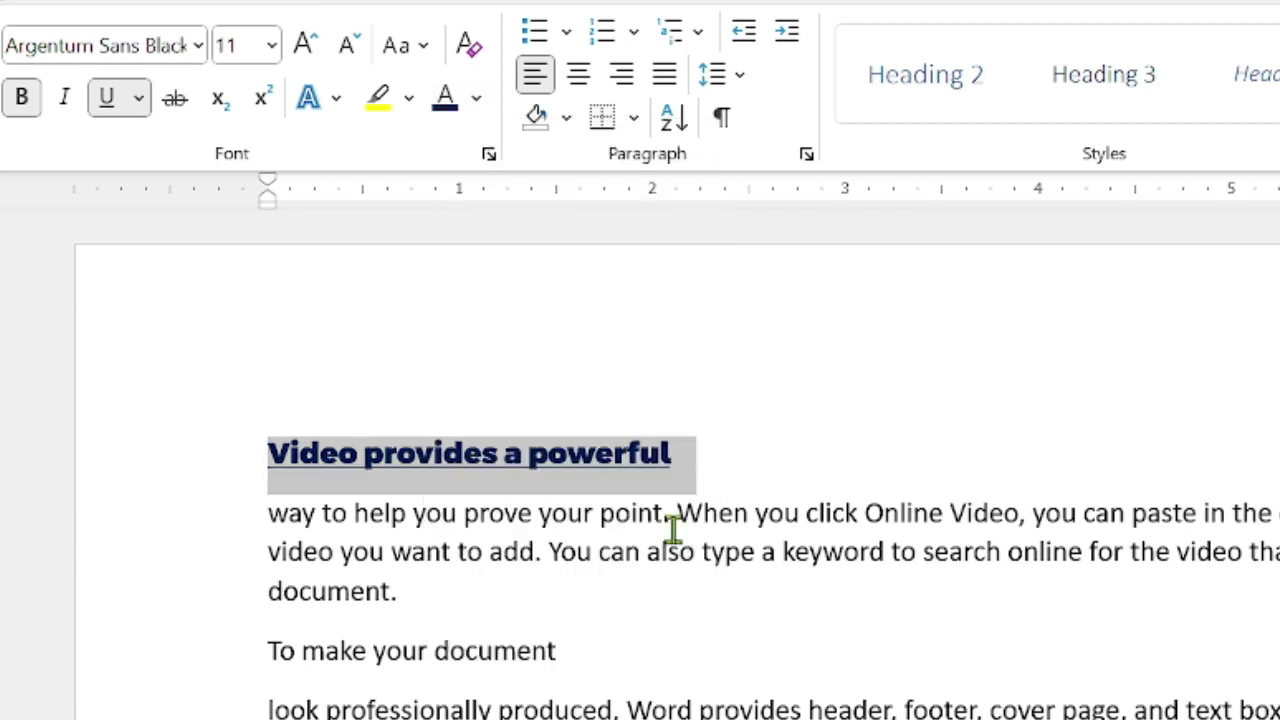
click(321, 50)
click(321, 50)
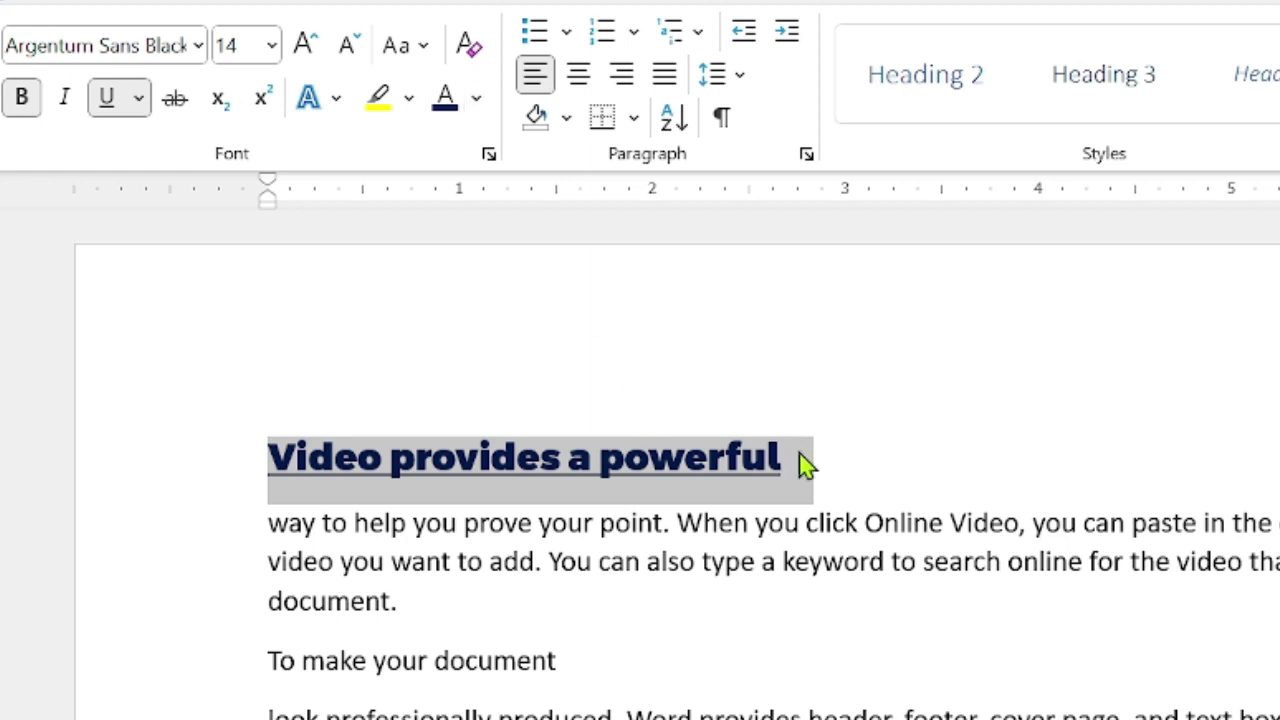
click(849, 508)
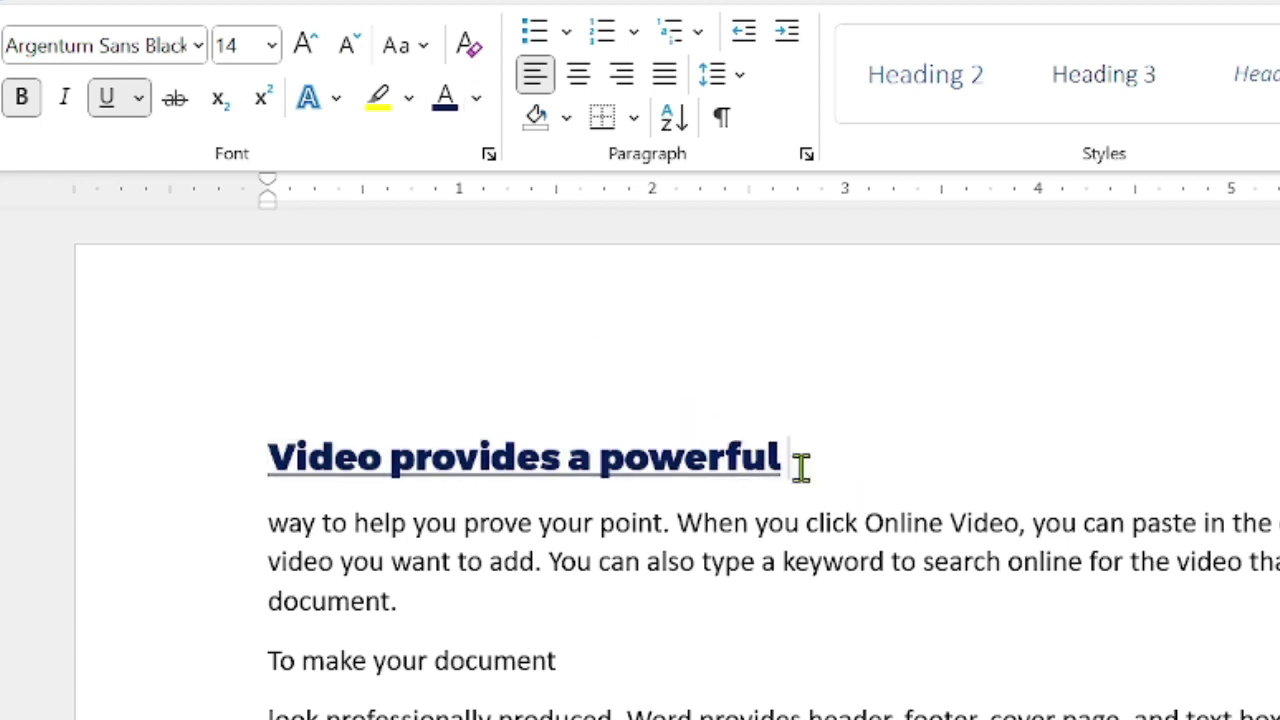
drag(790, 462, 294, 436)
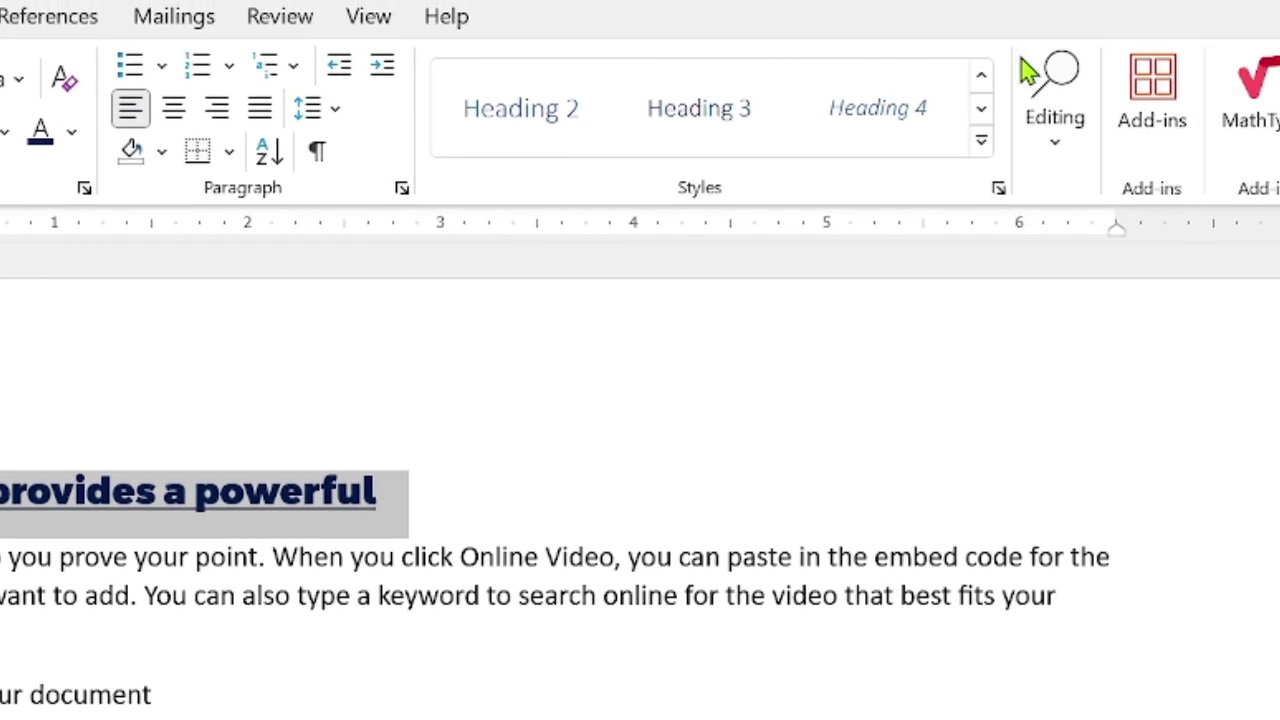
Step: Create a new style named 'my style' from the opening line's formatting
click(982, 145)
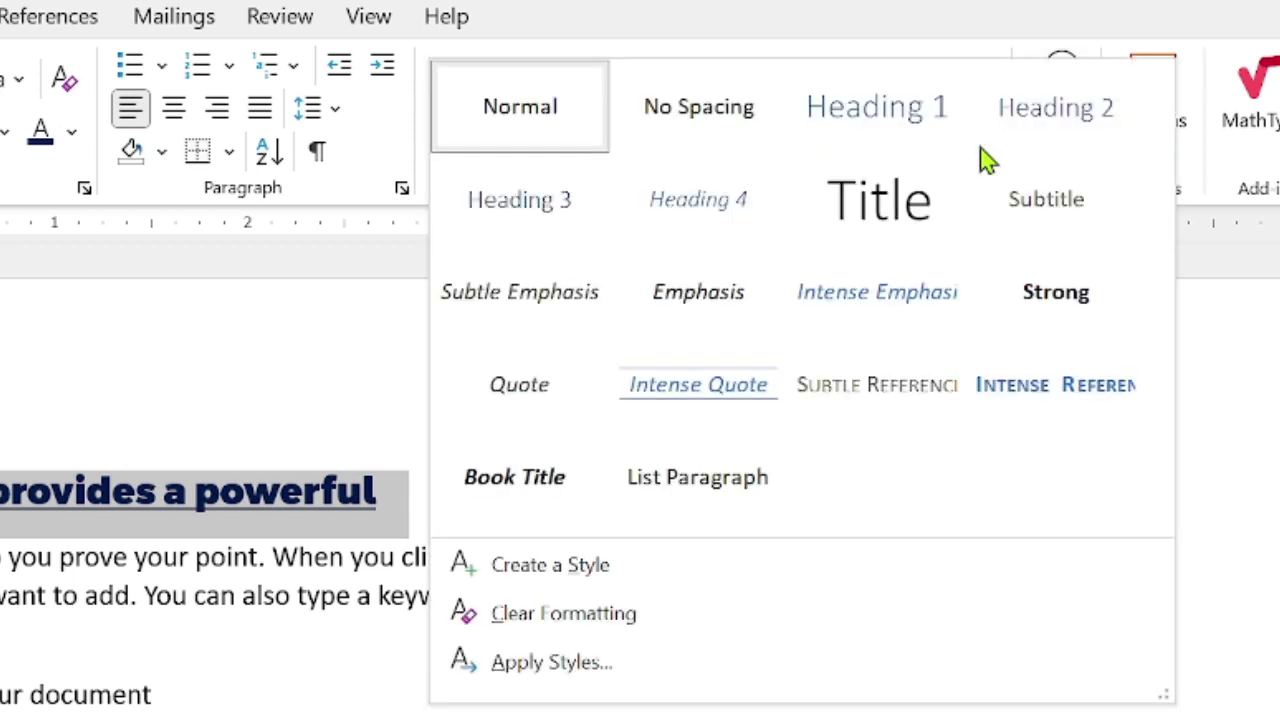
click(583, 566)
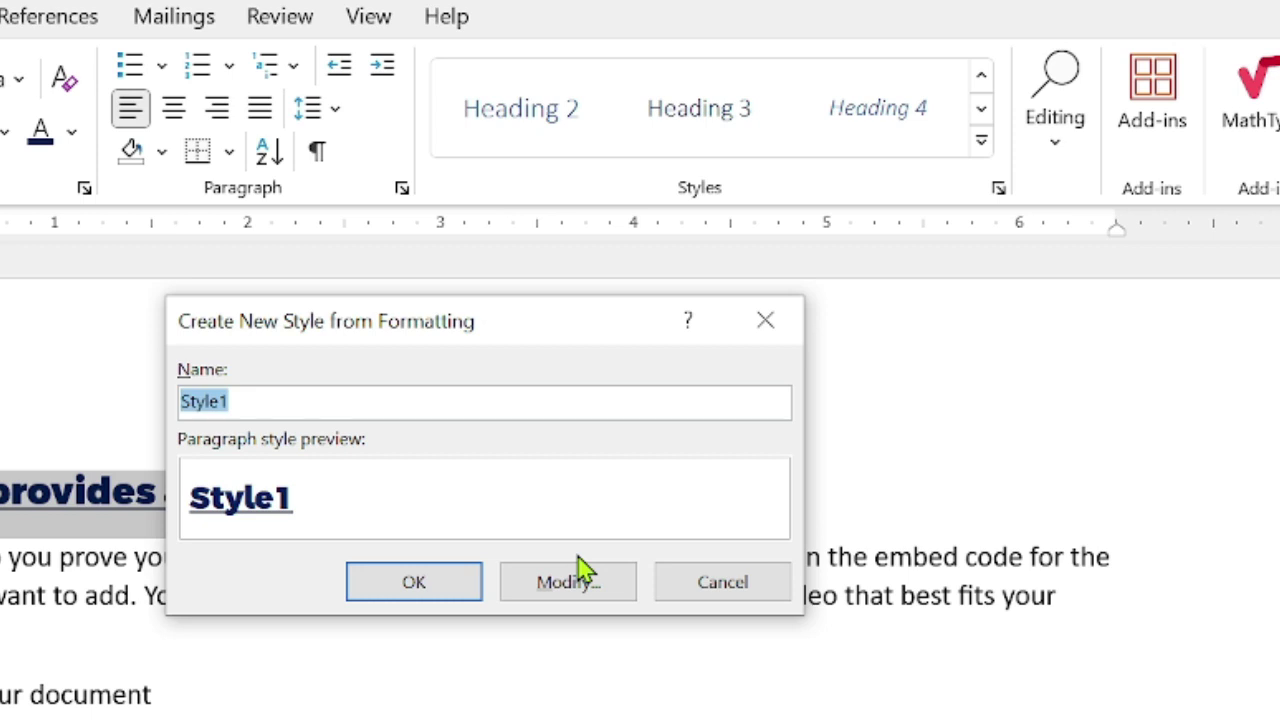
text(my s)
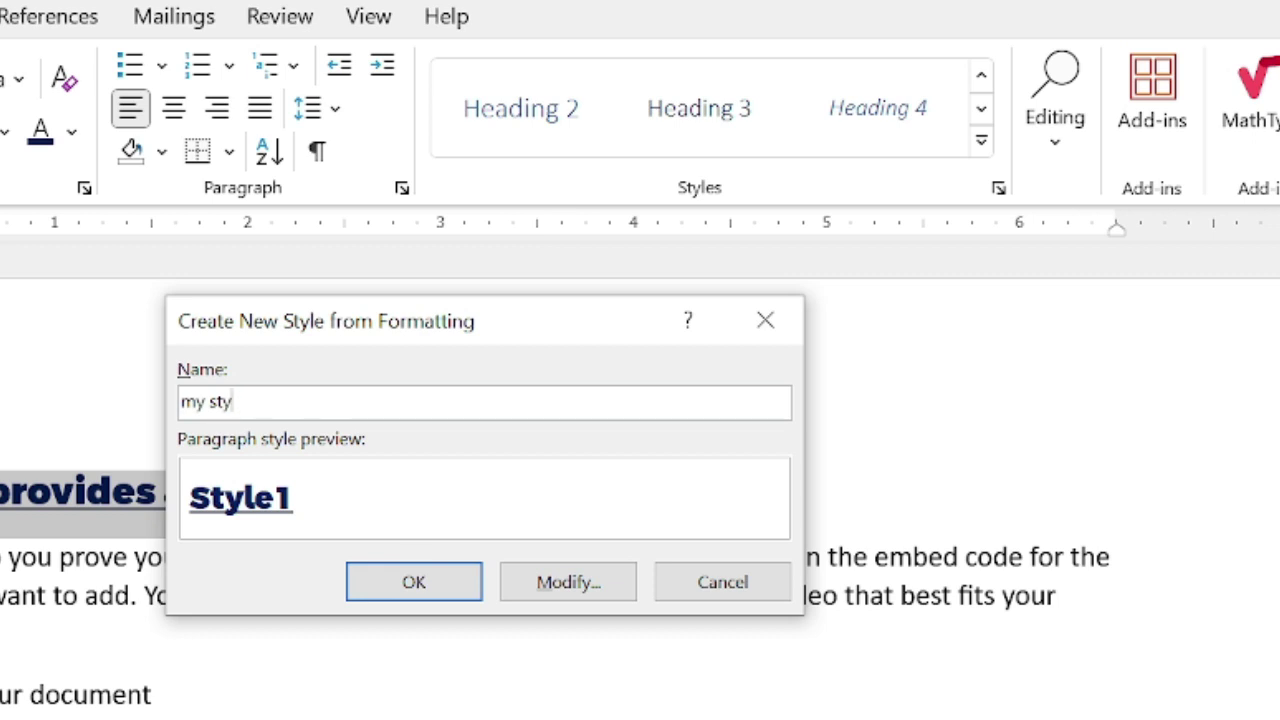
key(Return)
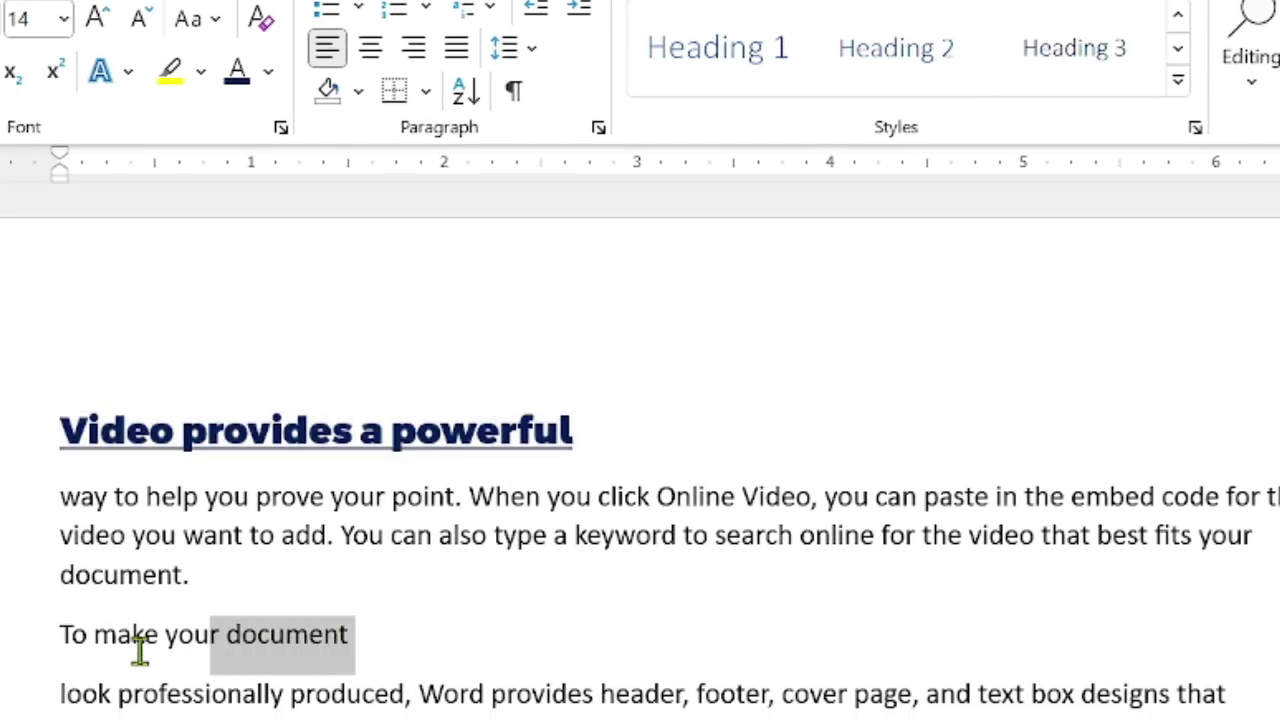
Step: Apply my style to the 'To make your document' line
drag(392, 640, 8, 655)
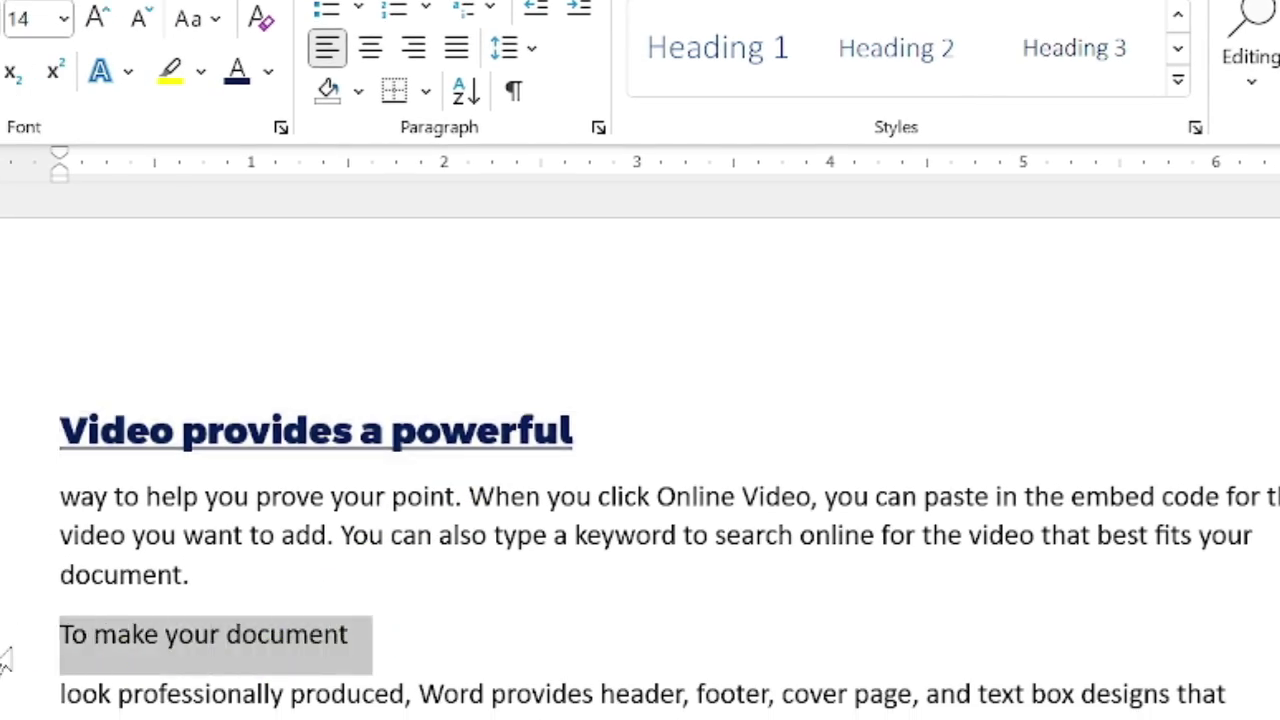
click(1185, 80)
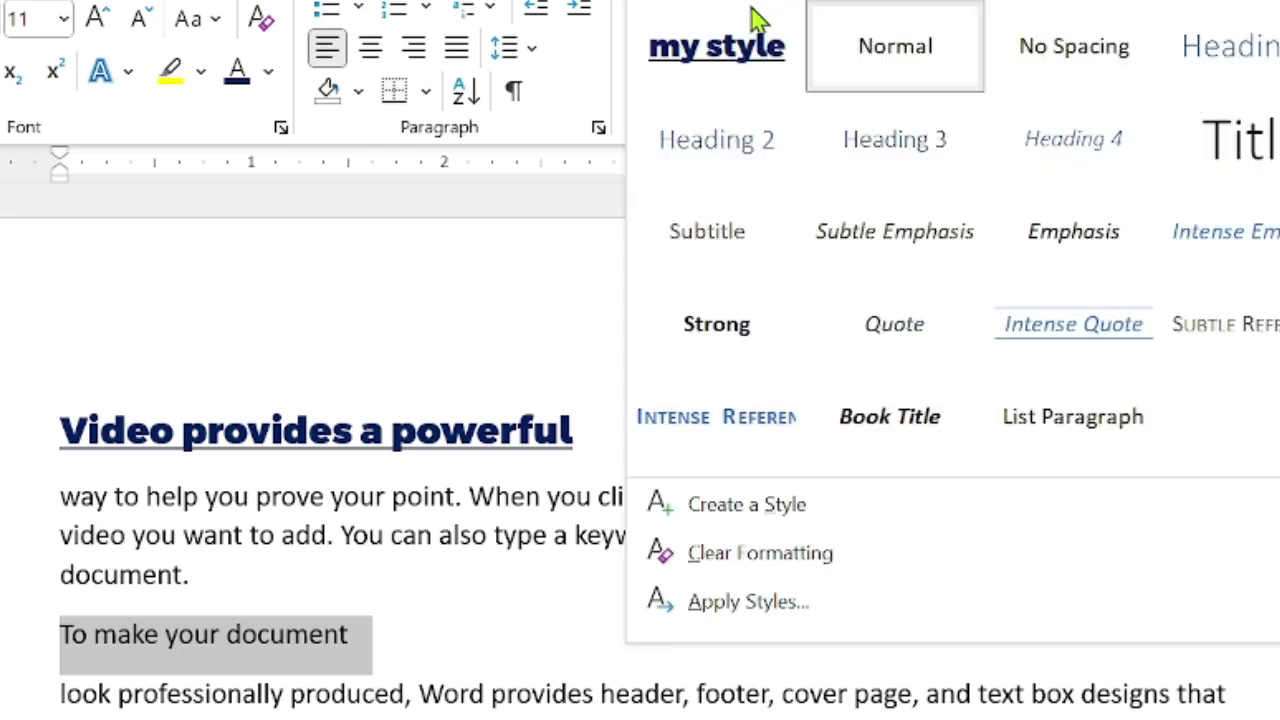
click(688, 75)
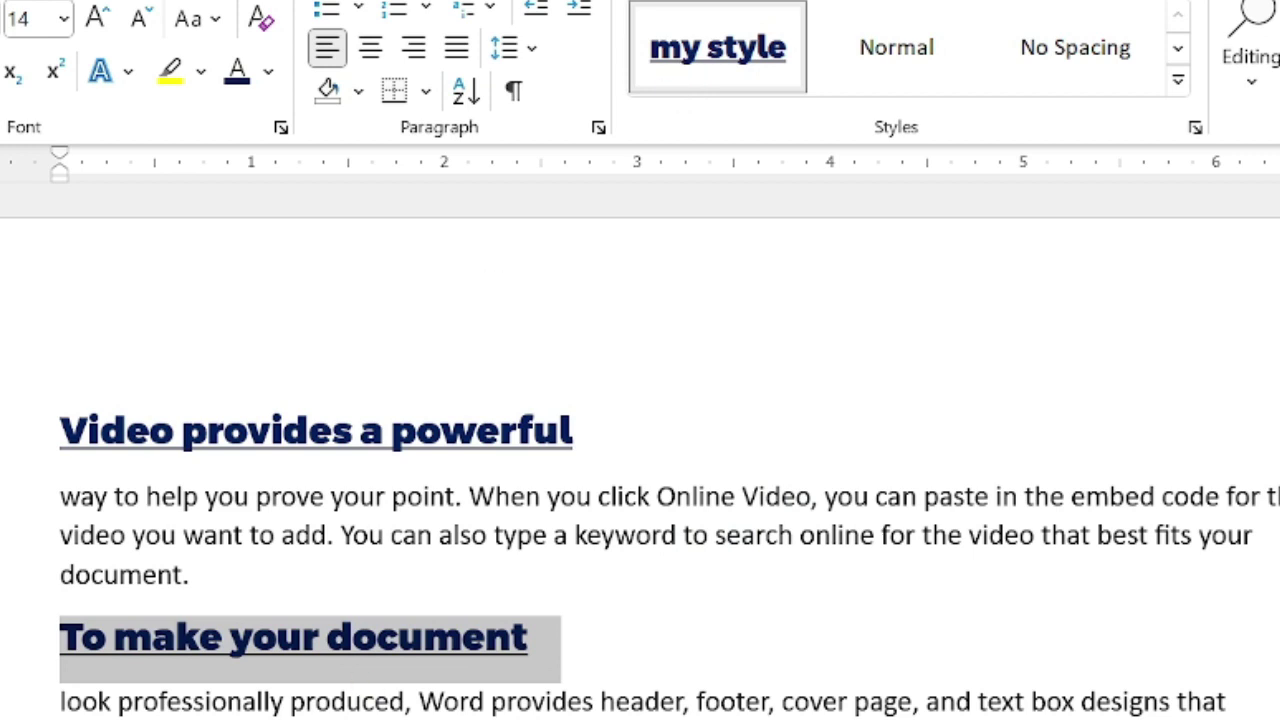
key(Right)
click(354, 469)
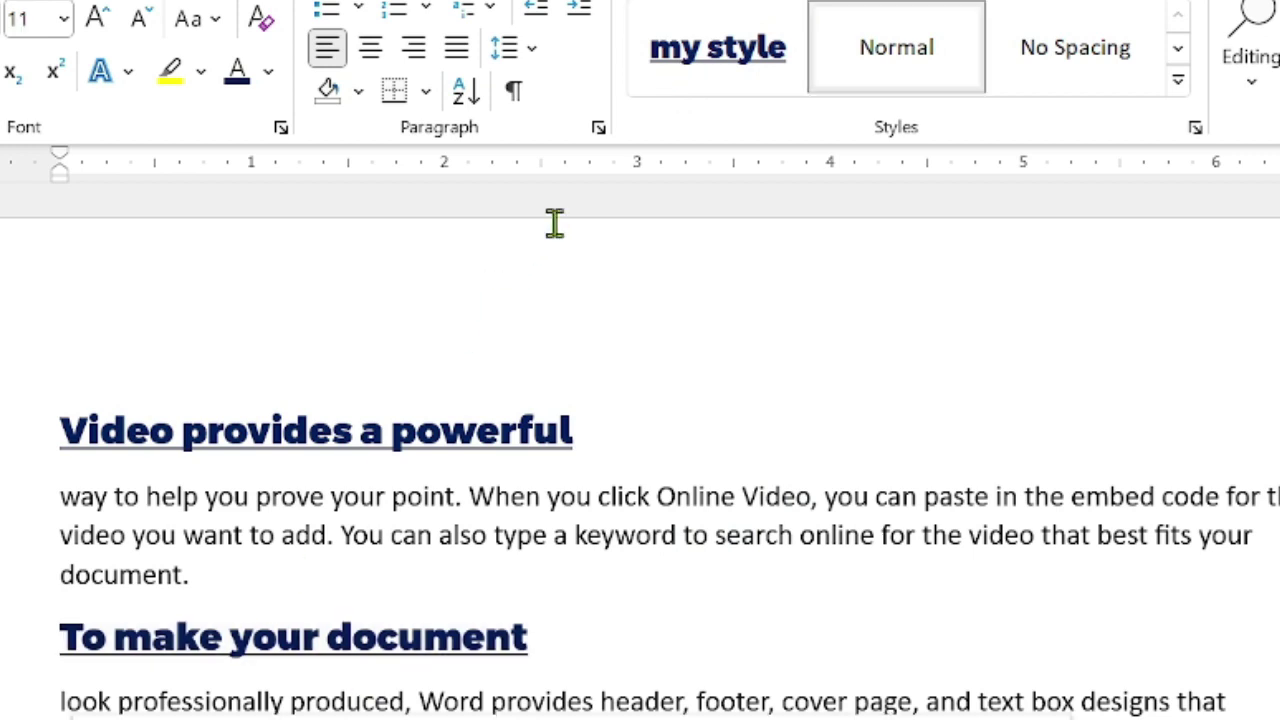
click(697, 68)
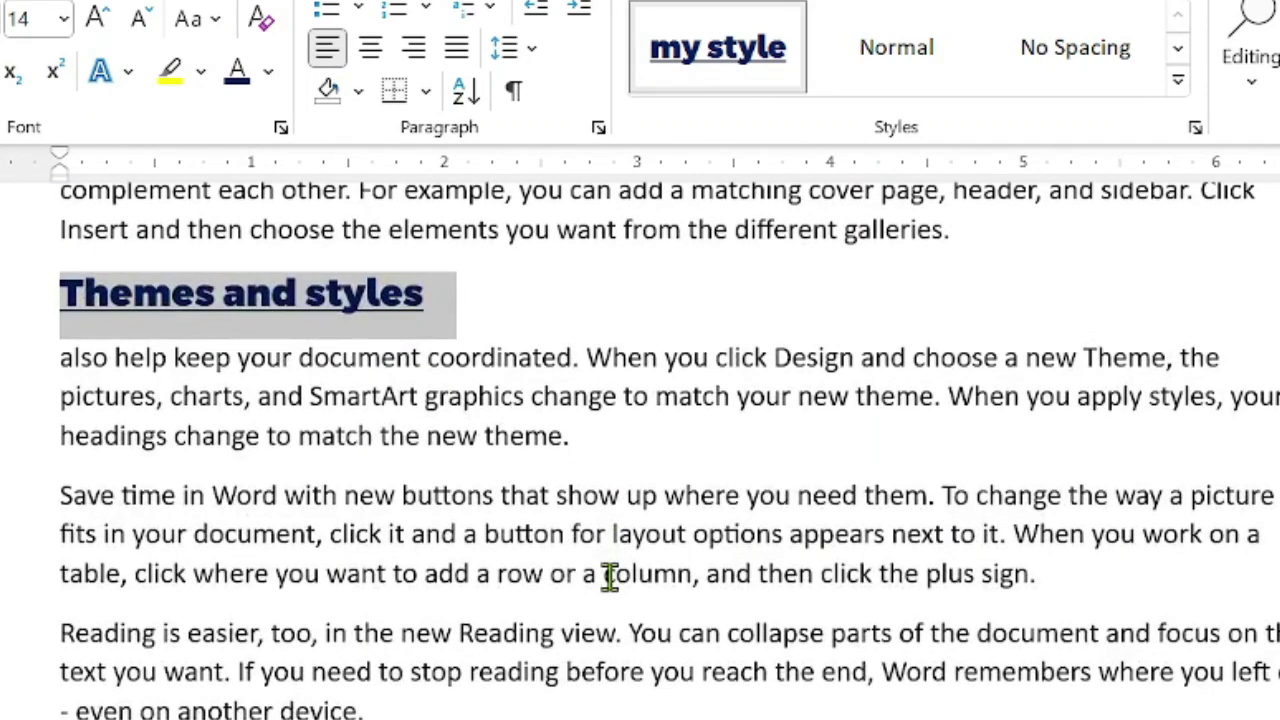
Step: Split 'Save time in Word' into its own paragraph and give it my style
drag(282, 497, 60, 497)
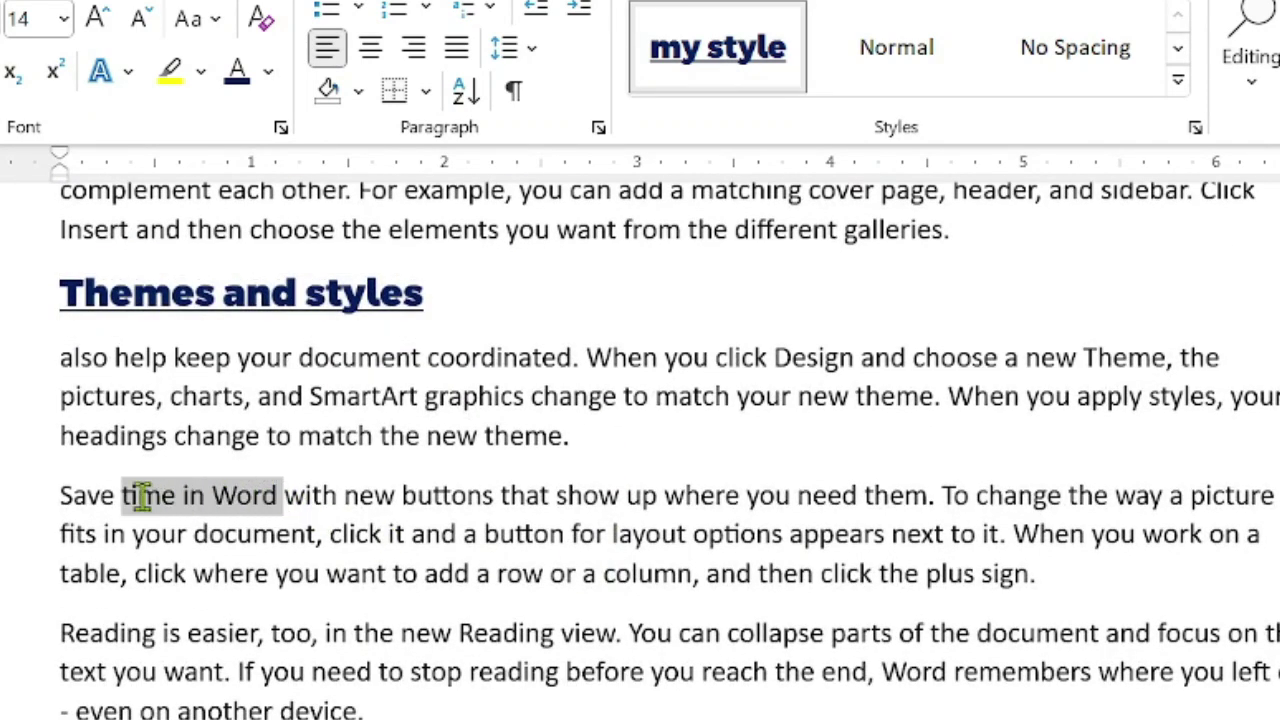
click(726, 62)
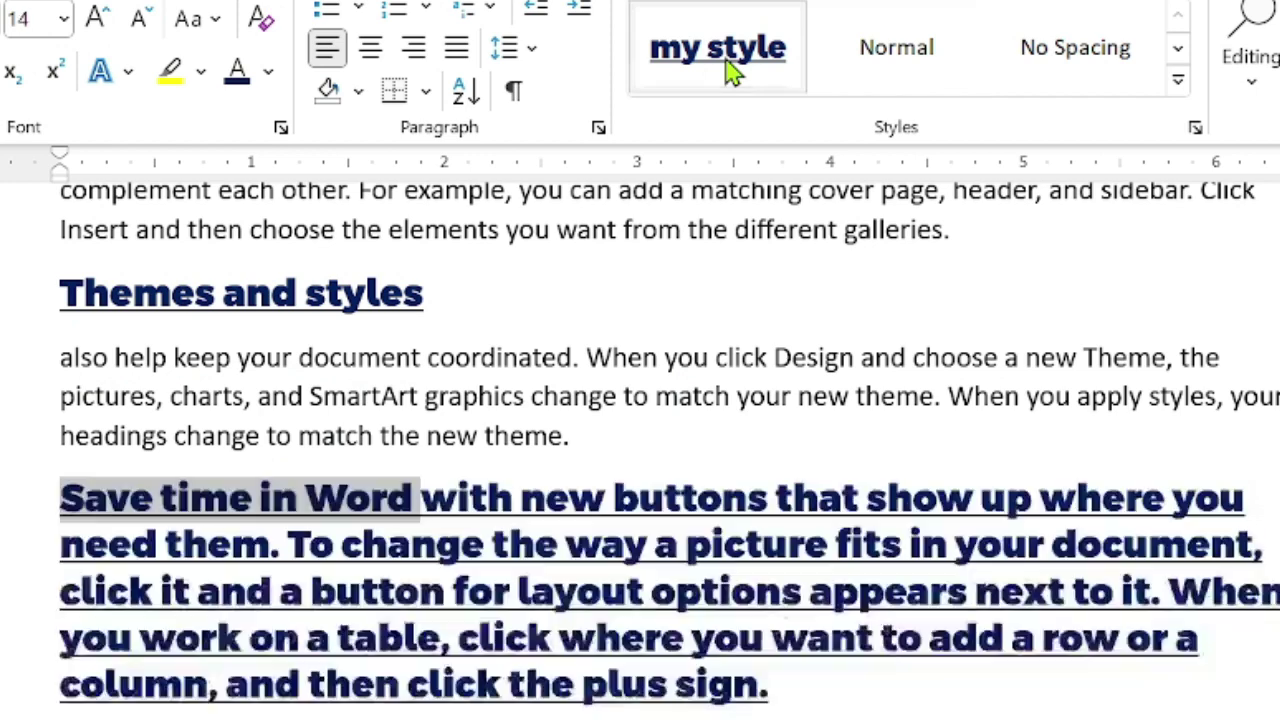
key(ctrl+z)
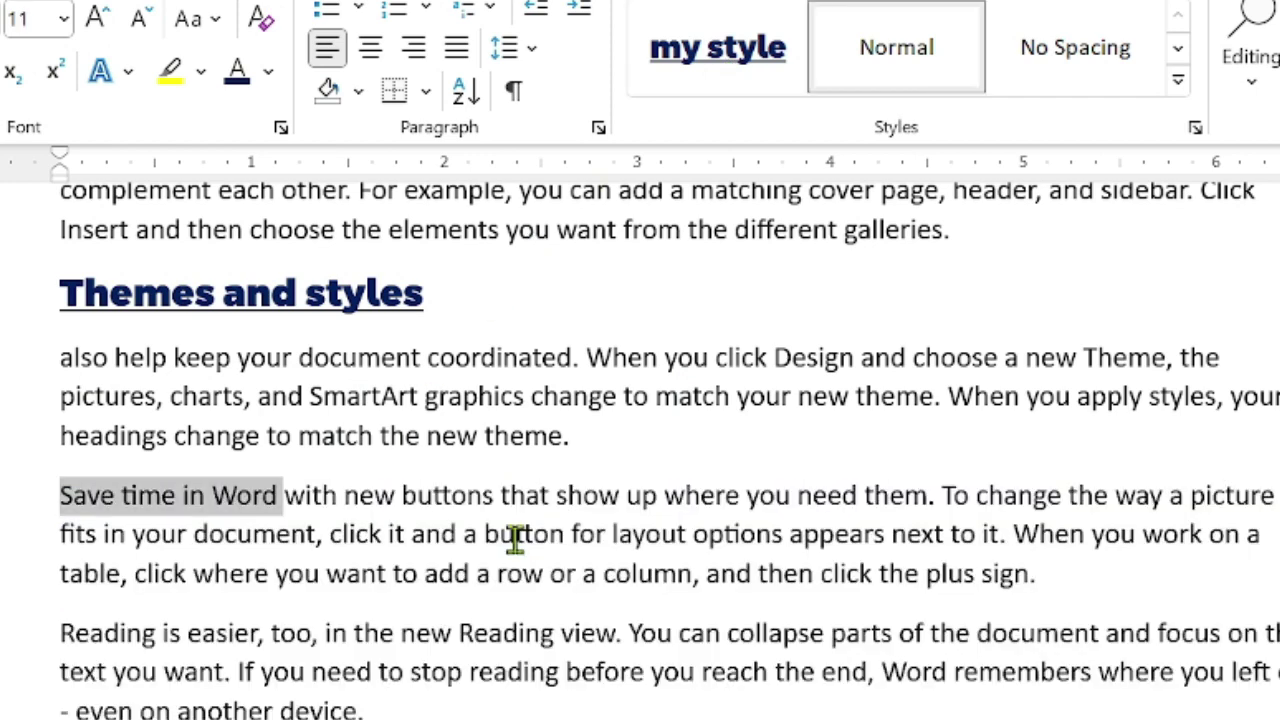
click(291, 497)
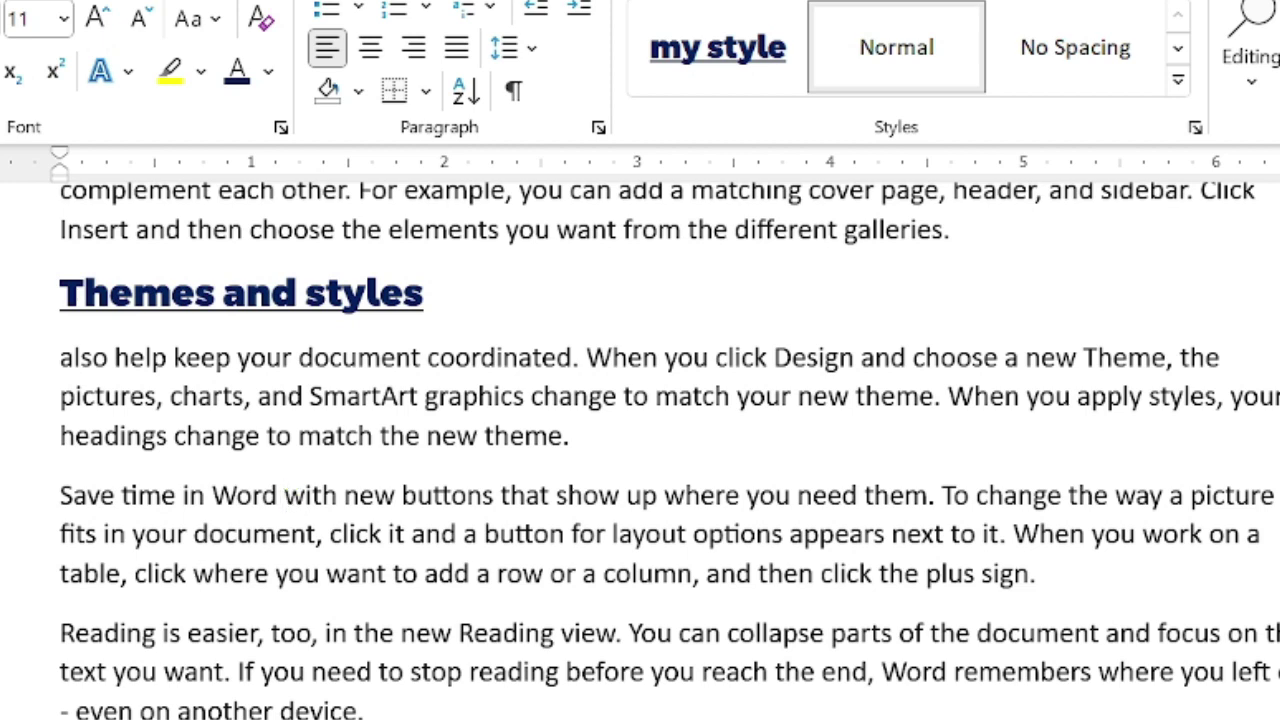
key(Return)
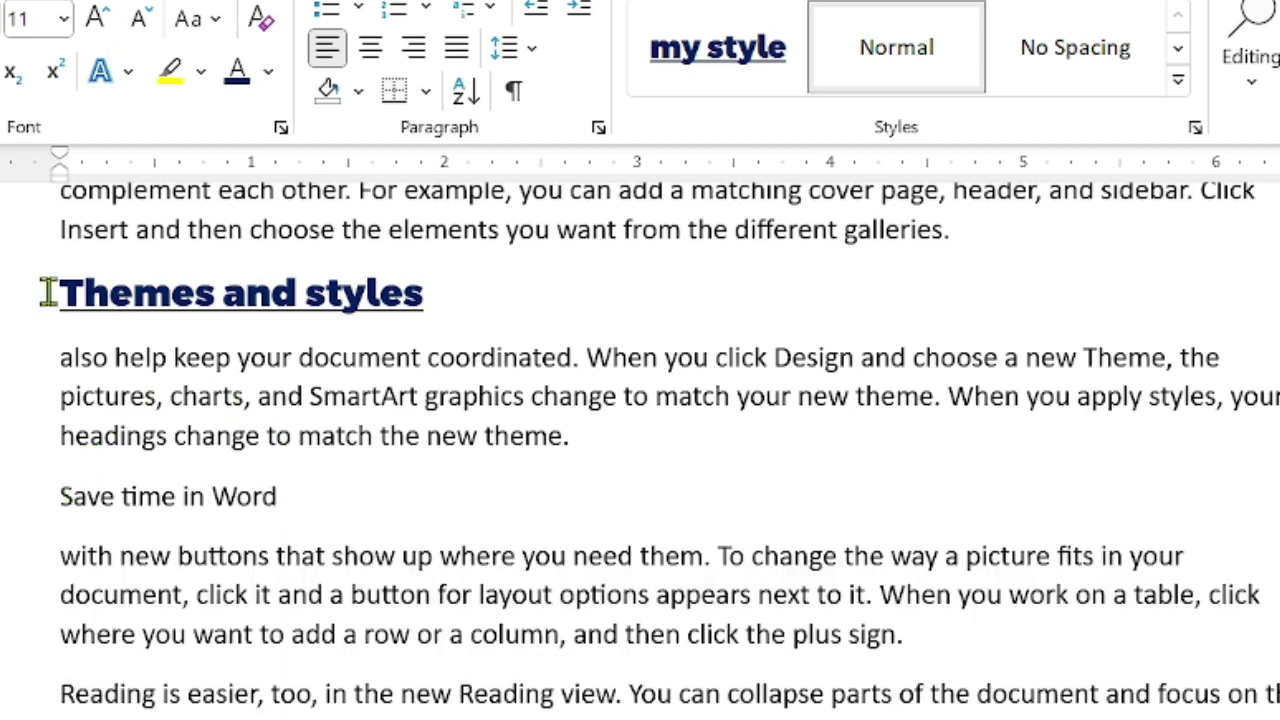
drag(300, 497, 55, 497)
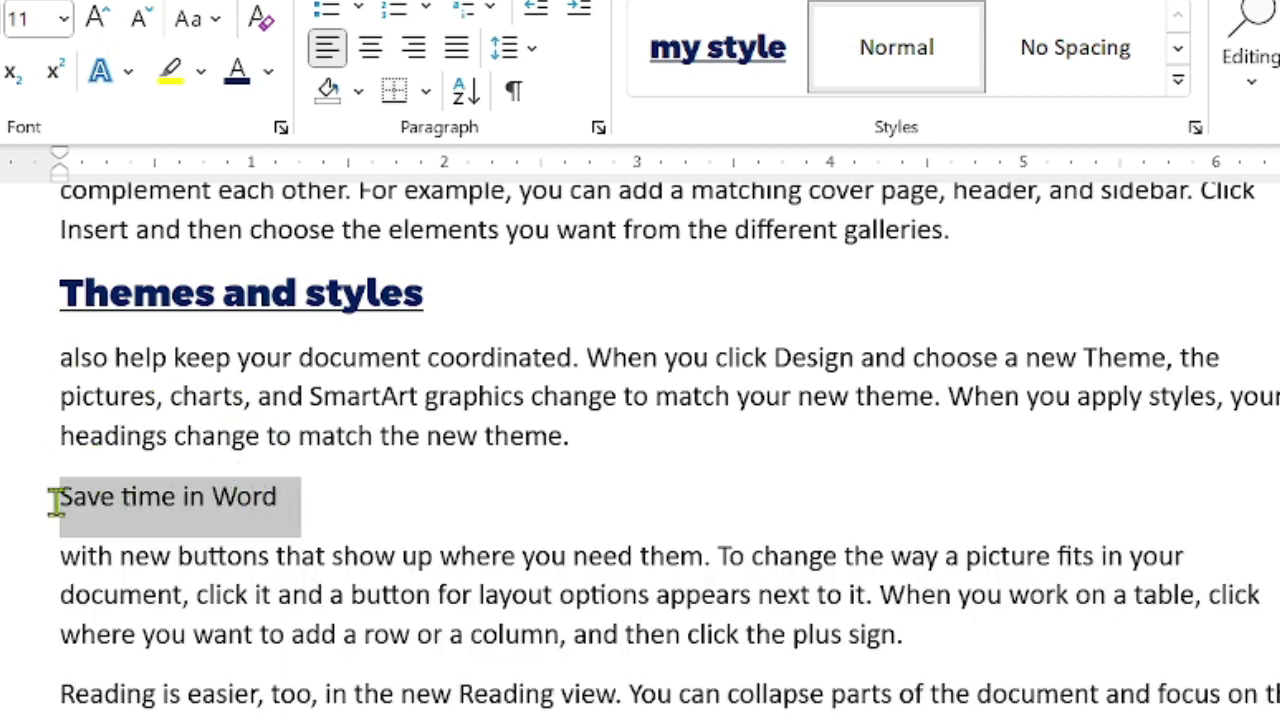
click(737, 40)
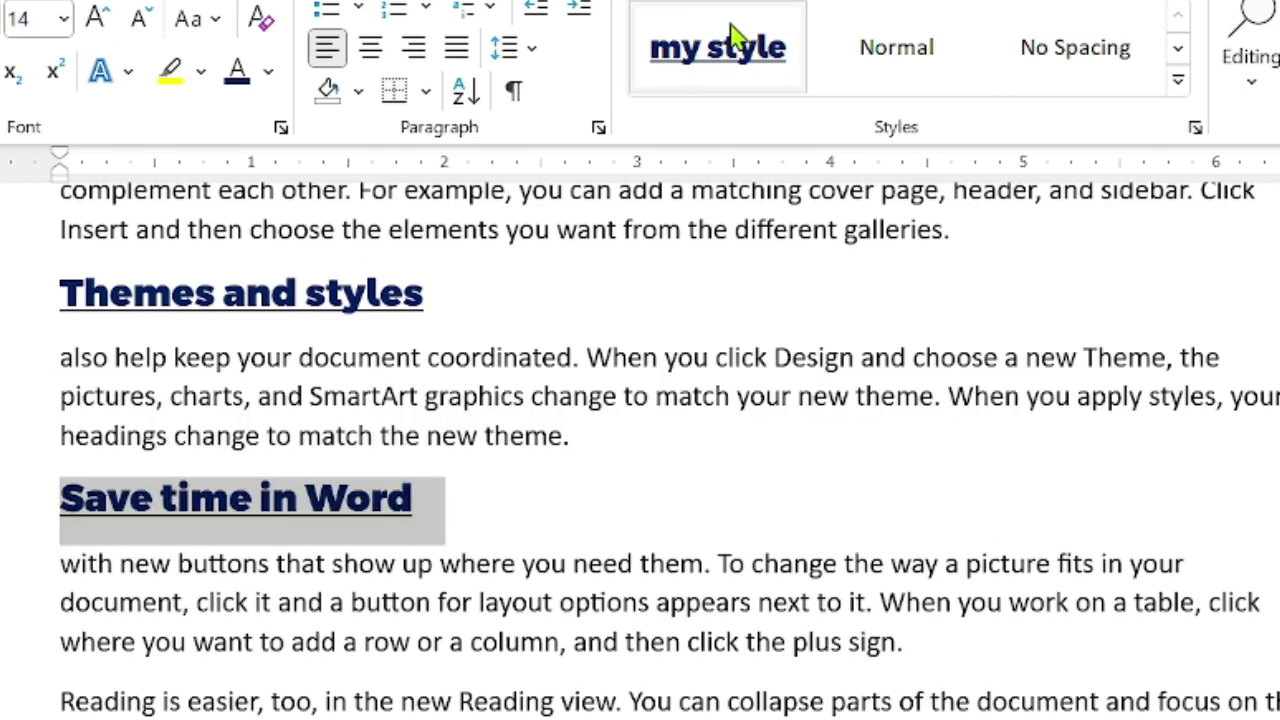
click(537, 494)
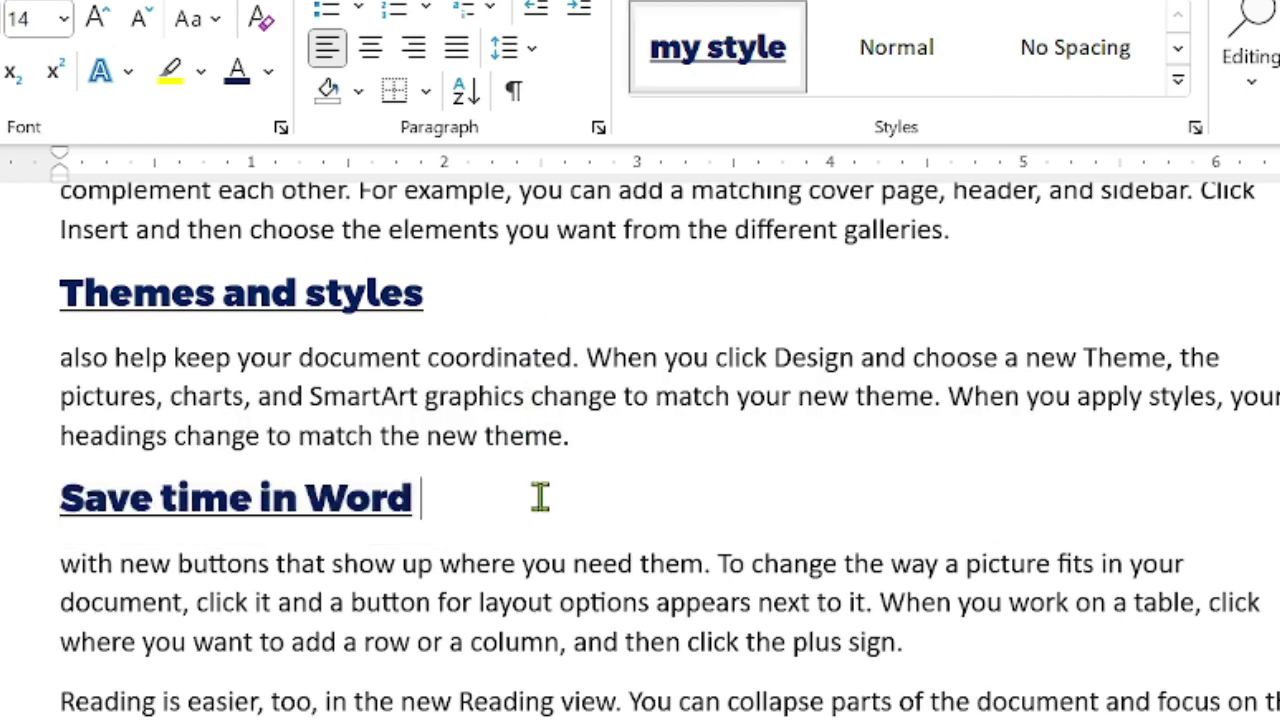
scroll(540, 496, down, 5)
scroll(540, 494, down, 3)
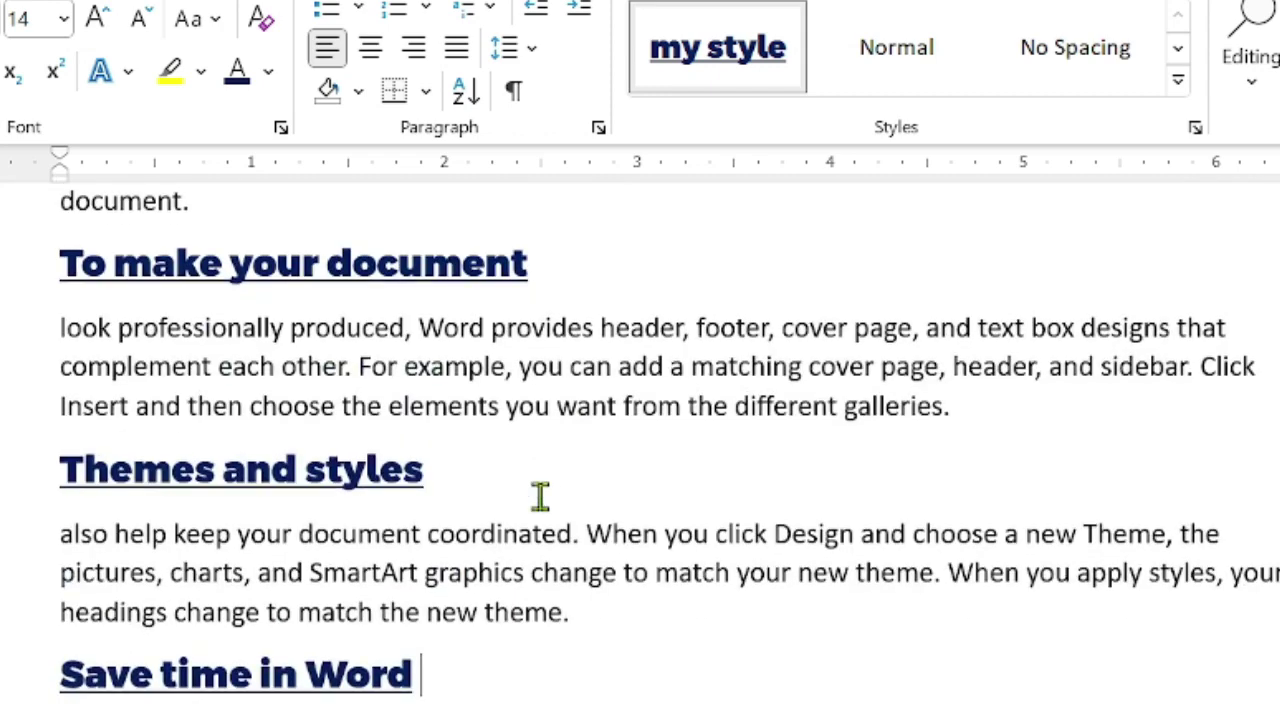
scroll(540, 496, up, 3)
scroll(540, 496, up, 1)
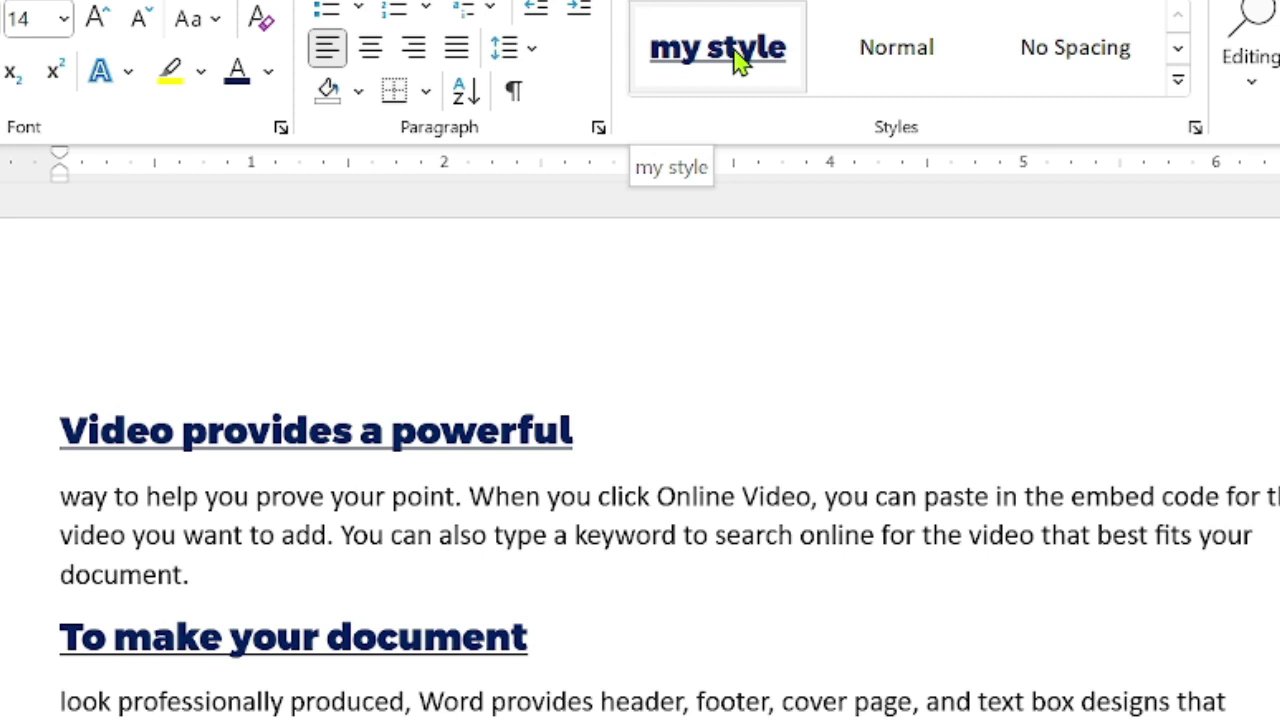
Step: Select all four my style instances, review them down the document, then deselect
right_click(737, 60)
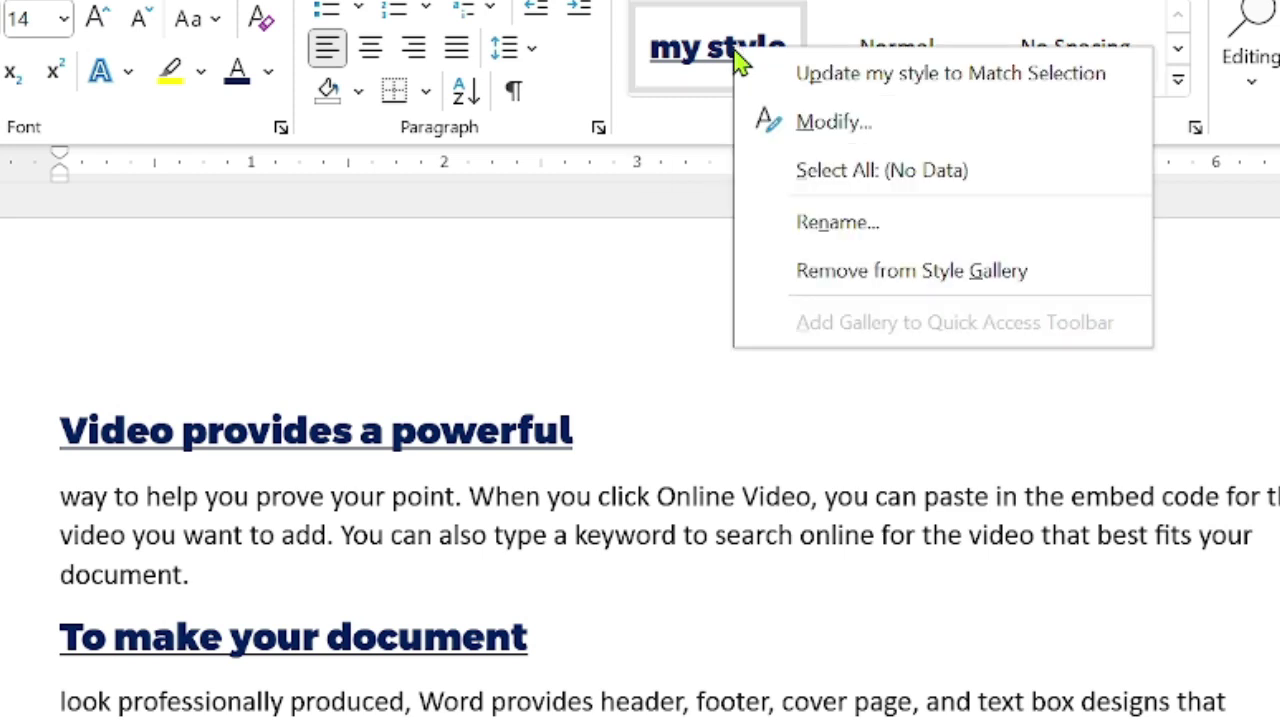
click(860, 172)
scroll(690, 393, down, 3)
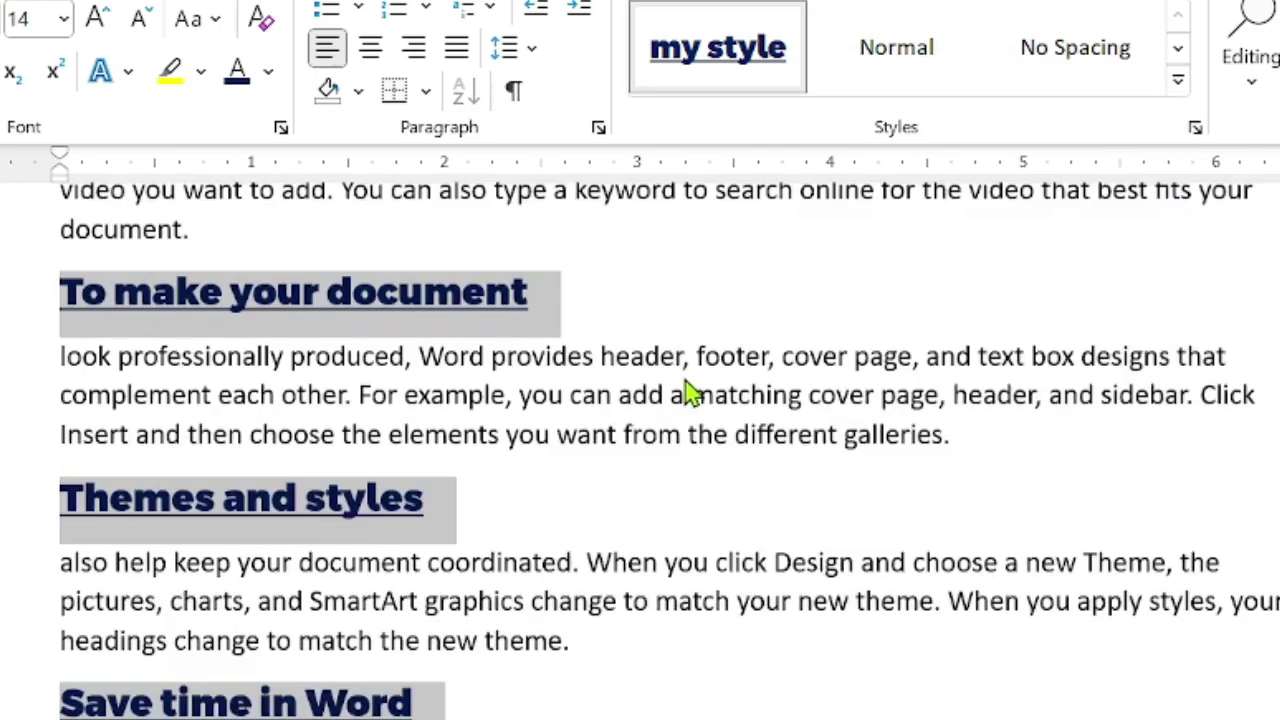
scroll(690, 393, down, 1)
scroll(690, 393, down, 2)
scroll(690, 393, down, 3)
scroll(690, 393, down, 3)
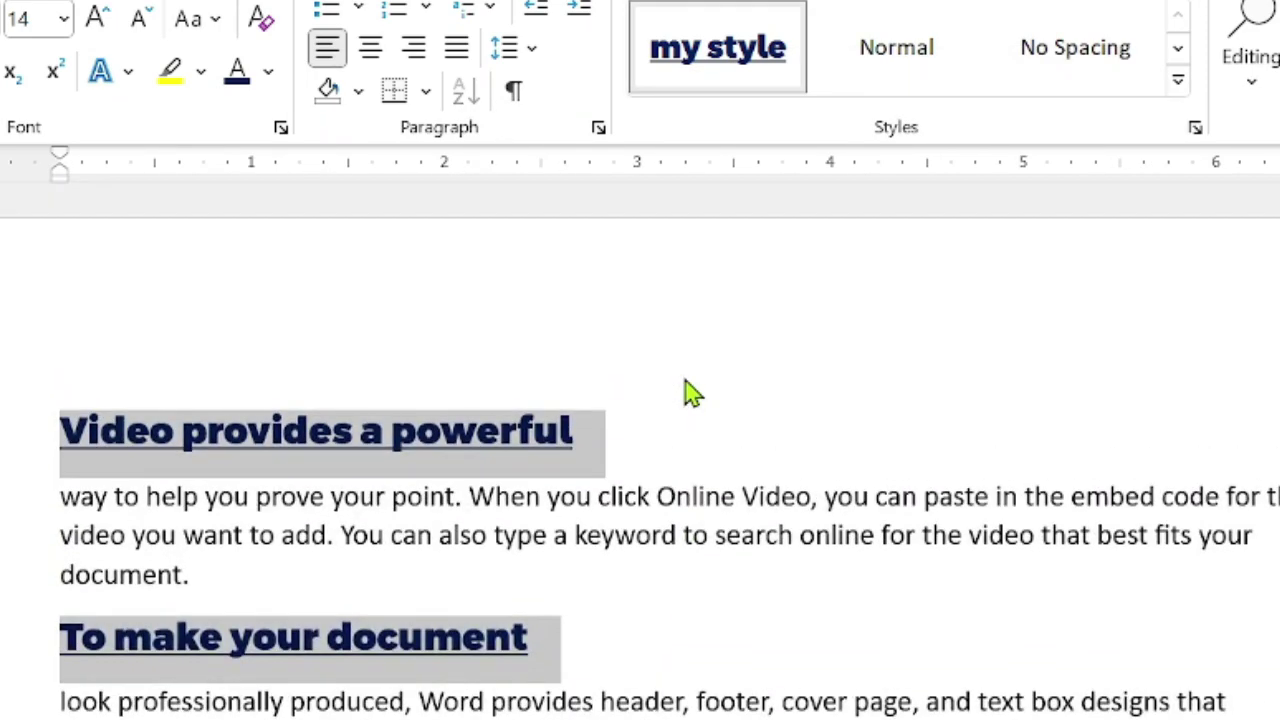
scroll(686, 300, down, 2)
scroll(684, 377, down, 2)
scroll(684, 377, down, 2)
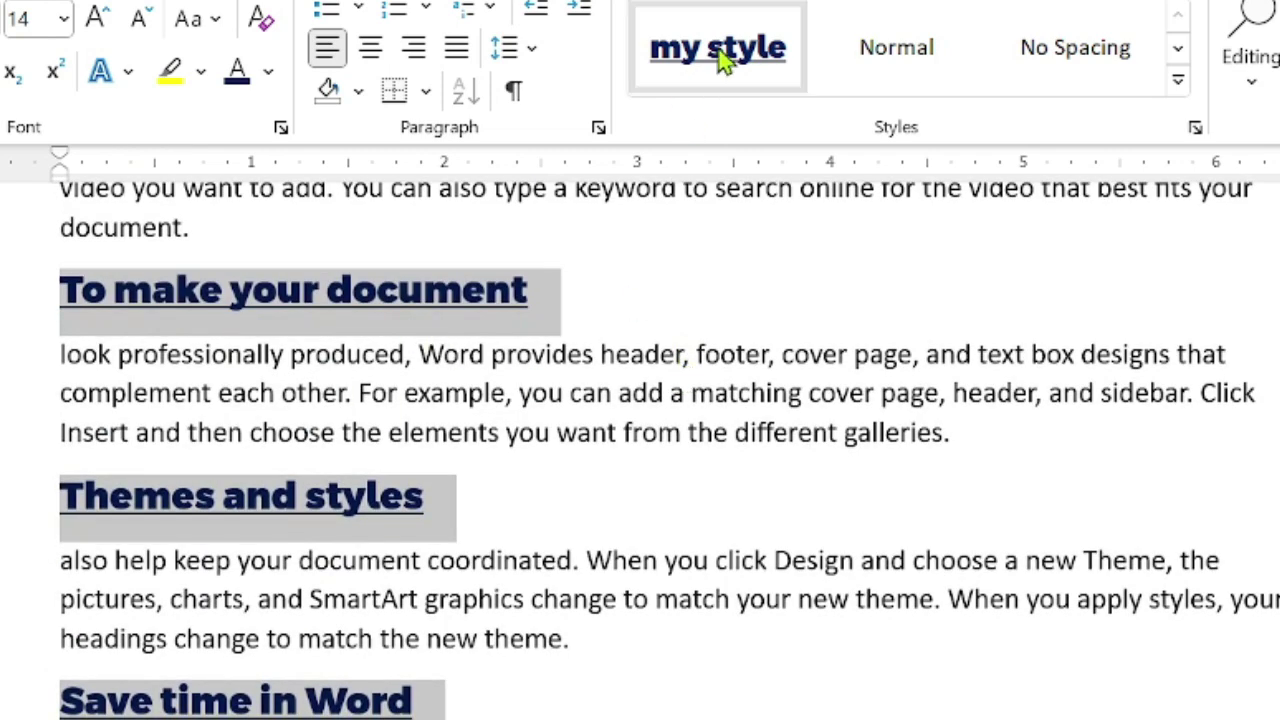
click(731, 334)
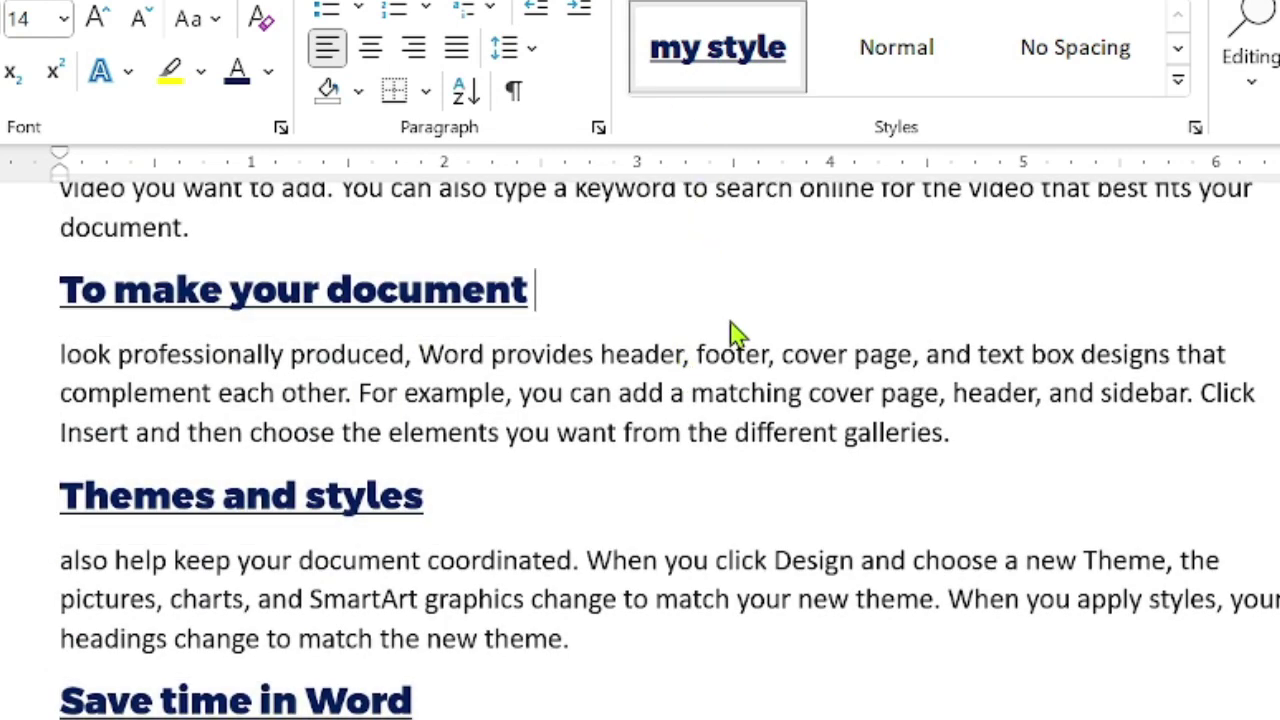
Step: Reselect all four headings using my style from its gallery menu
right_click(737, 53)
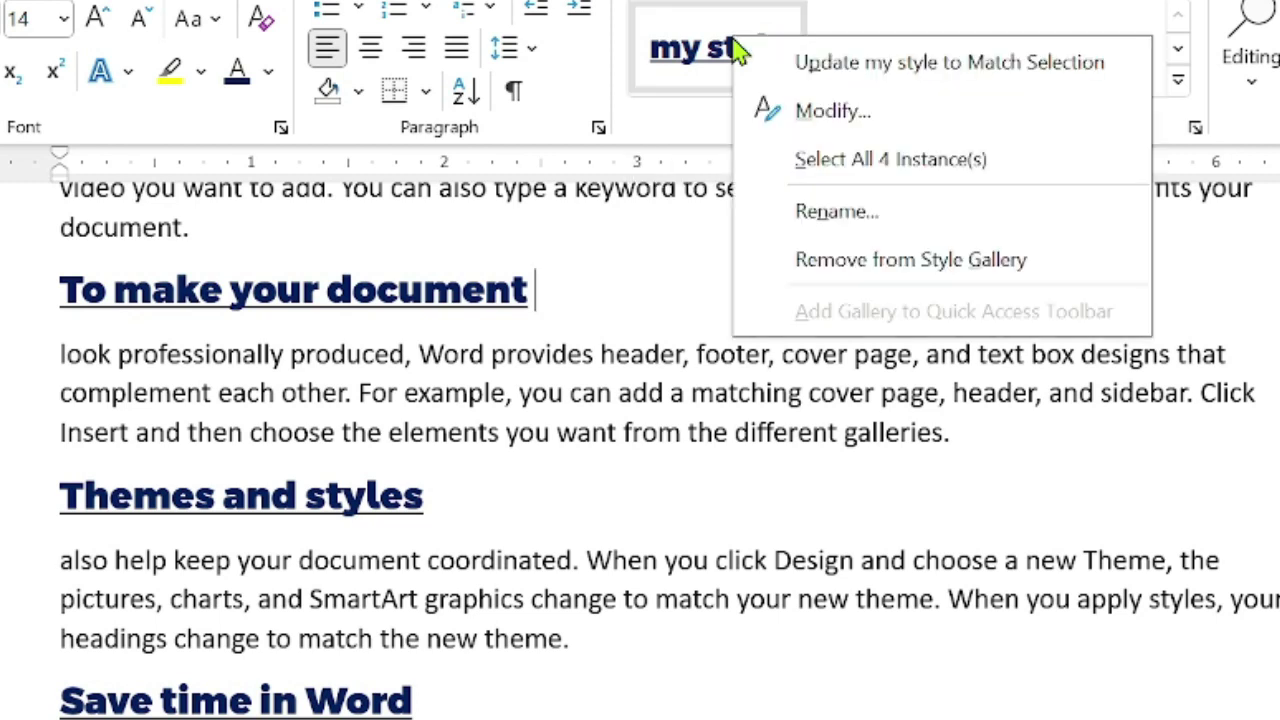
click(925, 172)
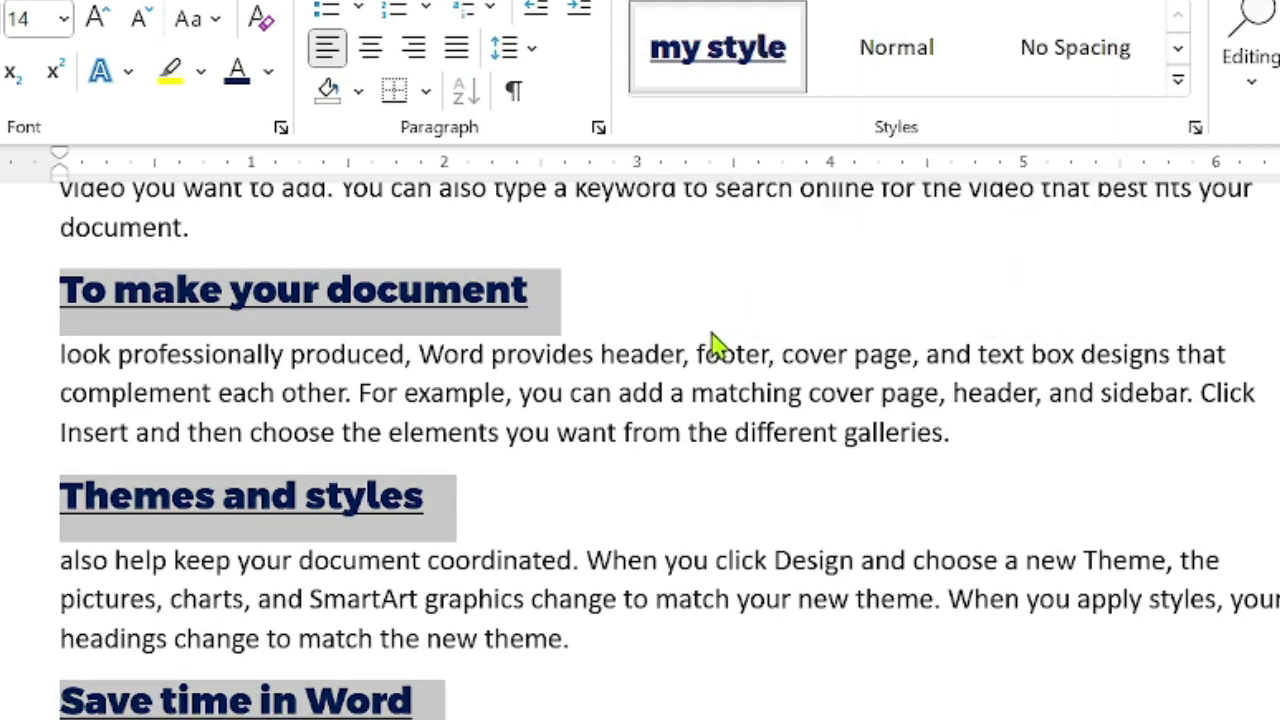
scroll(705, 350, up, 3)
scroll(700, 345, down, 5)
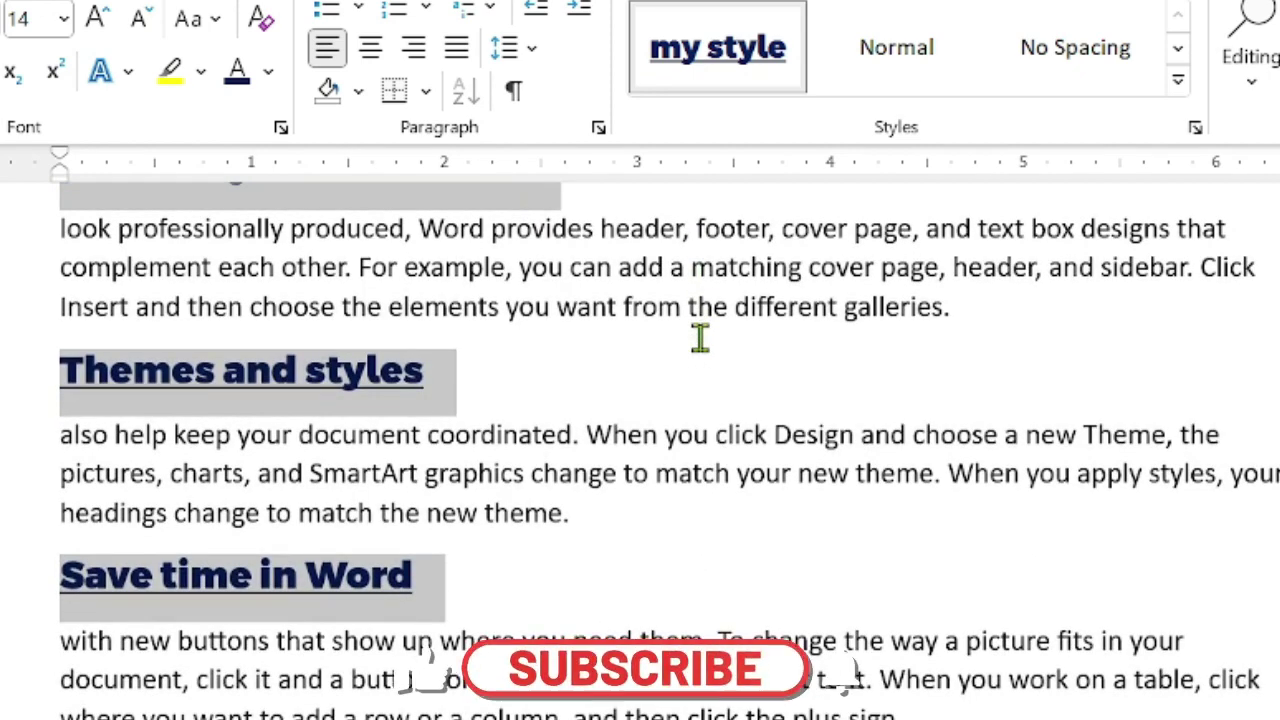
scroll(700, 340, up, 4)
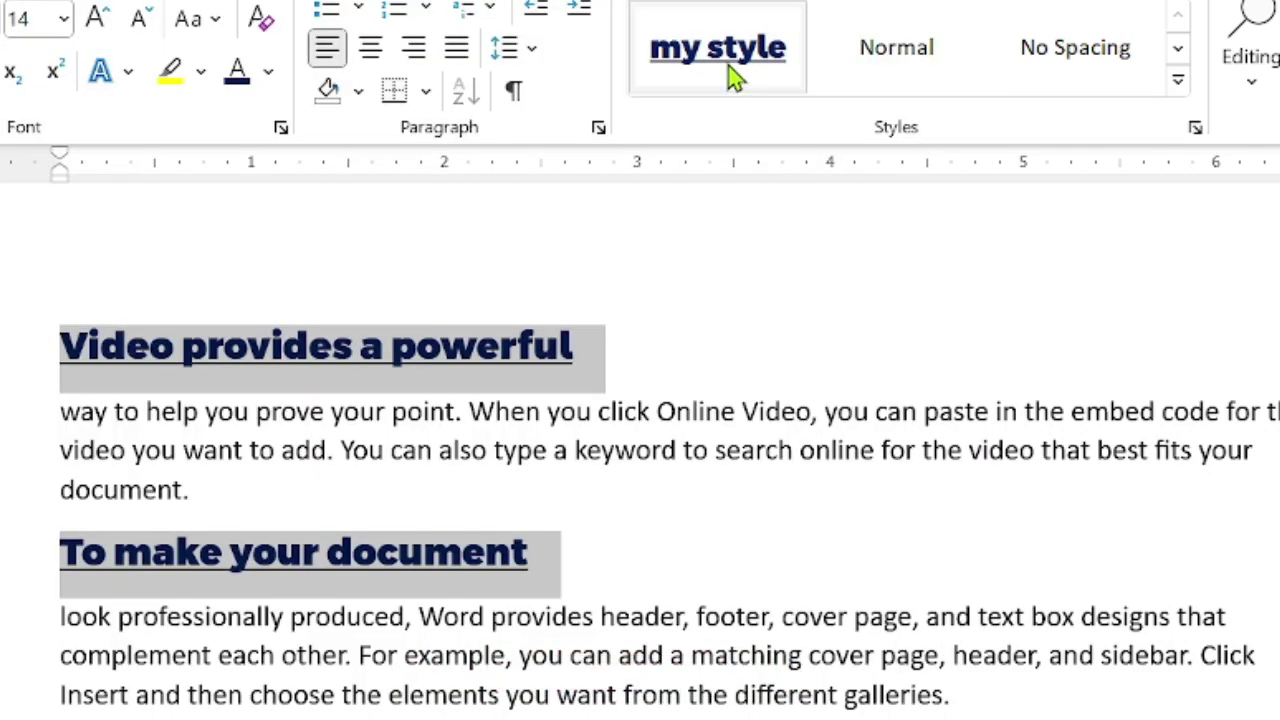
Step: In Modify Style, give my style Dark Red colour, Poppins ExtraBold font and italic
right_click(729, 64)
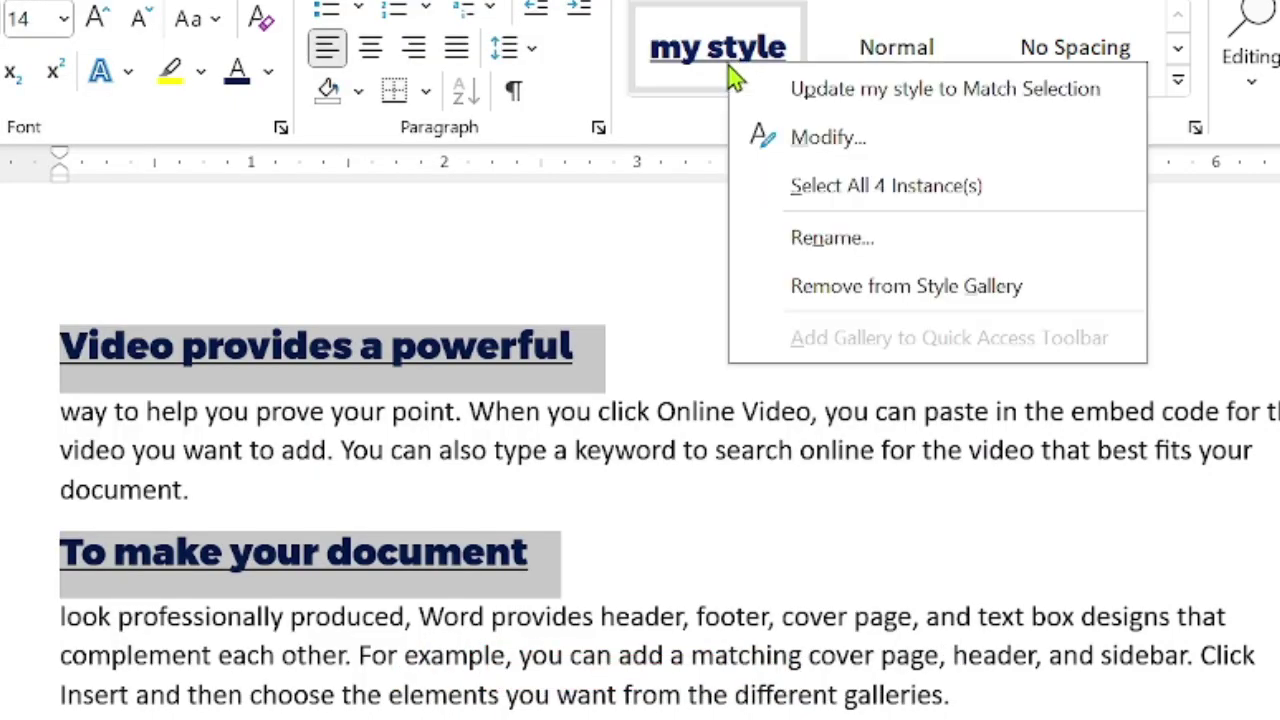
click(801, 145)
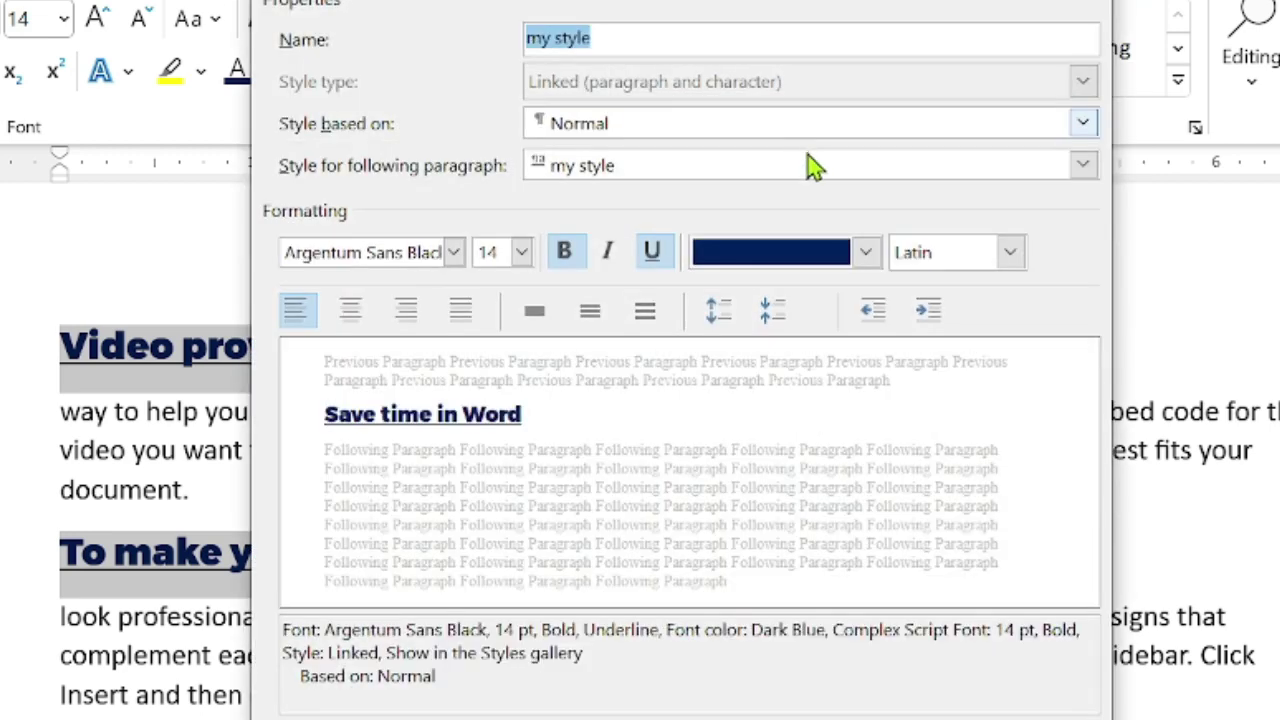
click(865, 252)
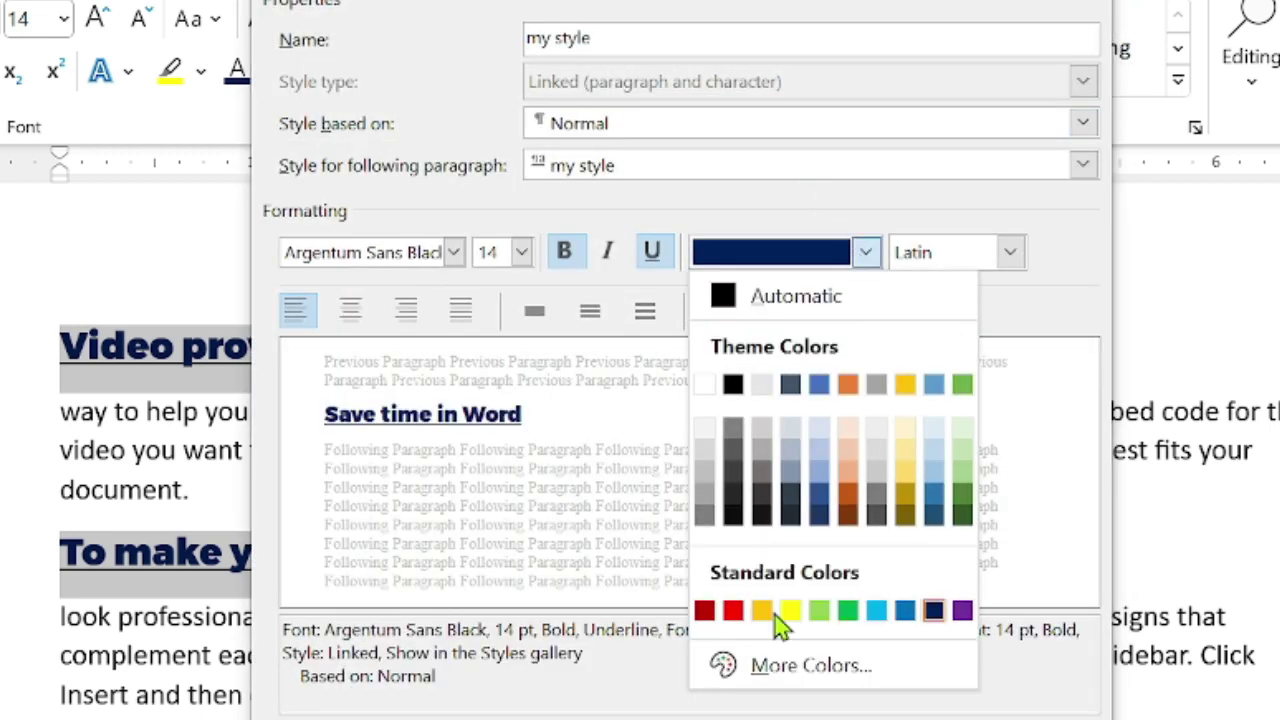
click(705, 612)
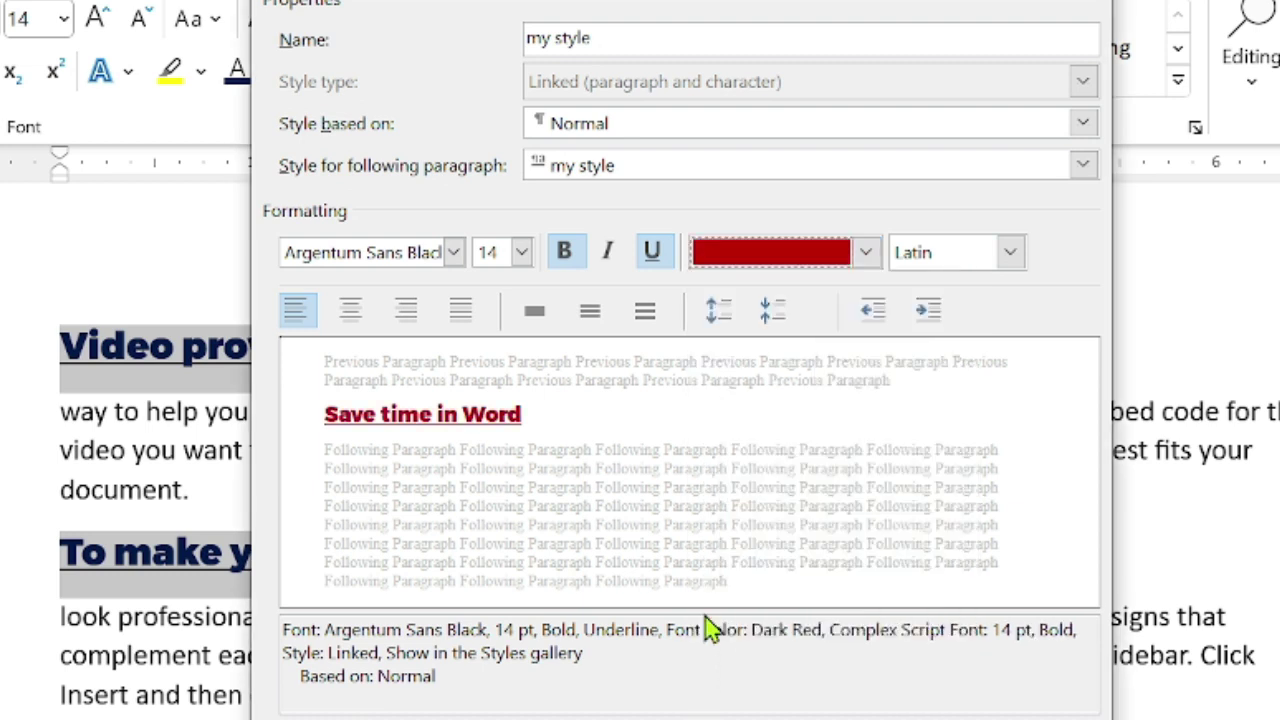
click(455, 256)
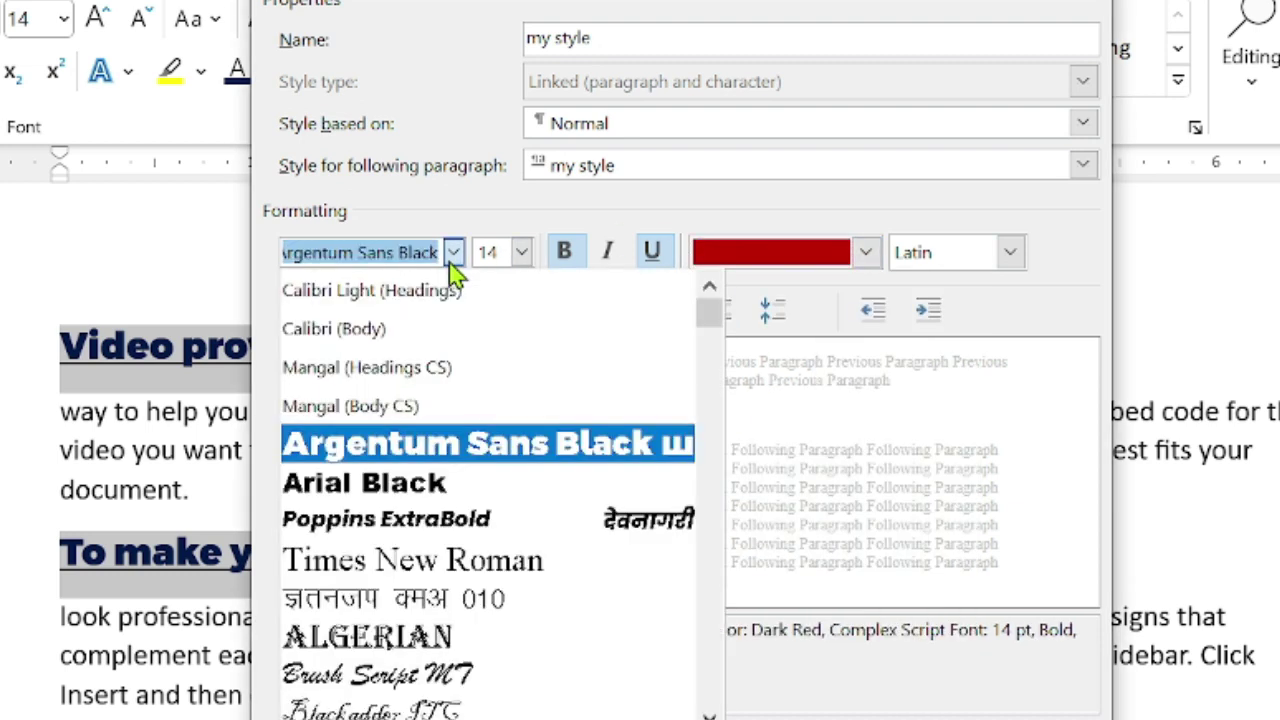
click(432, 518)
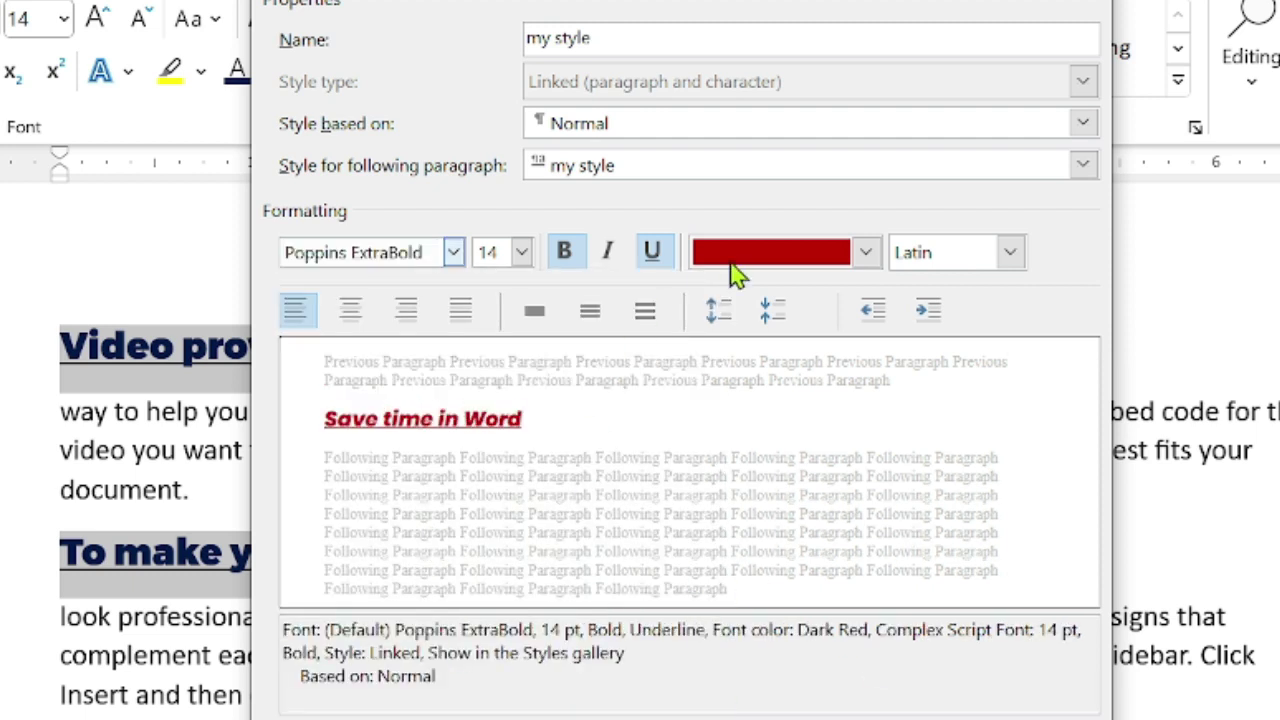
click(1010, 258)
click(1010, 258)
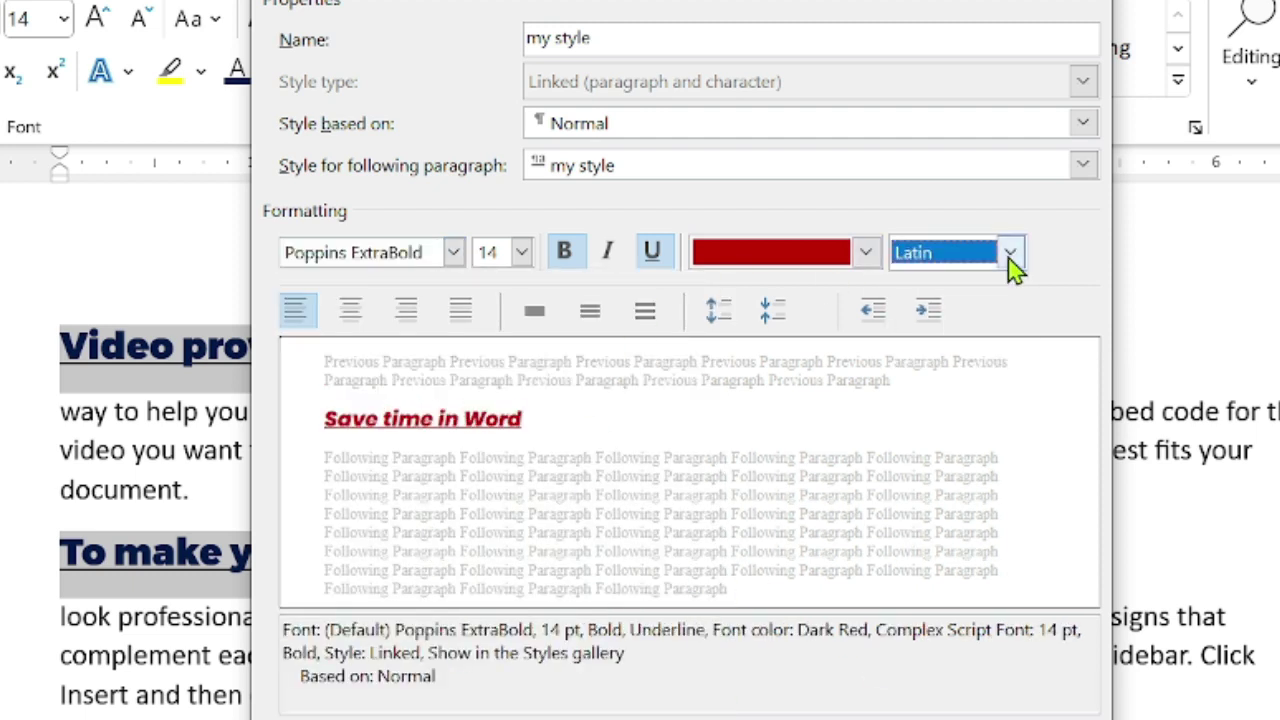
click(610, 255)
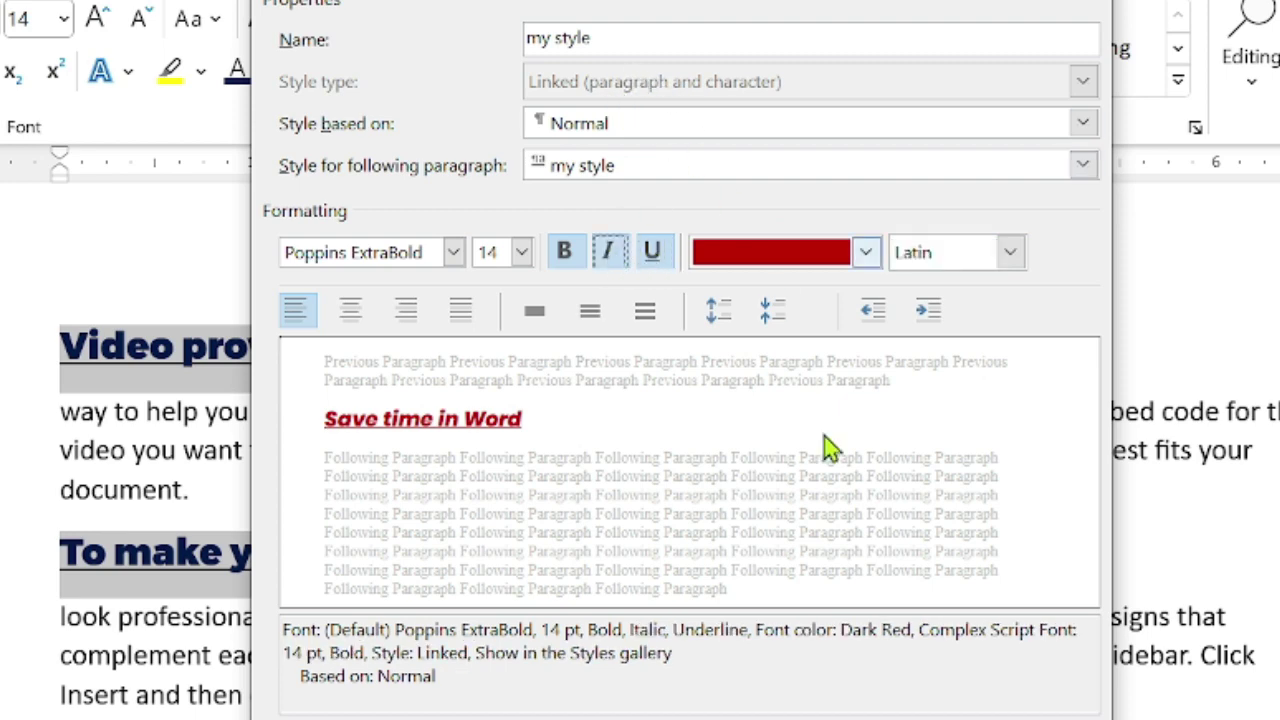
Step: Confirm the modified my style so its headings become italic red Poppins ExtraBold
key(Return)
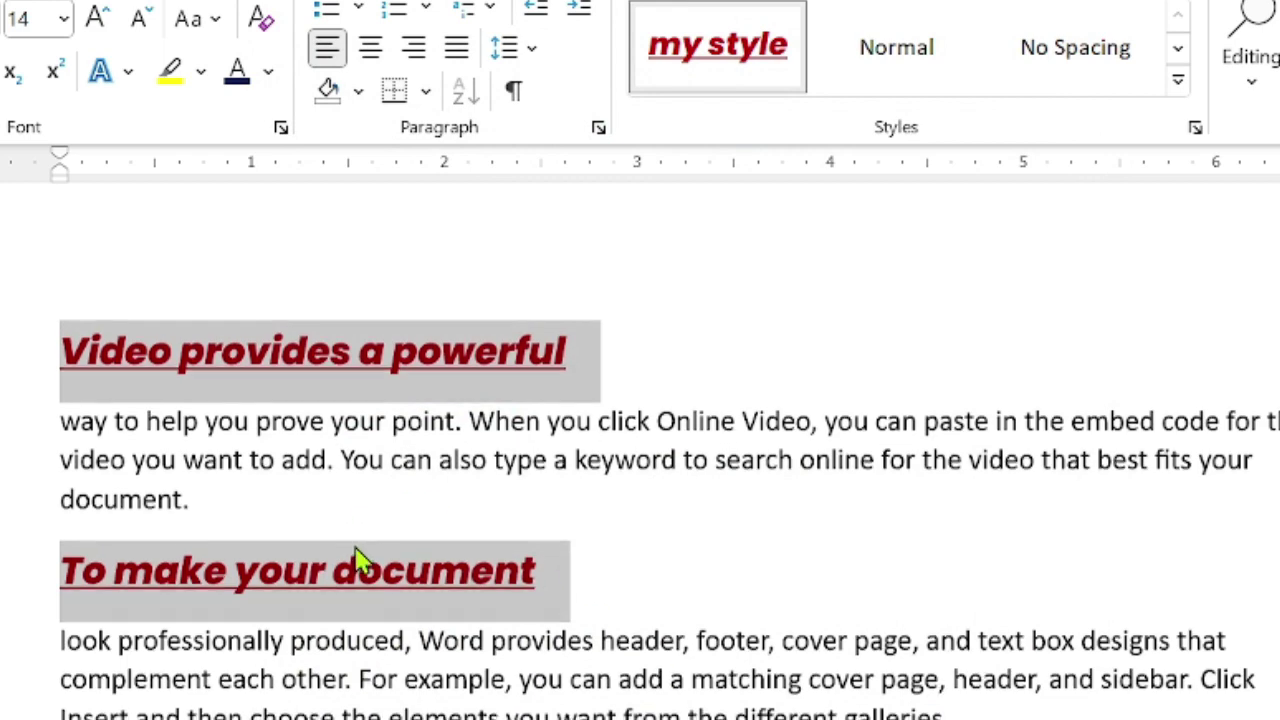
scroll(357, 560, down, 2)
scroll(357, 560, up, 2)
scroll(355, 545, up, 1)
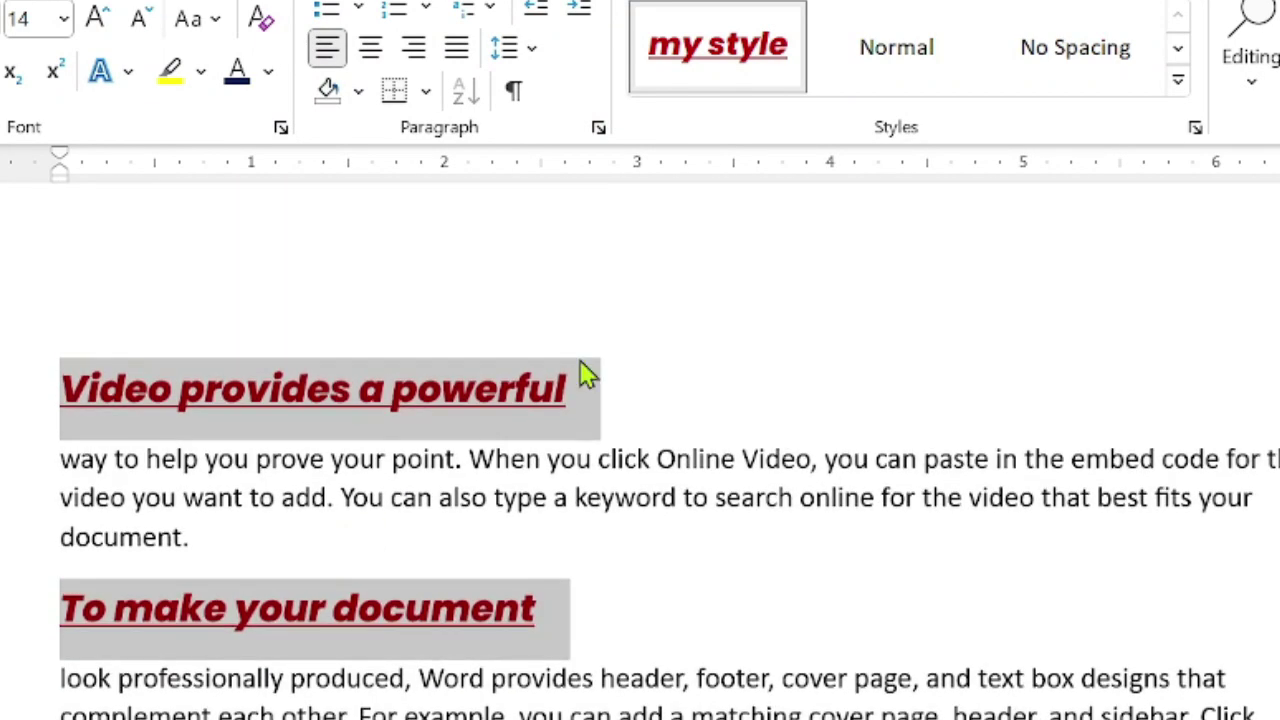
click(582, 369)
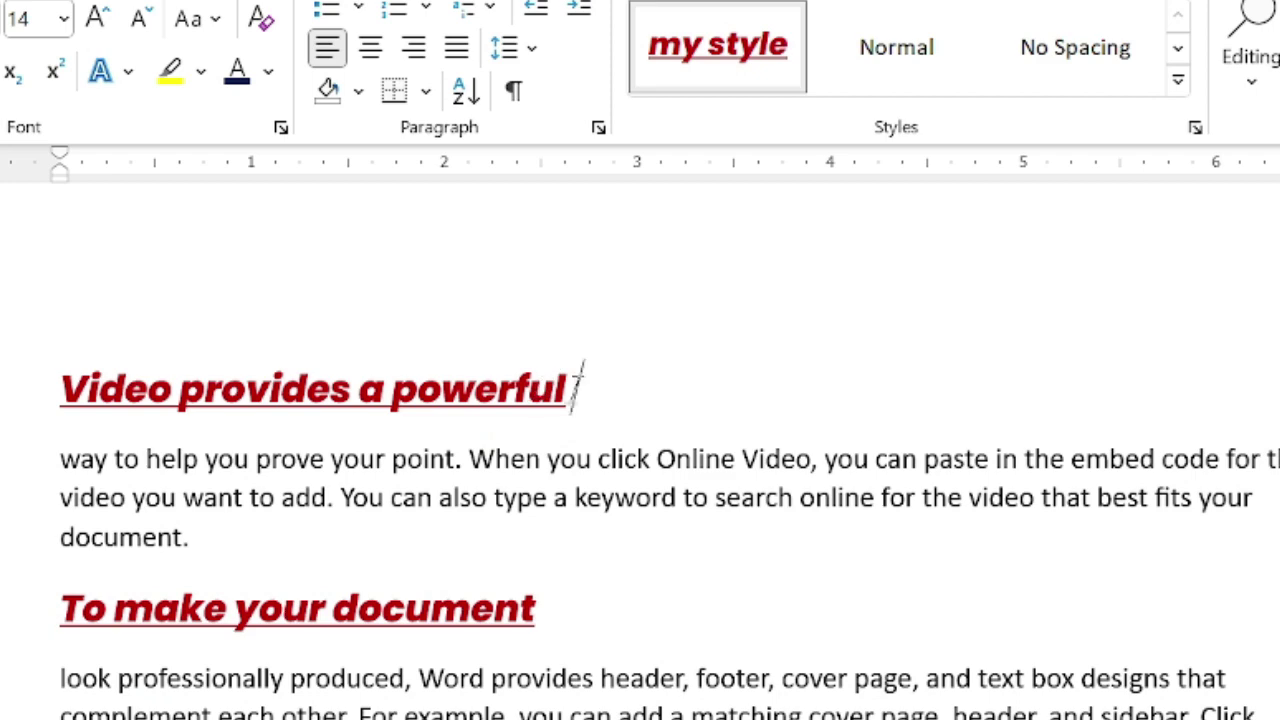
Step: Colour the first heading 'Video provides a powerful' green
drag(357, 389, 62, 389)
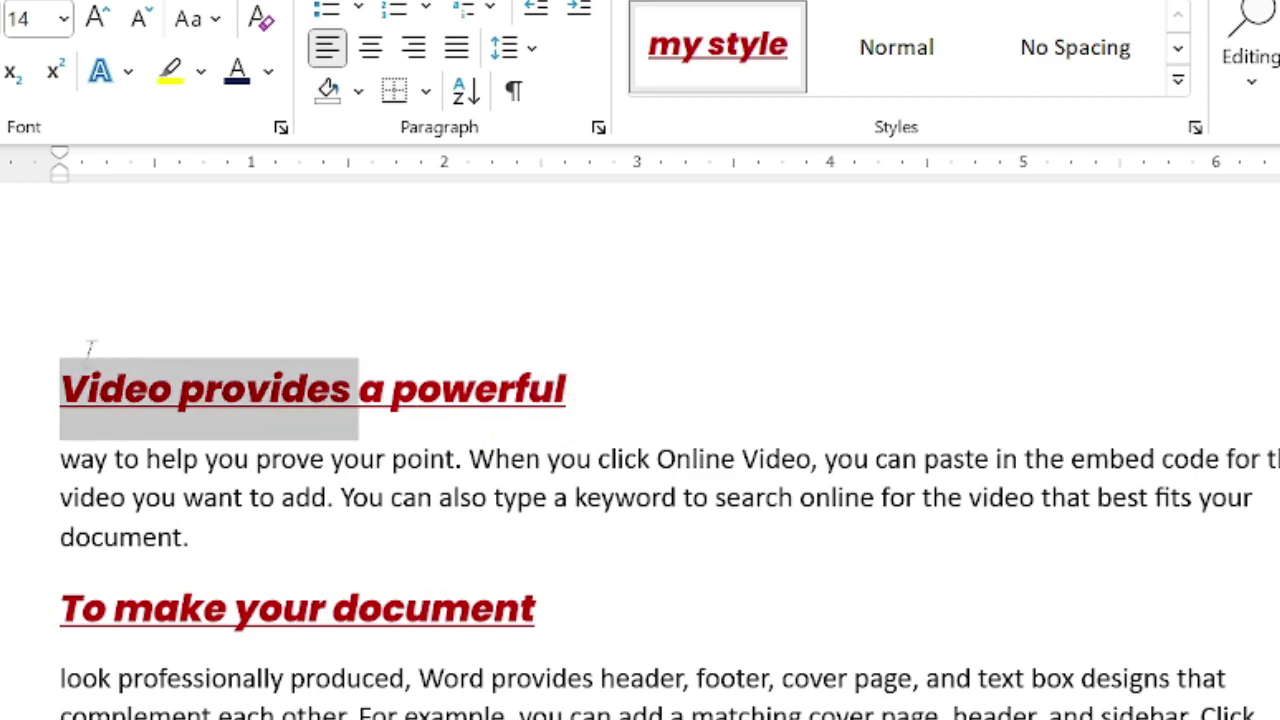
double_click(355, 389)
triple_click(360, 389)
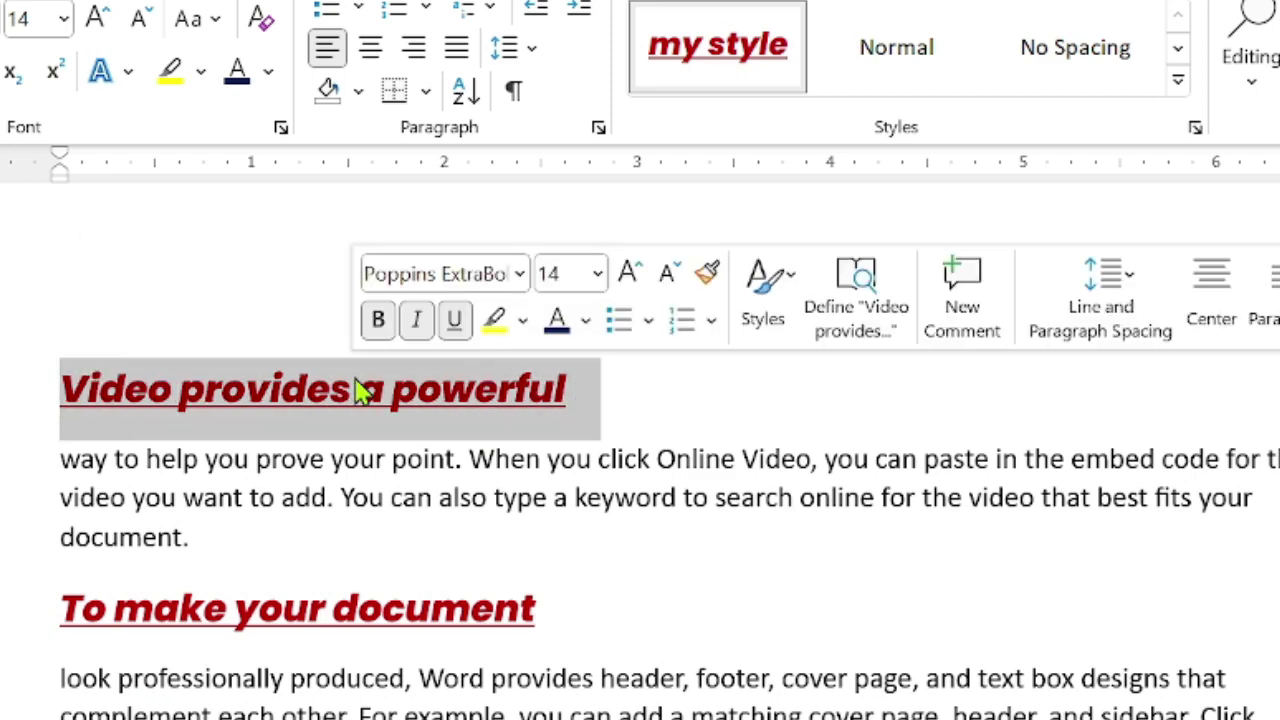
click(271, 70)
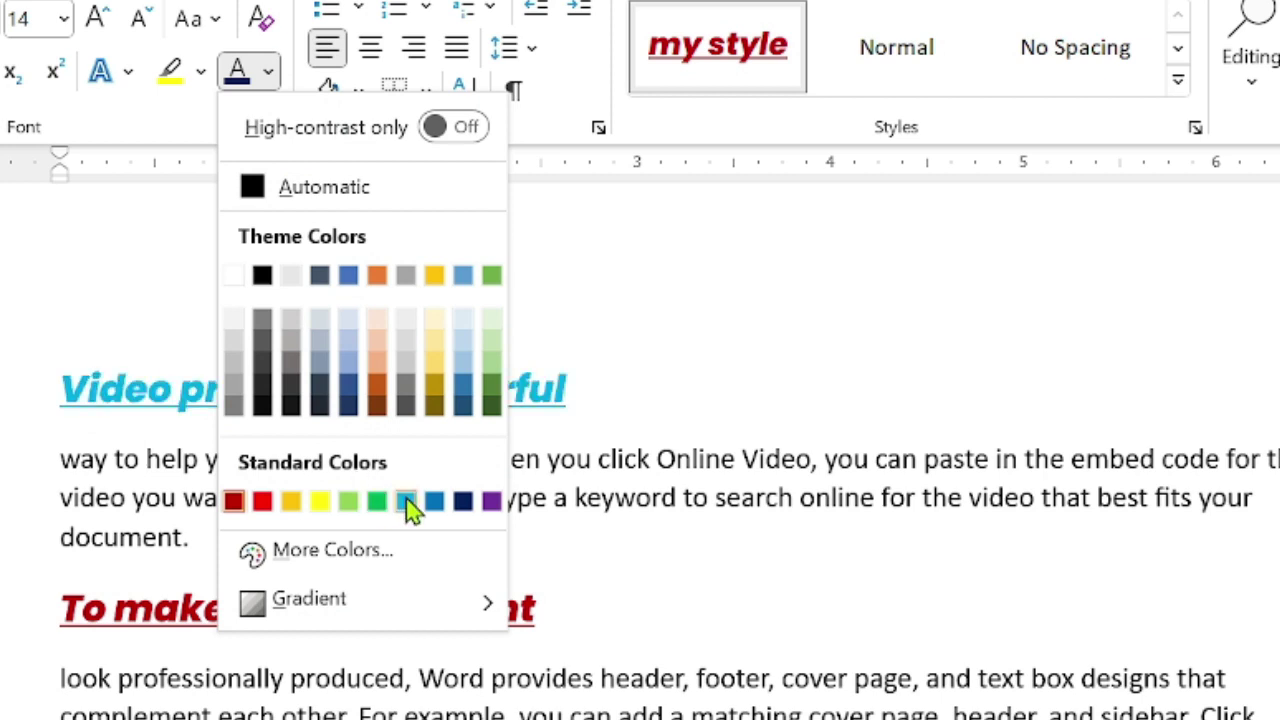
click(383, 498)
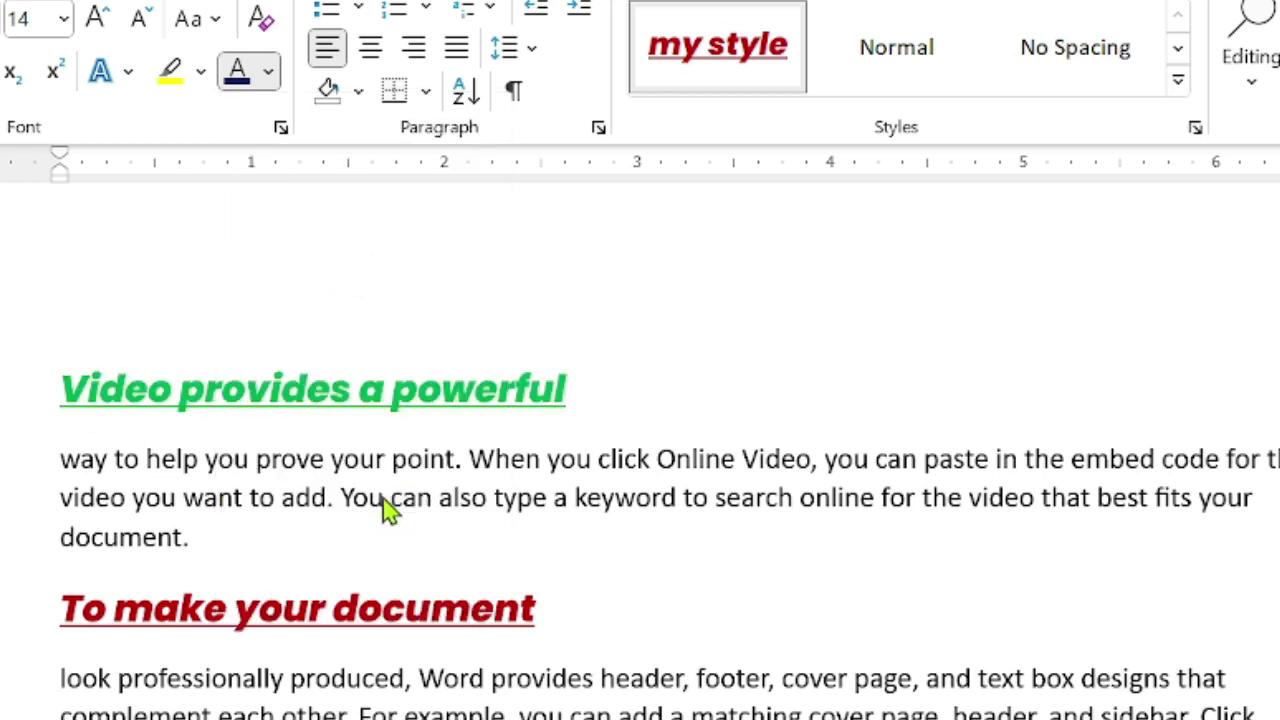
Step: Update my style to match the green heading, turning all its headings green
right_click(709, 40)
click(778, 62)
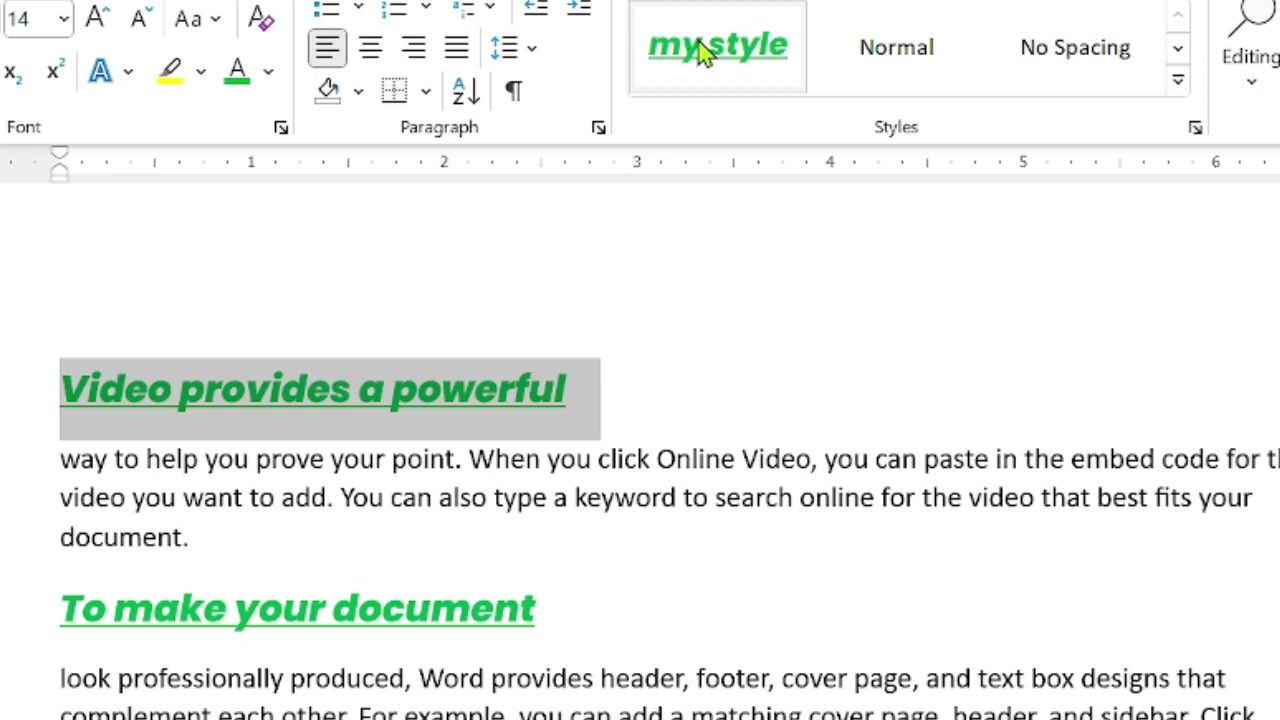
scroll(635, 312, down, 4)
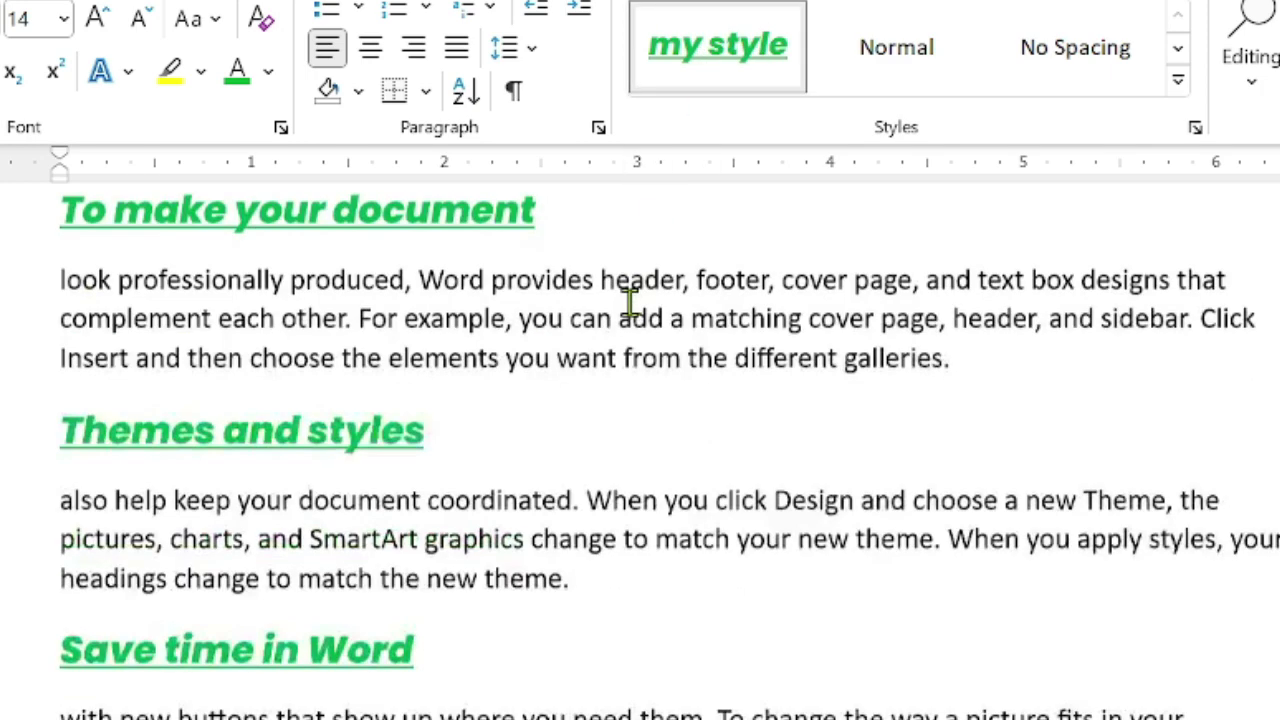
scroll(630, 305, up, 1)
scroll(634, 314, up, 4)
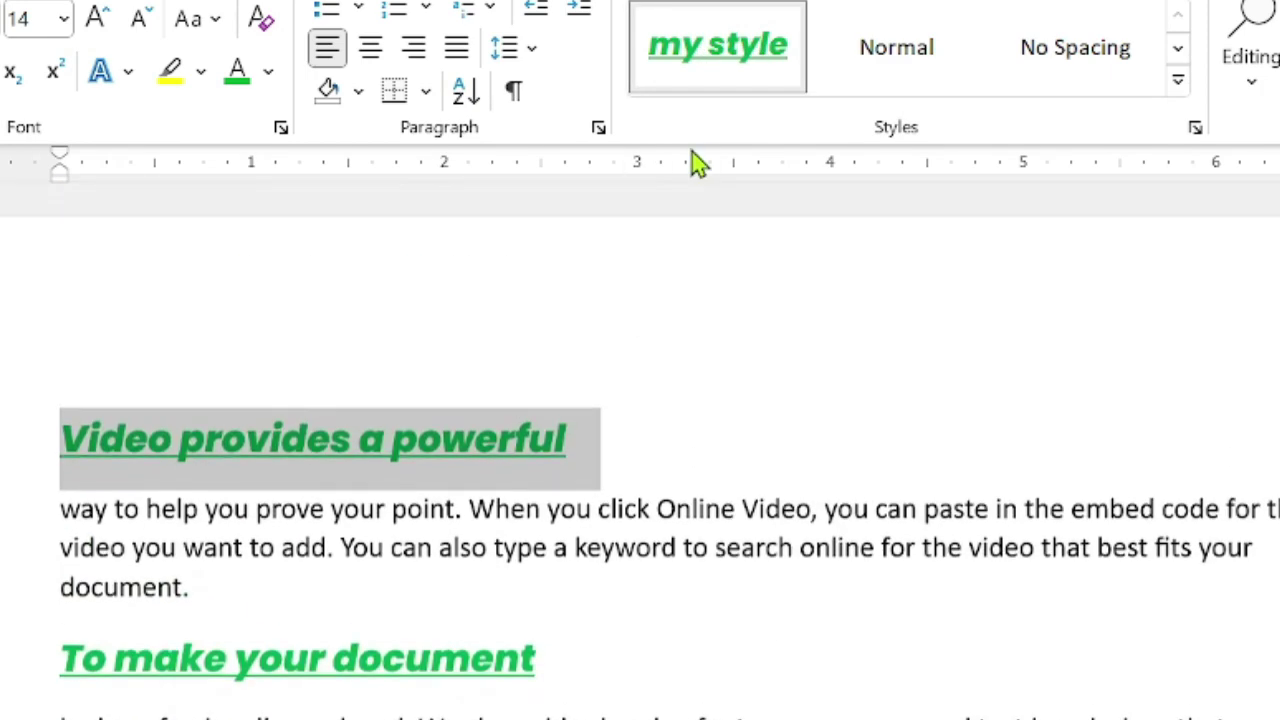
Step: Rename my style to 'style 1' and expand the full Styles gallery
right_click(718, 80)
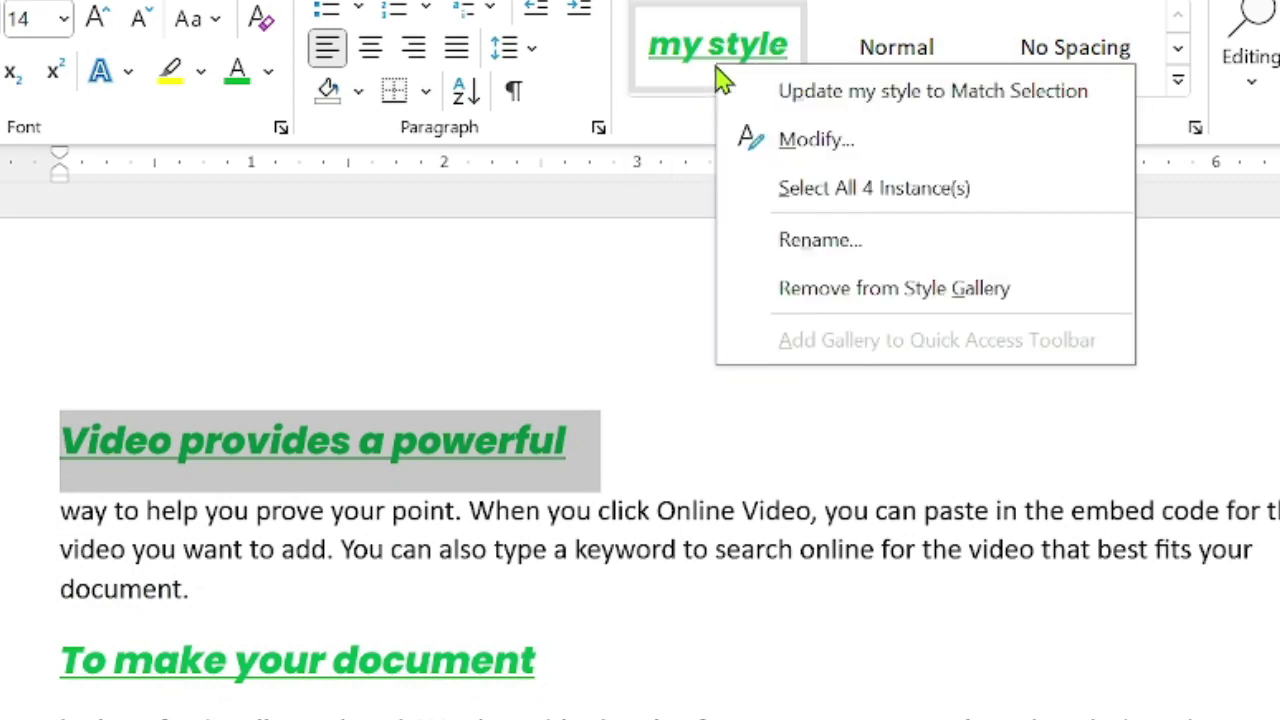
click(820, 241)
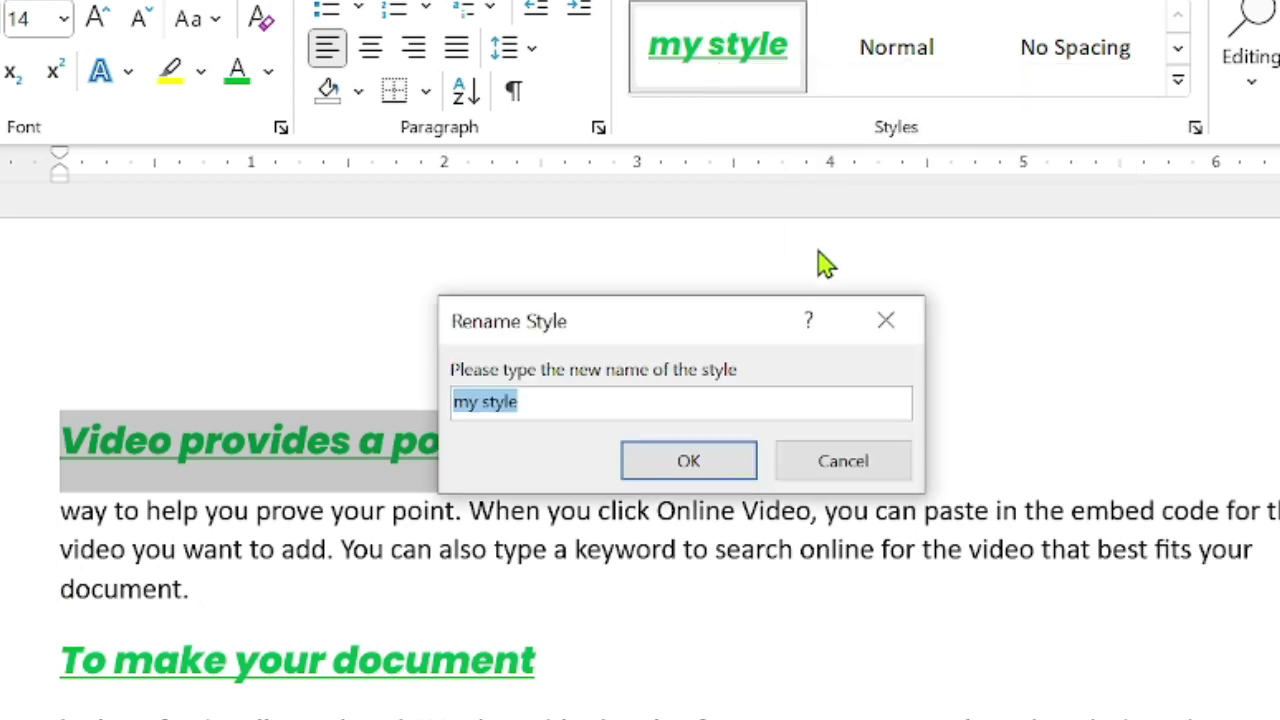
click(555, 398)
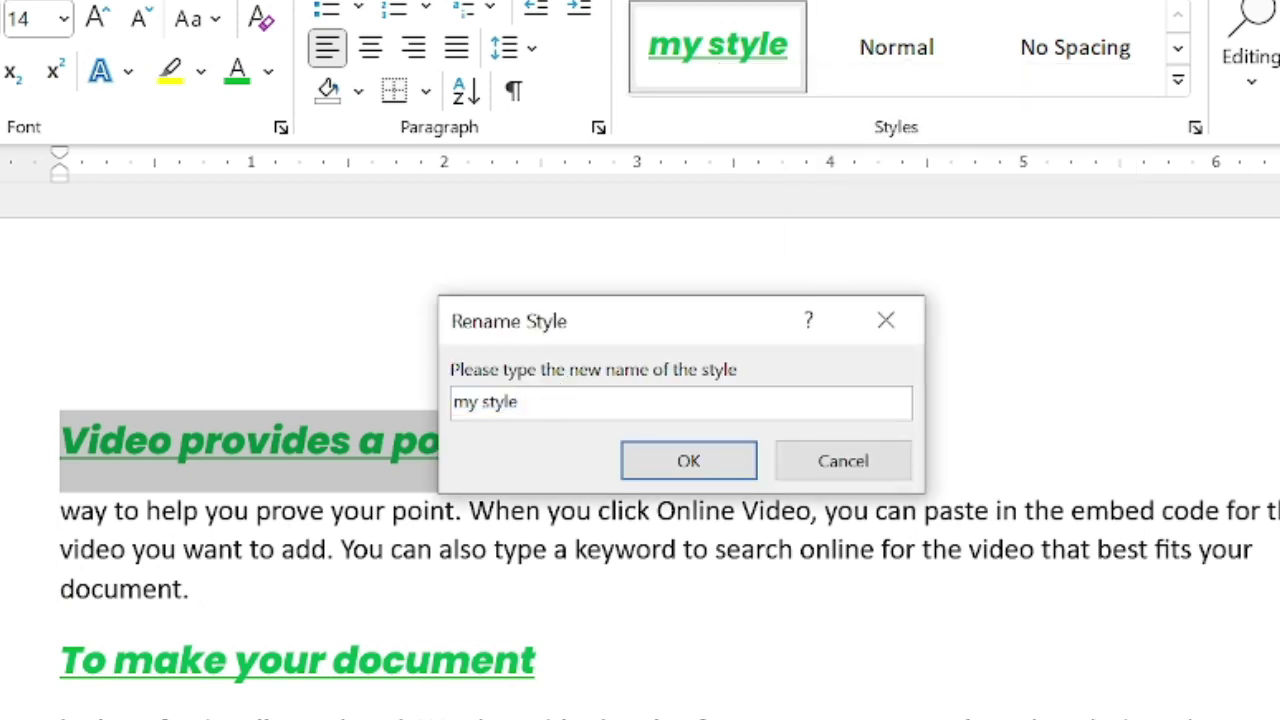
key(BackSpace)
key(BackSpace)
key(BackSpace)
key(Return)
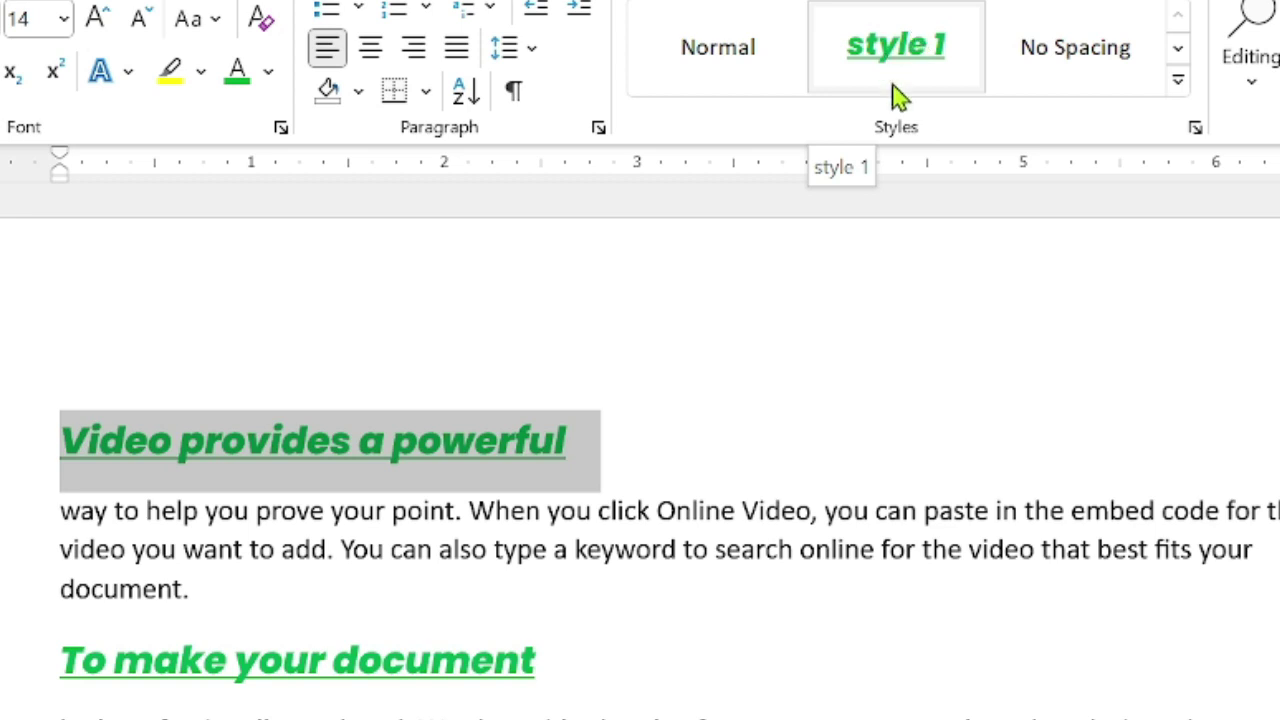
click(1179, 81)
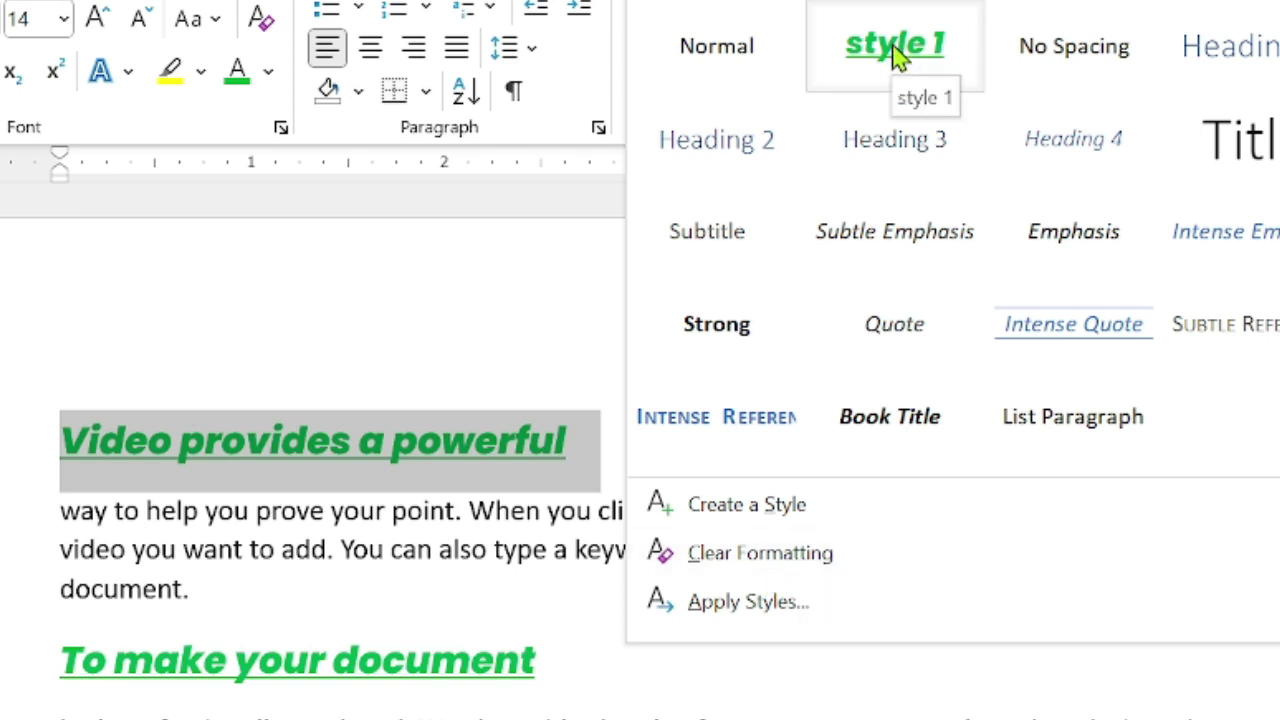
Step: Select all four style 1 headings and clear their formatting back to plain 11 pt text
right_click(897, 57)
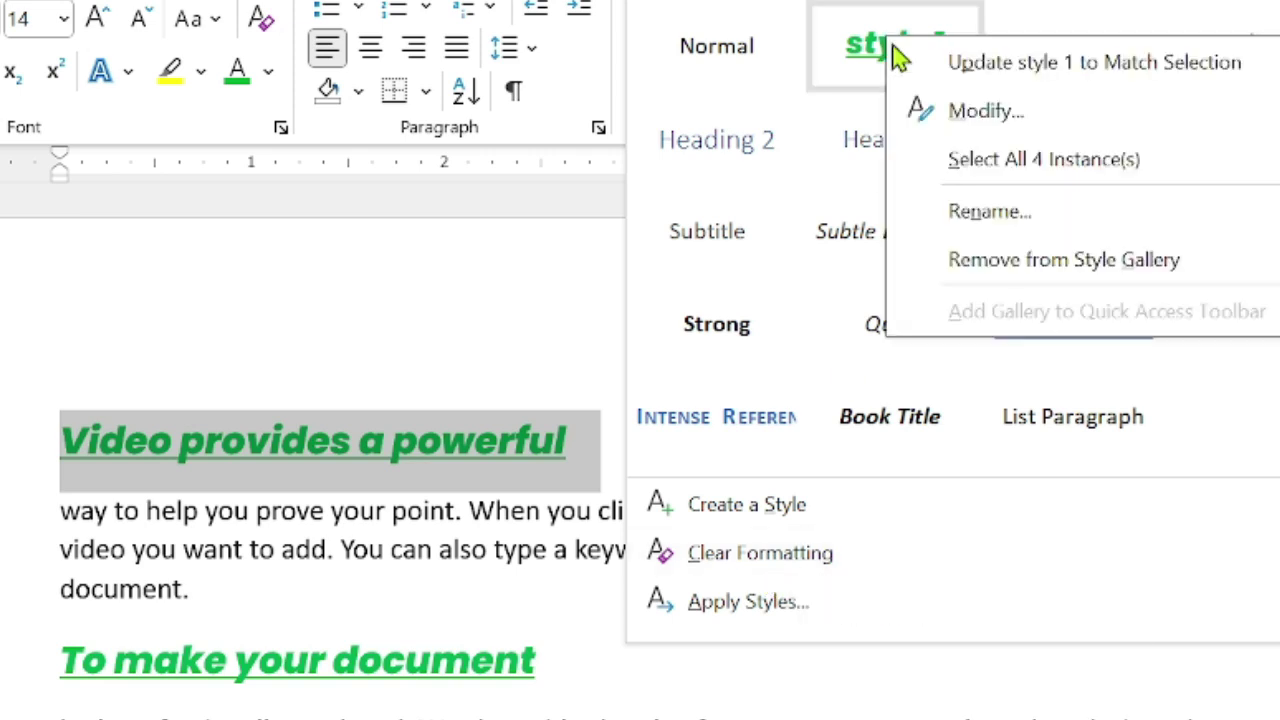
click(995, 168)
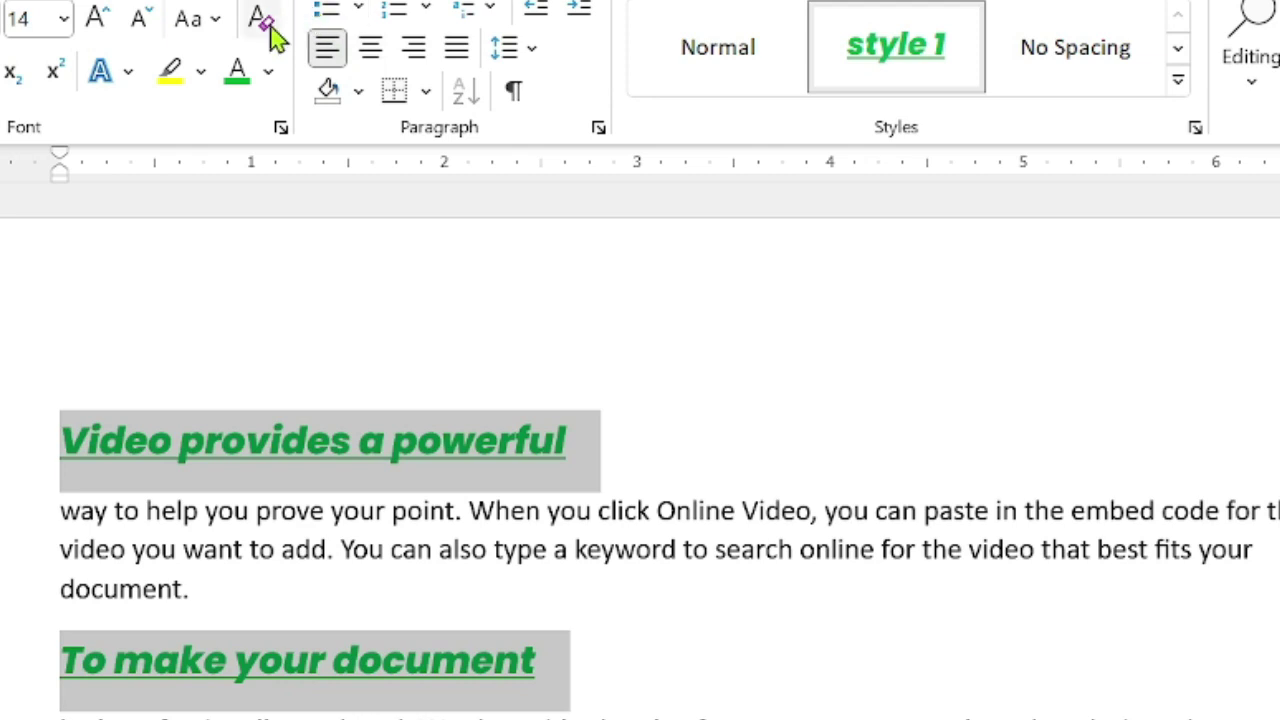
click(1179, 82)
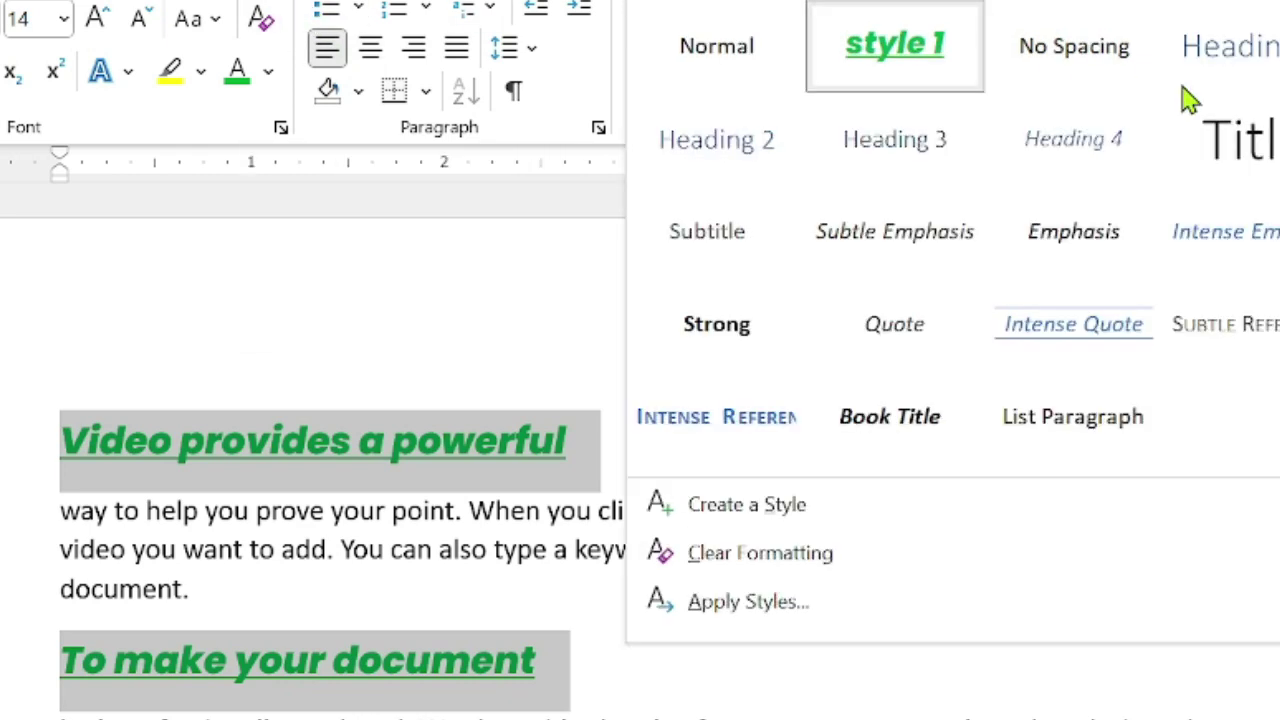
click(795, 568)
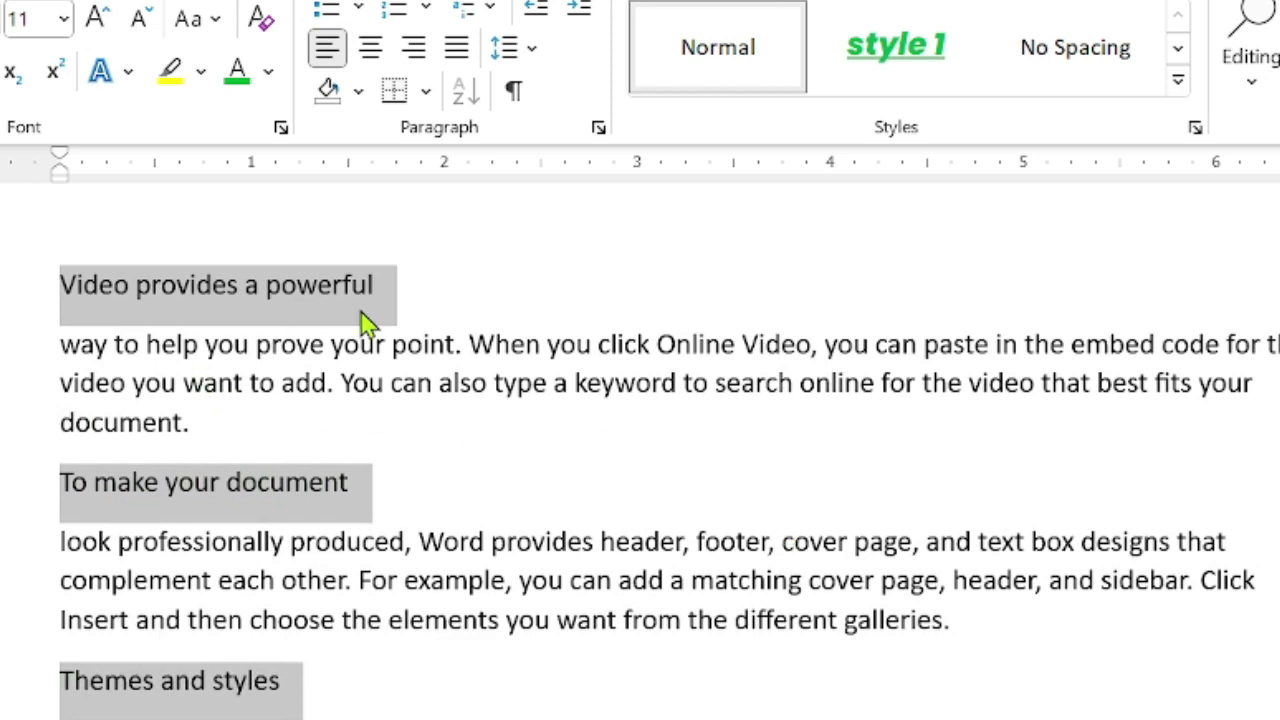
Step: Select the heading 'Video provides a powerful' and give it green colour and an orange outline effect
click(376, 290)
drag(333, 284, 63, 284)
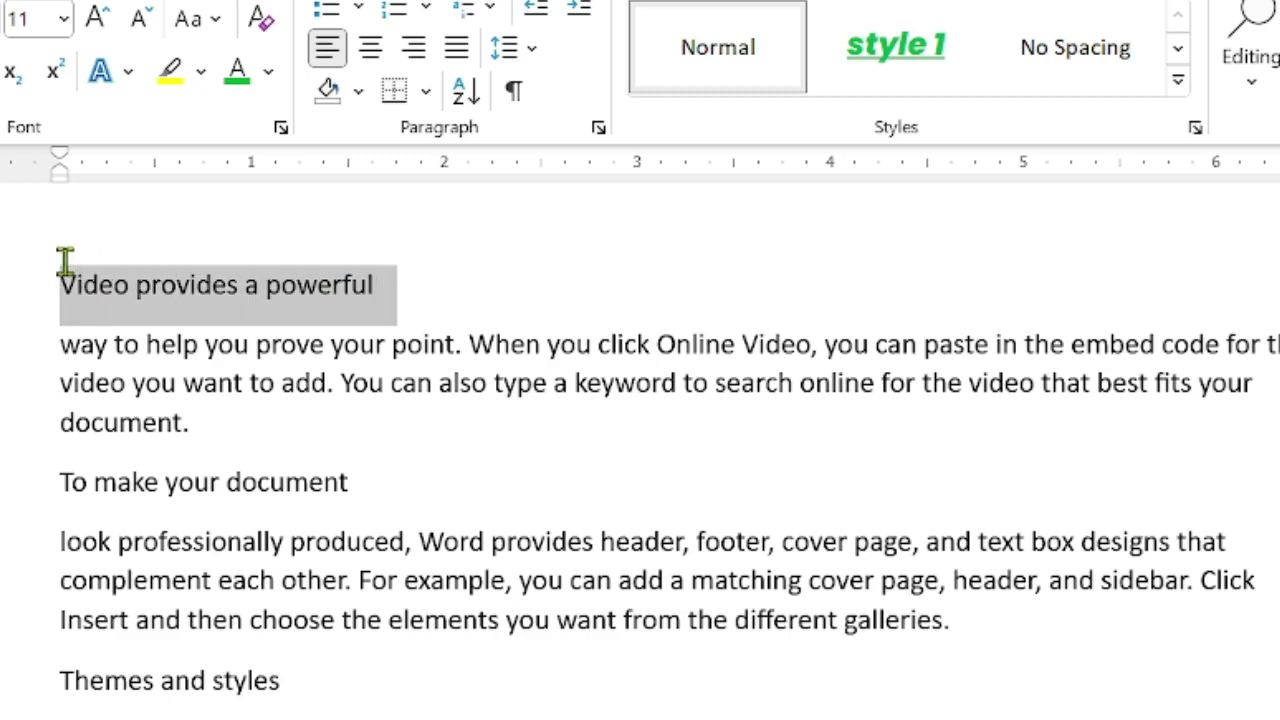
click(236, 72)
click(129, 71)
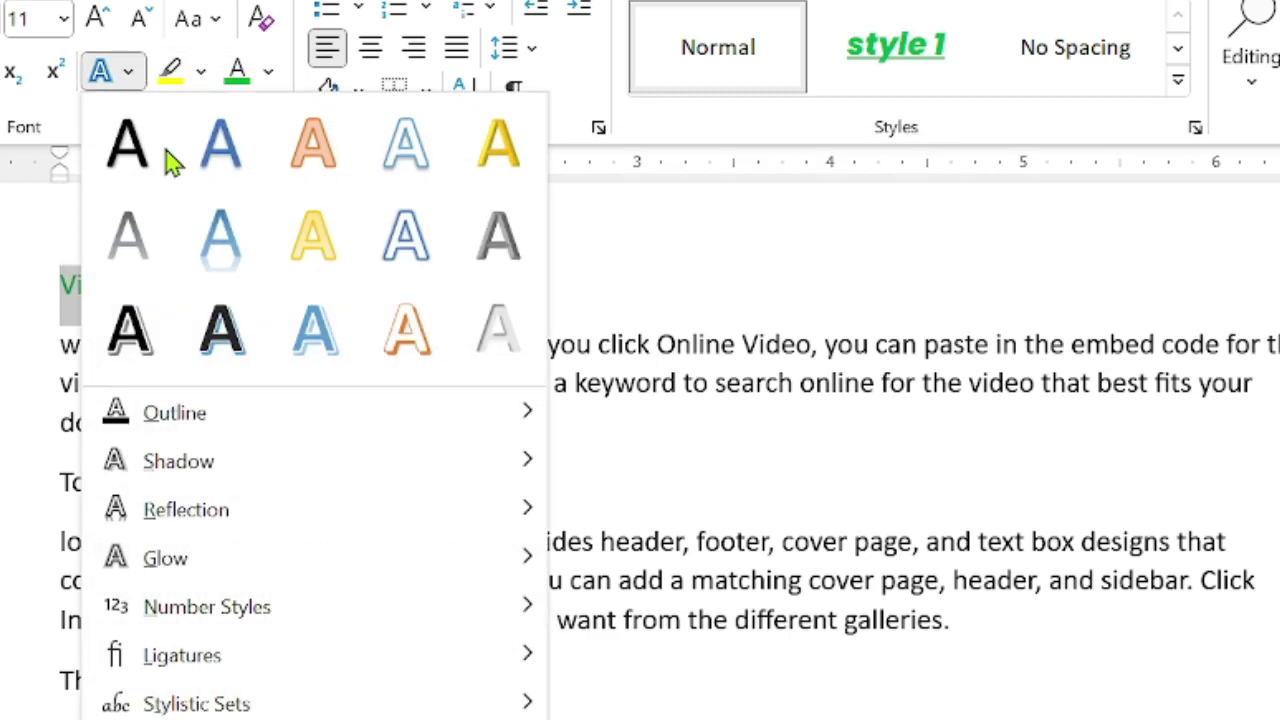
click(397, 333)
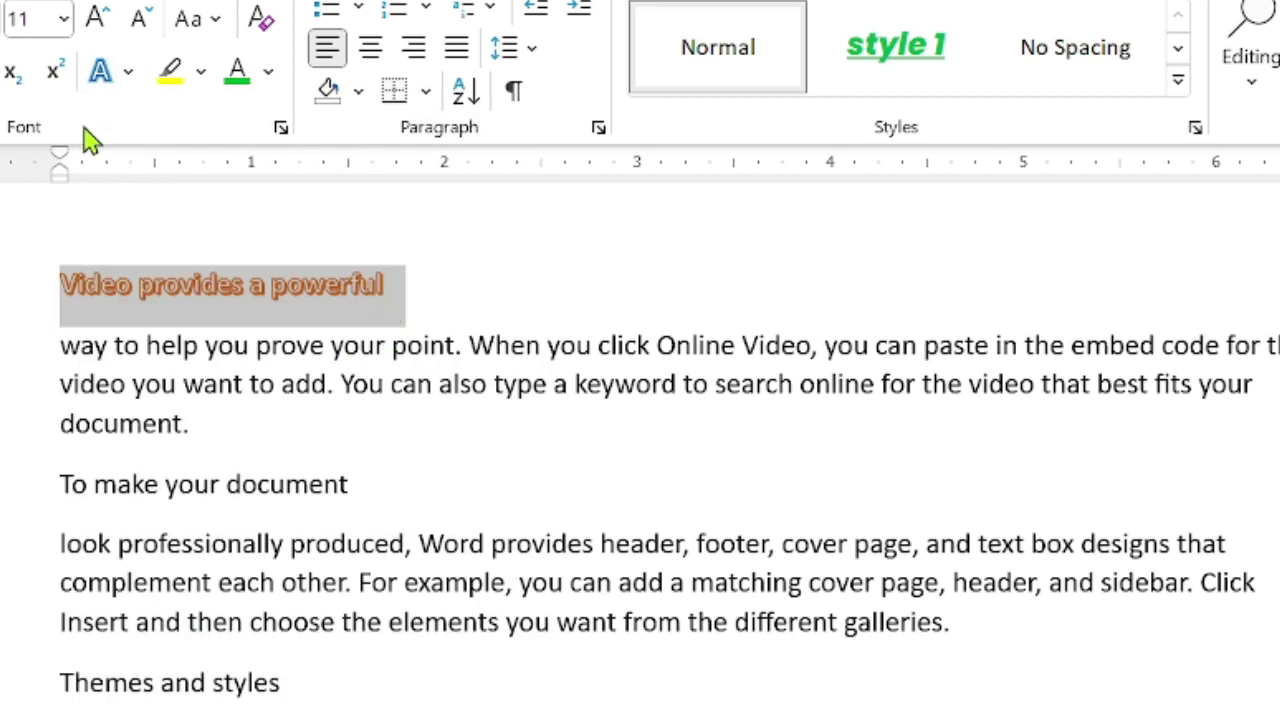
Step: Enlarge the 'Video provides a powerful' heading to 14 pt, underline it, and reselect it
click(100, 18)
click(100, 18)
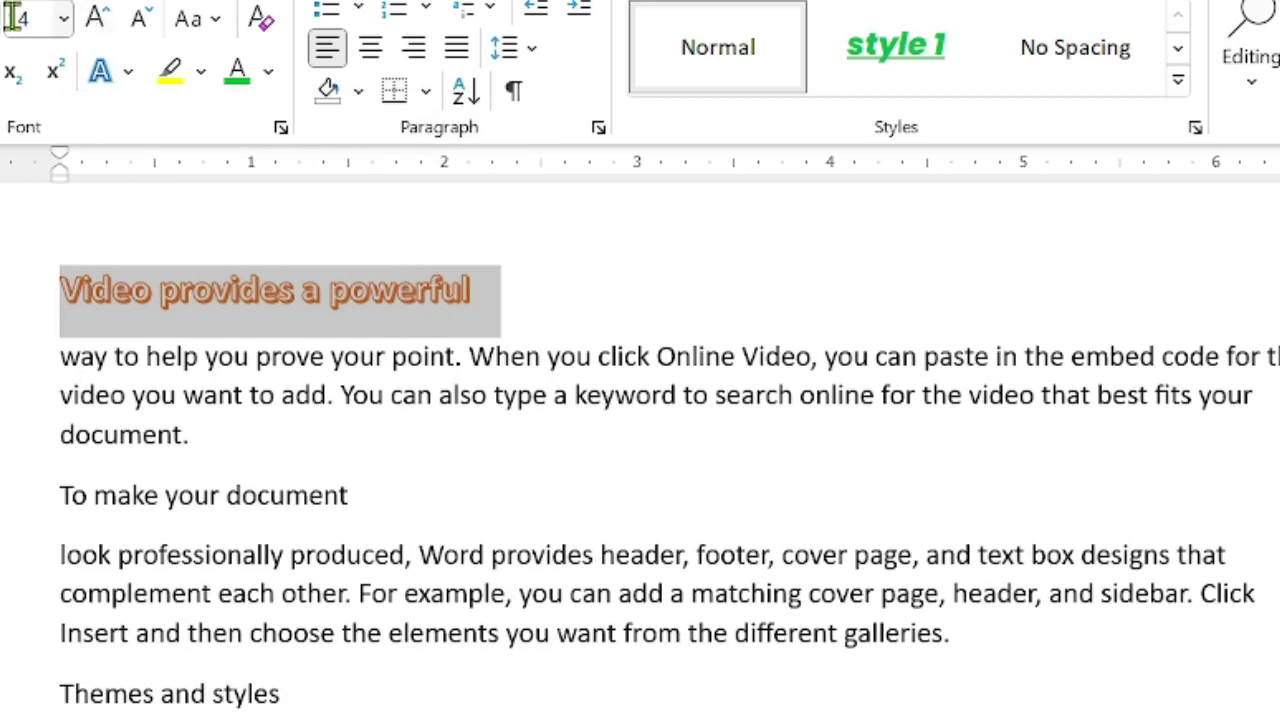
key(ctrl+u)
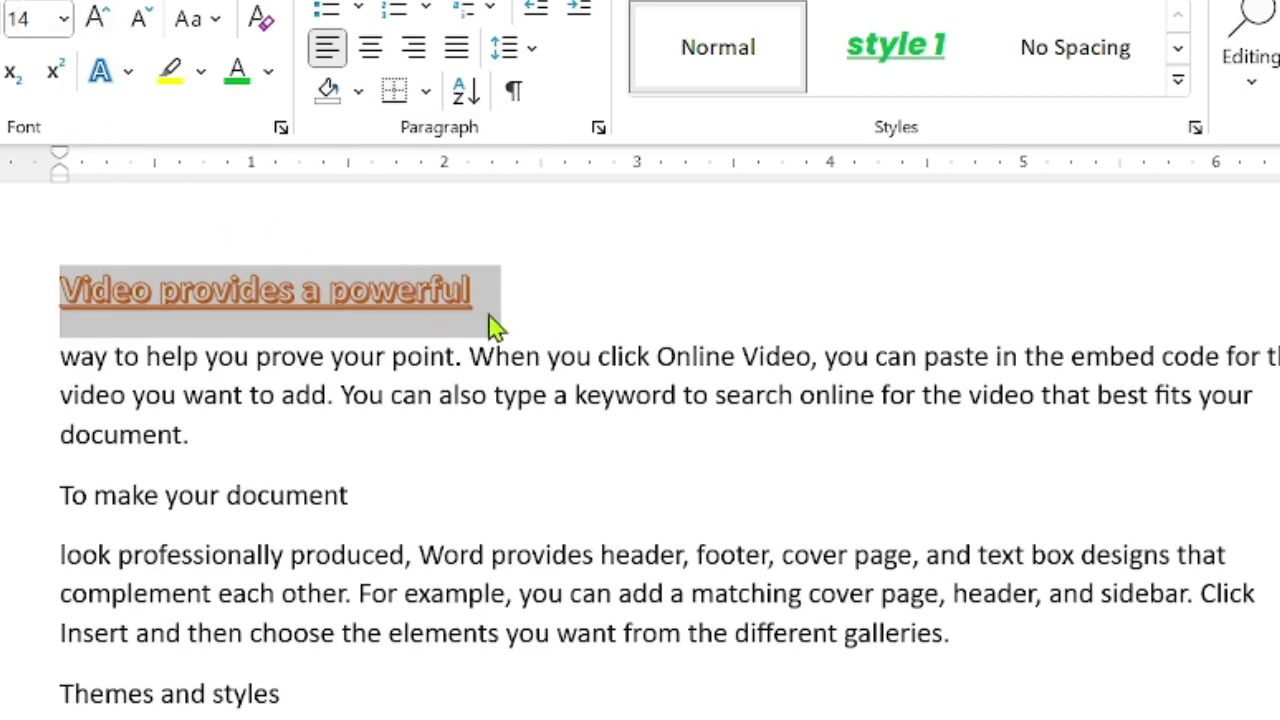
click(488, 323)
drag(478, 322, 75, 305)
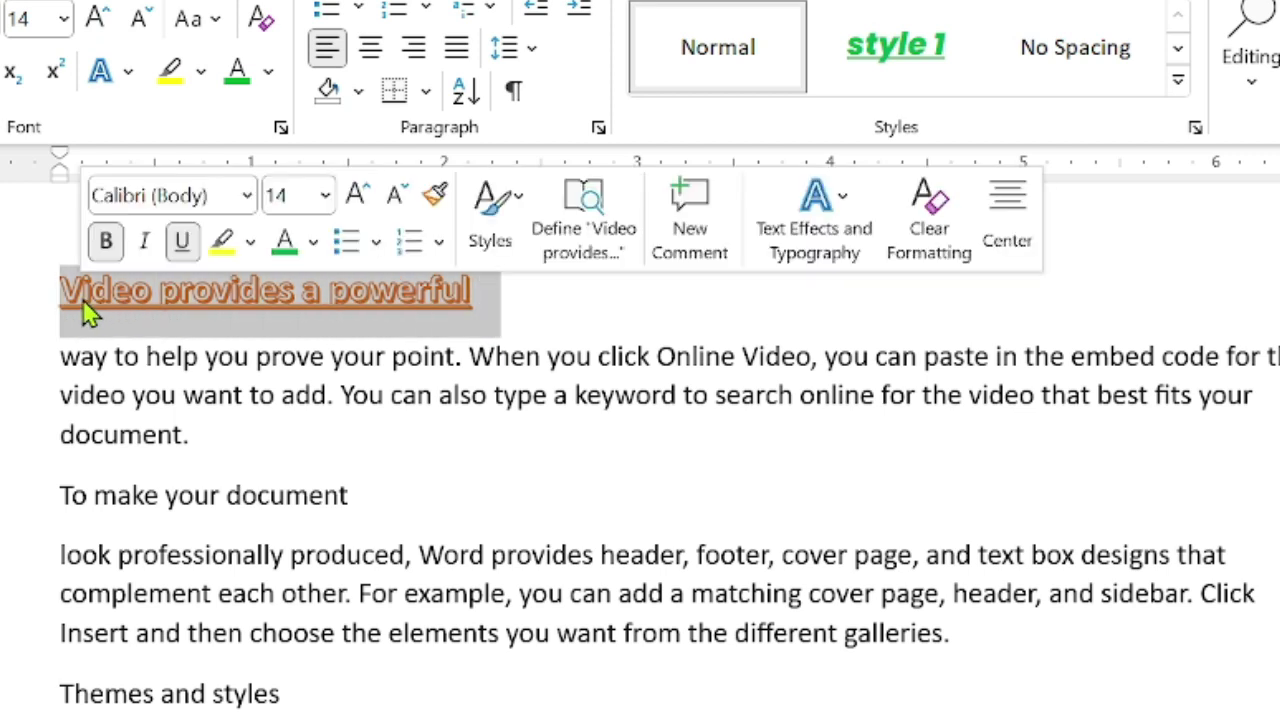
click(1180, 82)
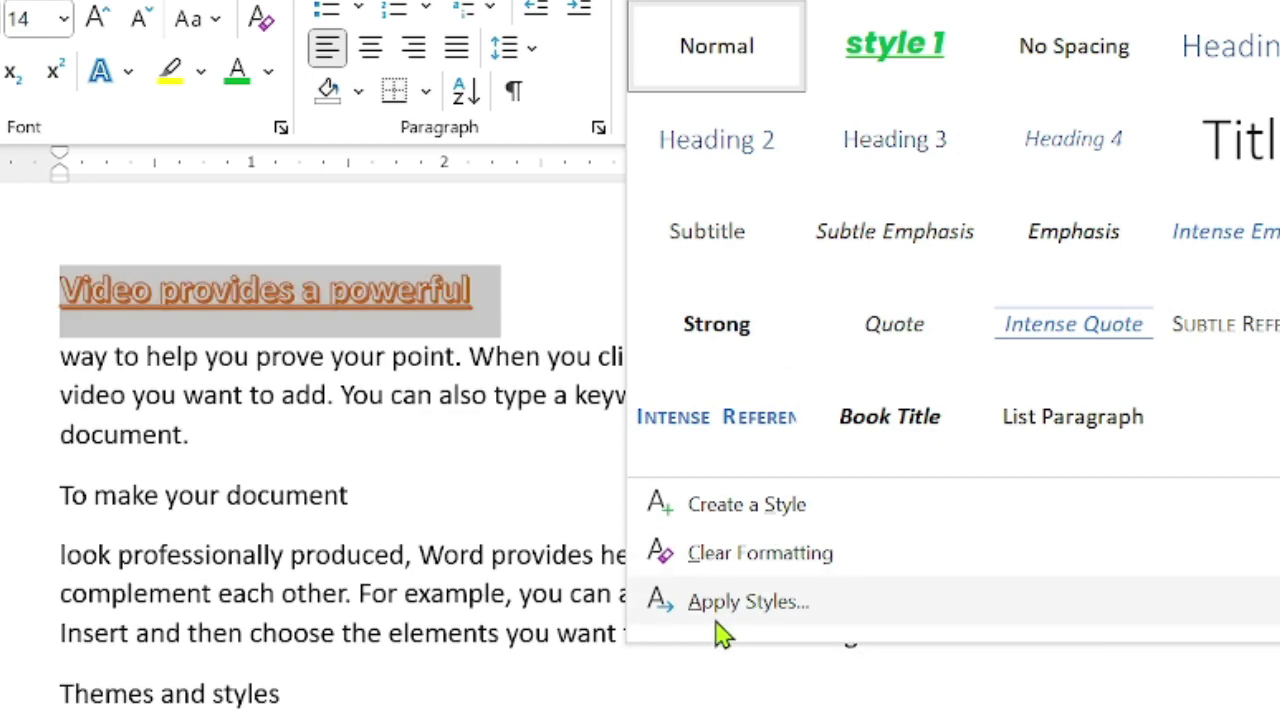
Step: Select the heading 'To make your document' and apply style 1 from the Apply Styles pane
click(719, 618)
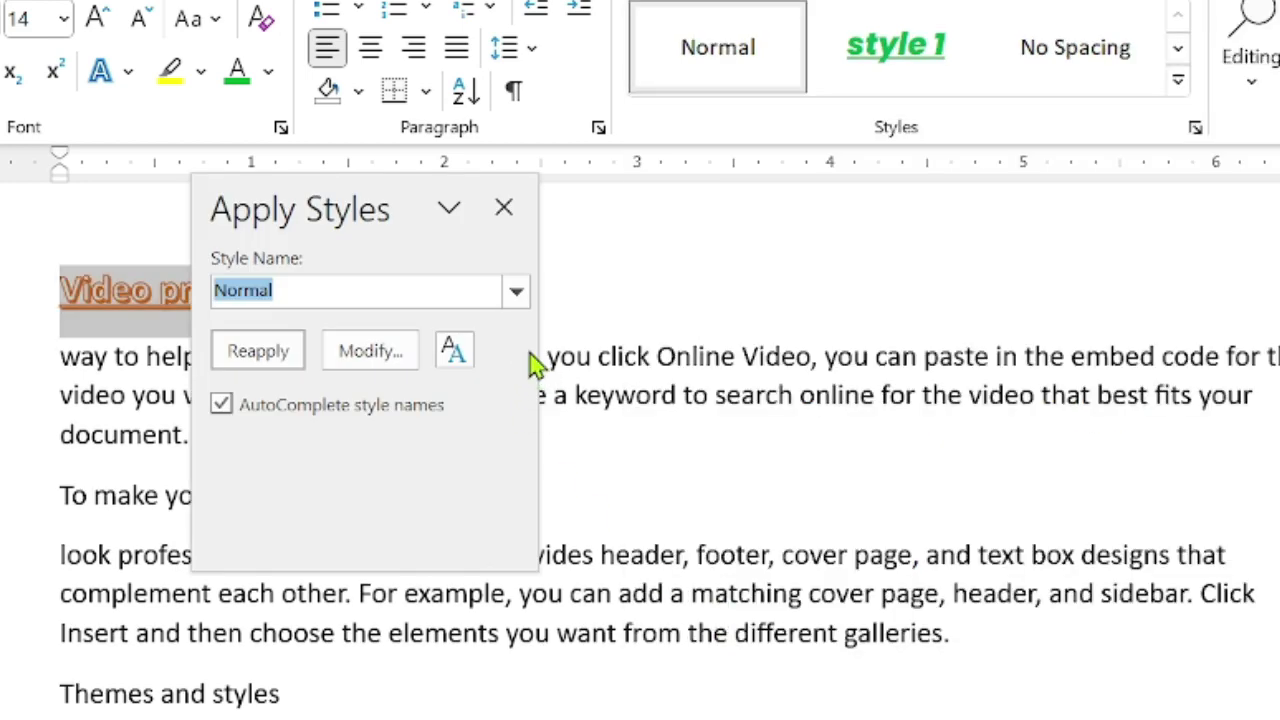
click(505, 207)
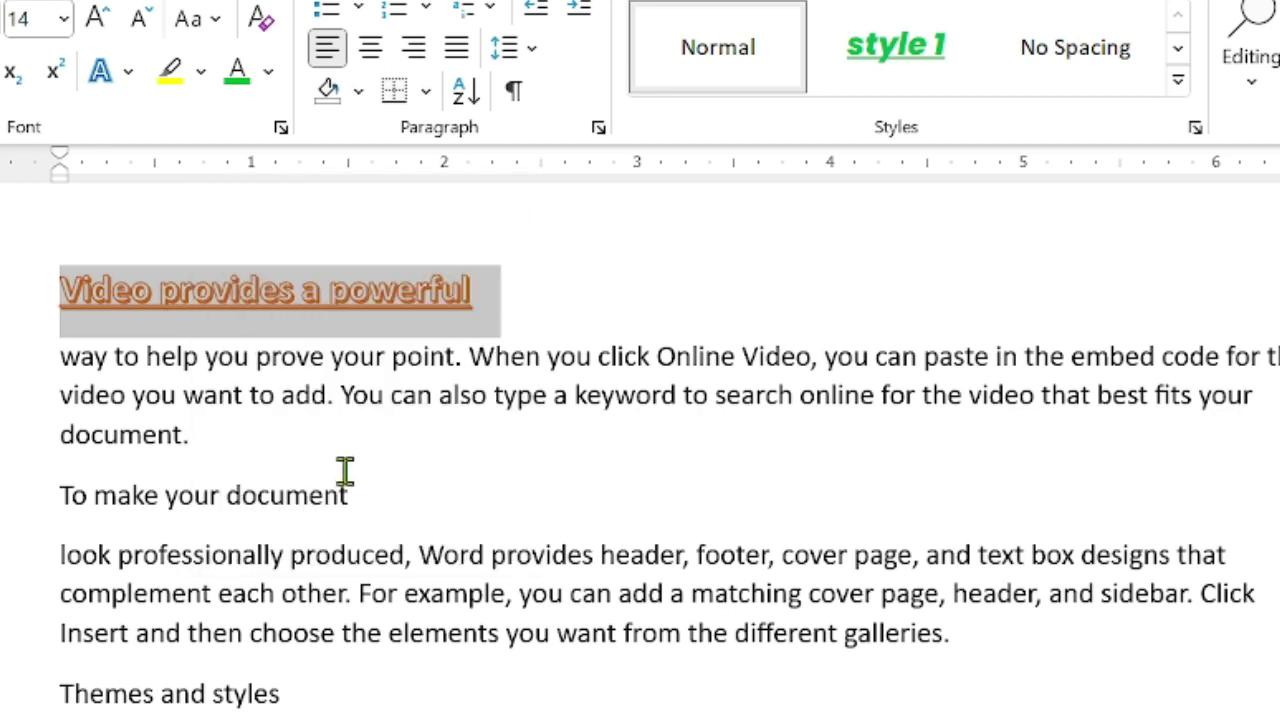
drag(368, 495, 62, 495)
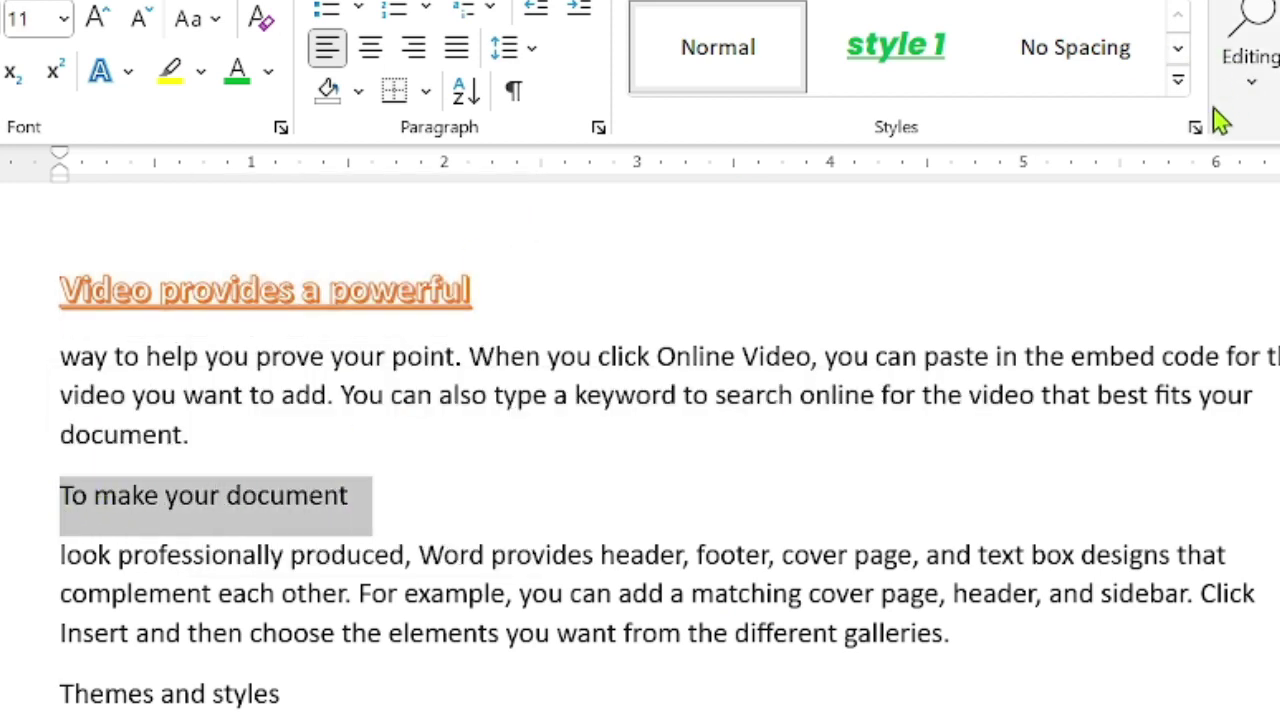
click(1180, 84)
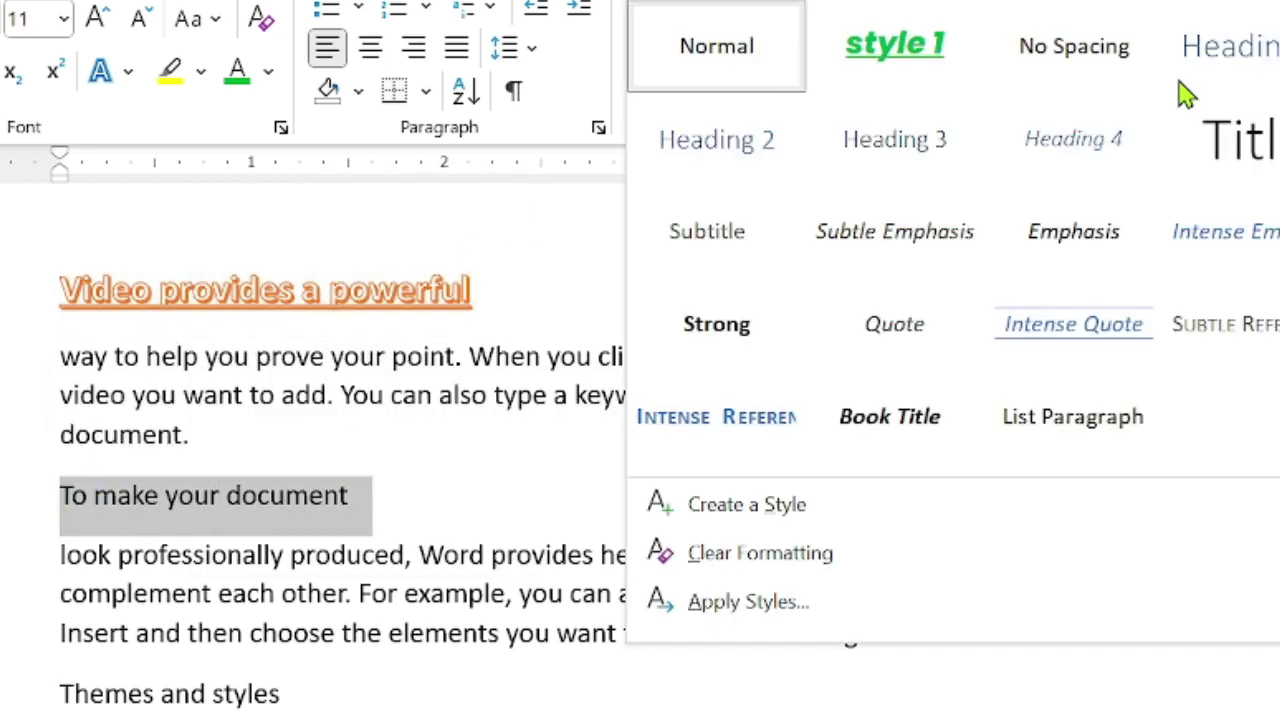
click(724, 603)
click(516, 295)
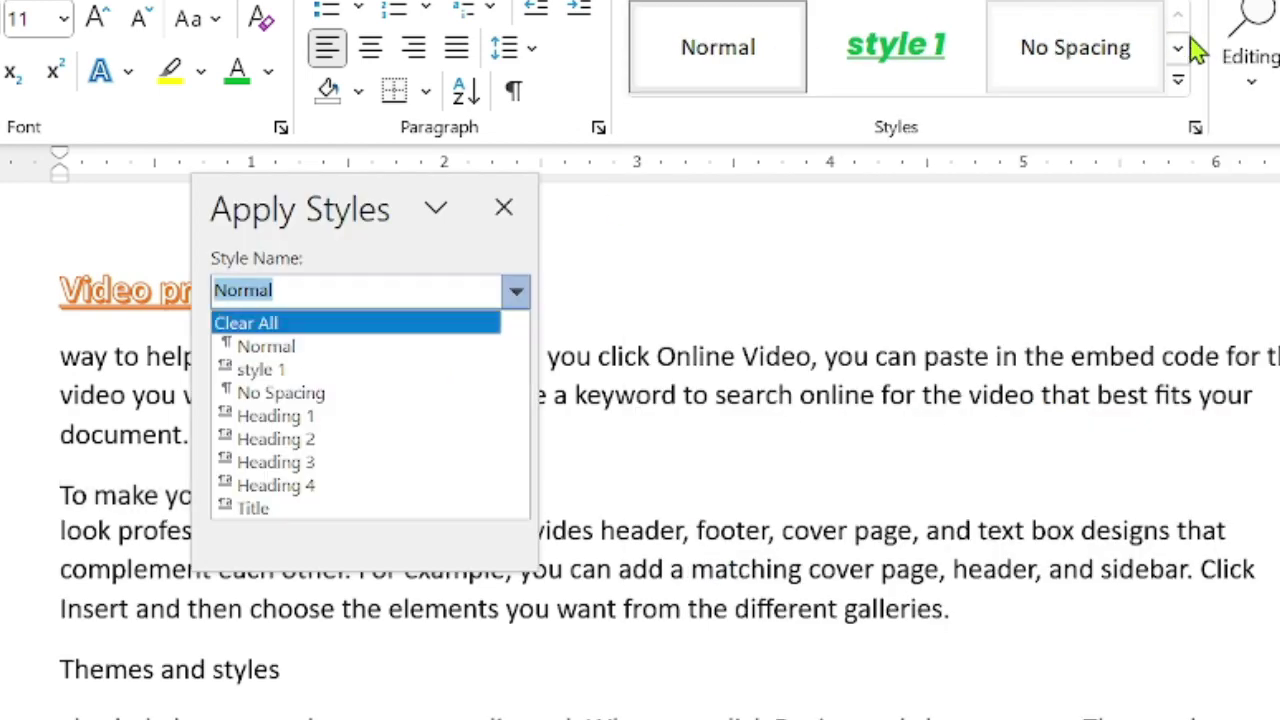
click(1179, 49)
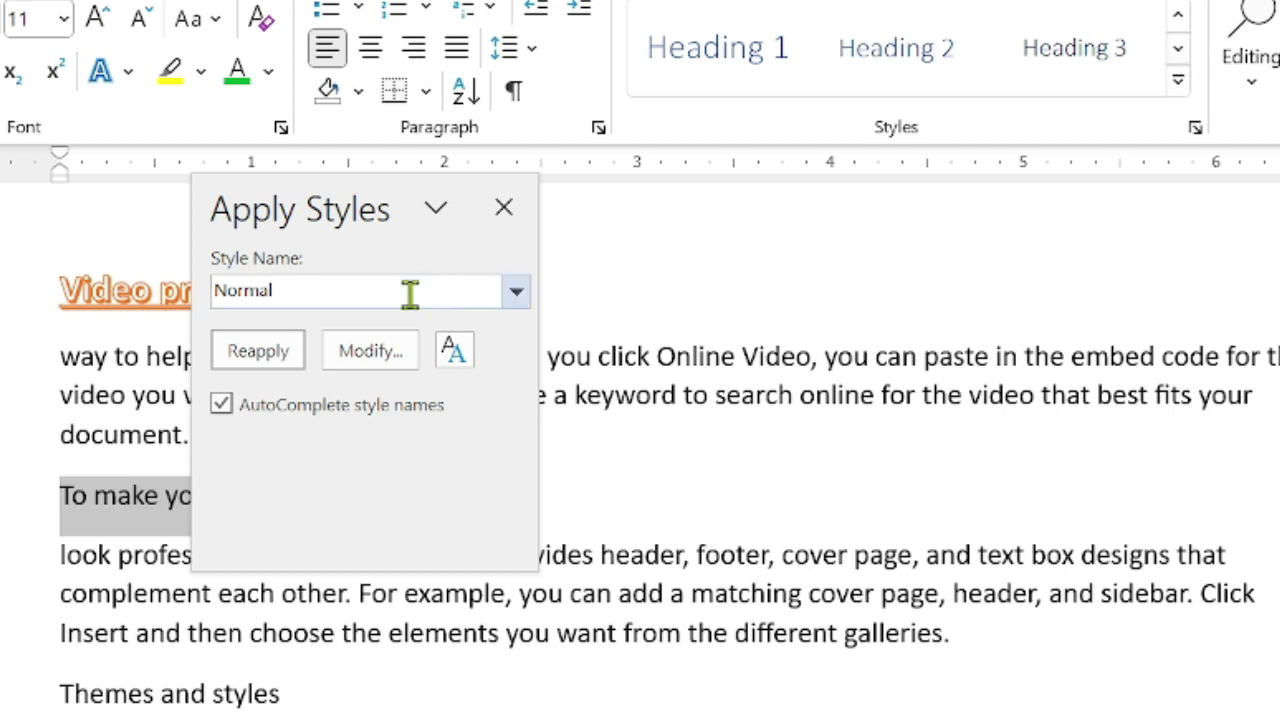
click(518, 291)
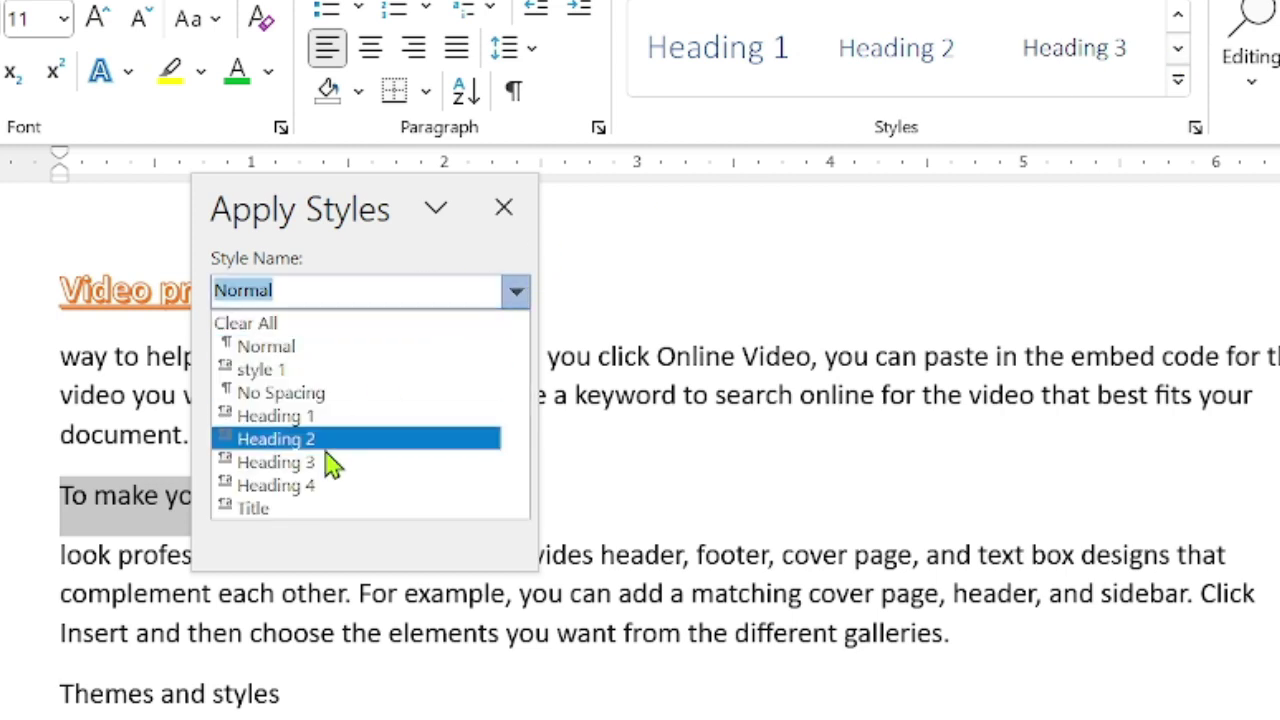
click(305, 370)
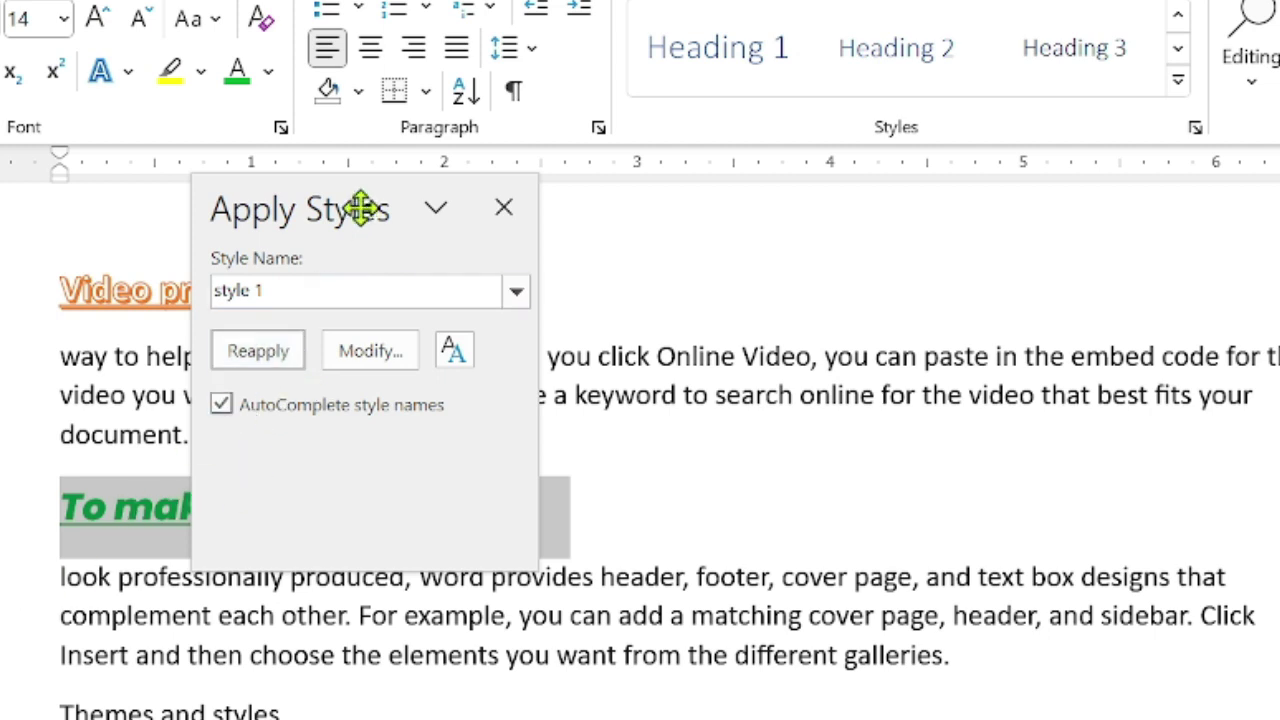
Step: Move the Apply Styles pane off the text and apply Heading 3 to 'To make your document'
drag(361, 208, 845, 208)
click(919, 209)
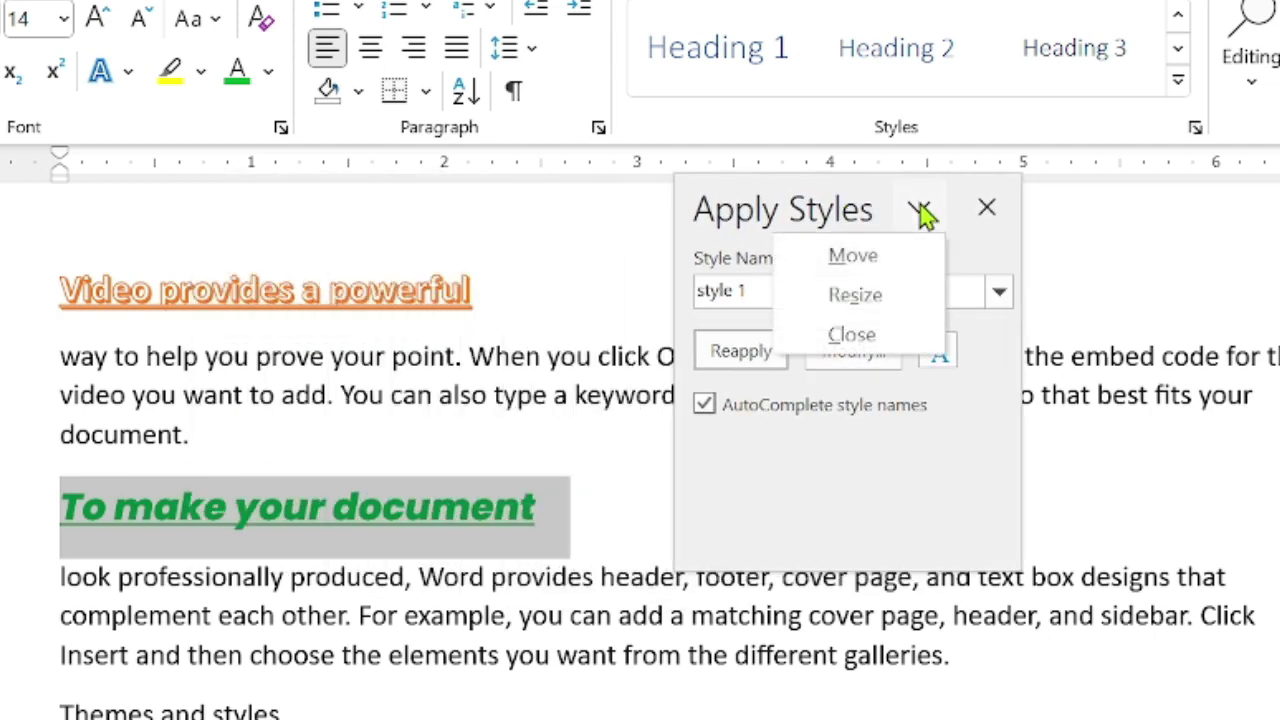
click(922, 212)
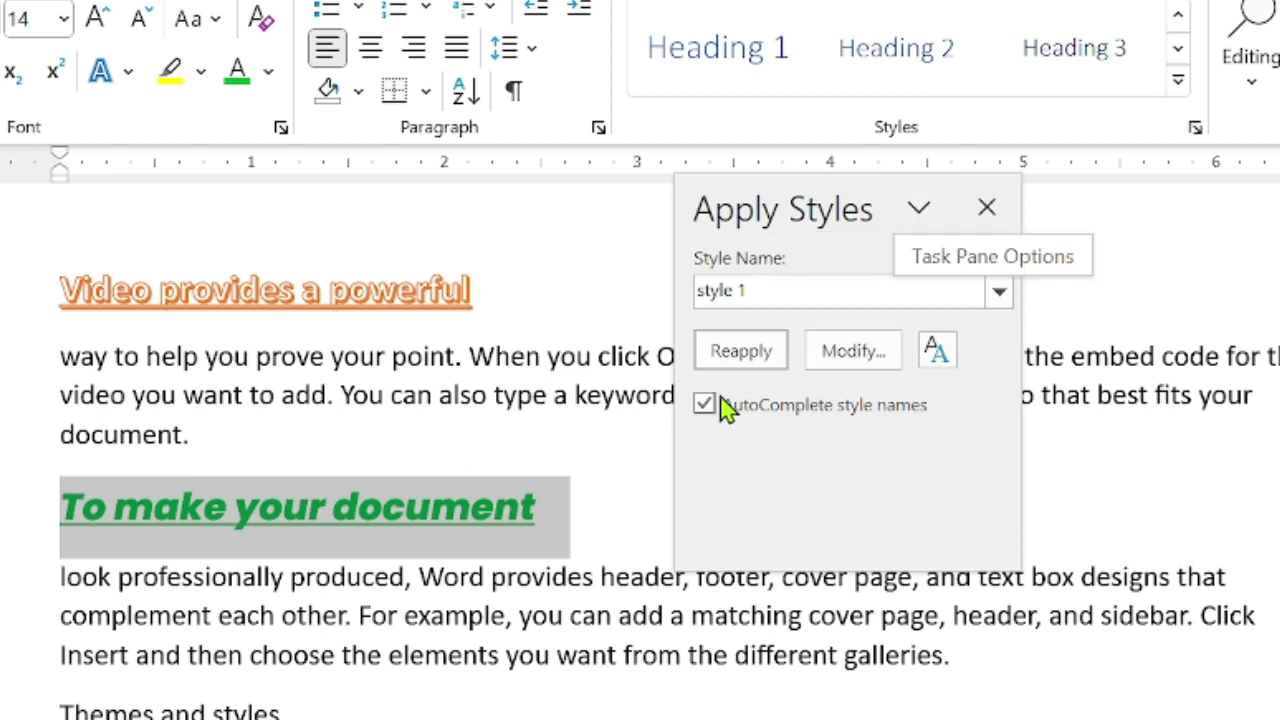
click(999, 294)
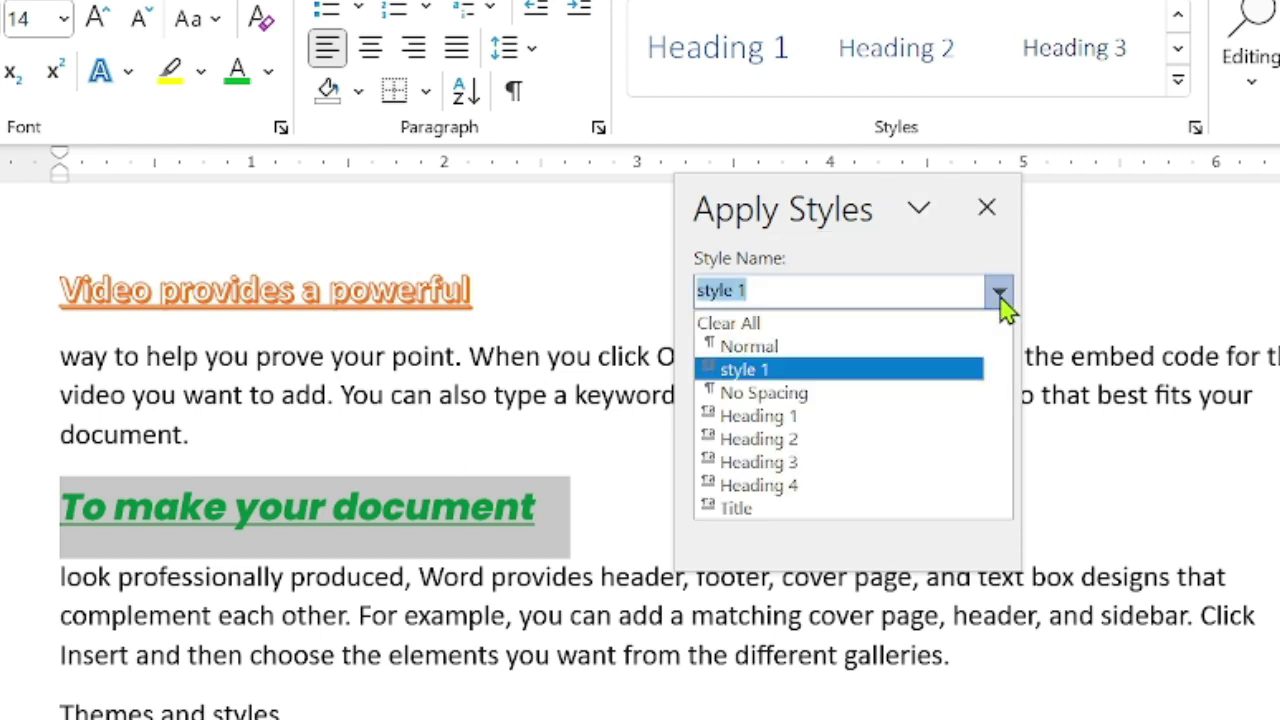
click(814, 464)
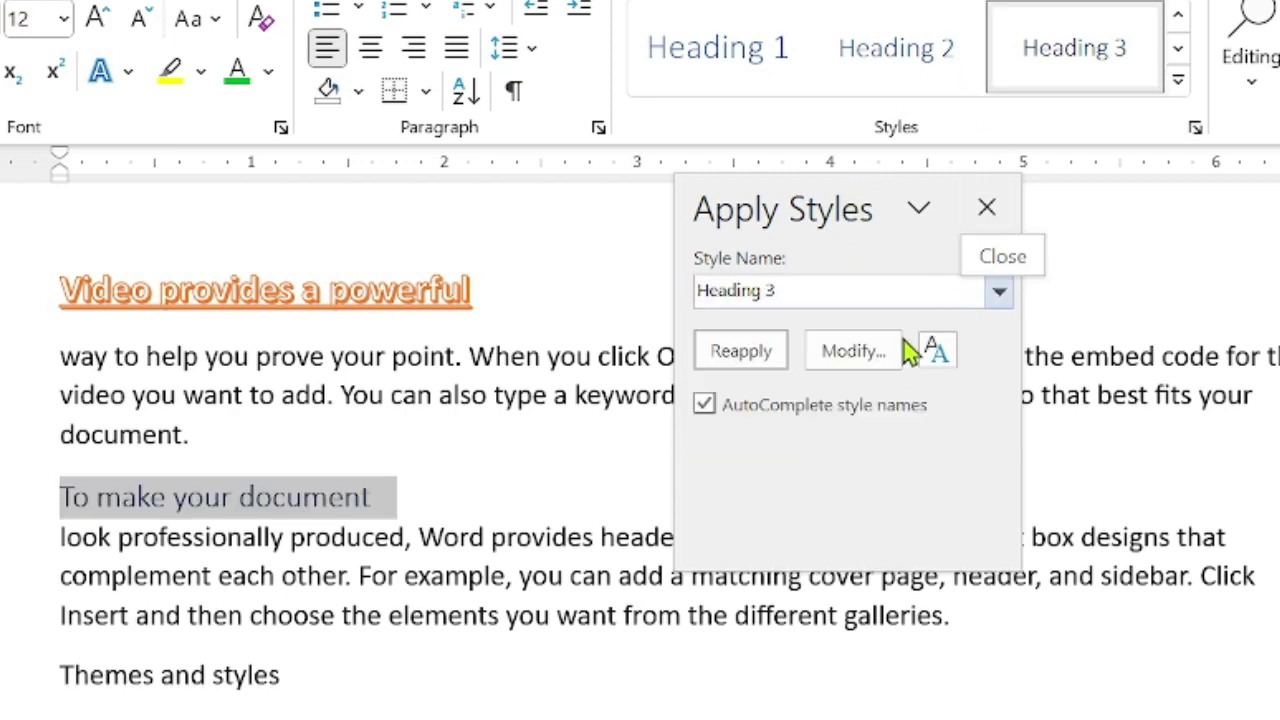
Step: Modify Heading 3 to green, Poppins ExtraBold, 20 pt and confirm the changes
click(866, 350)
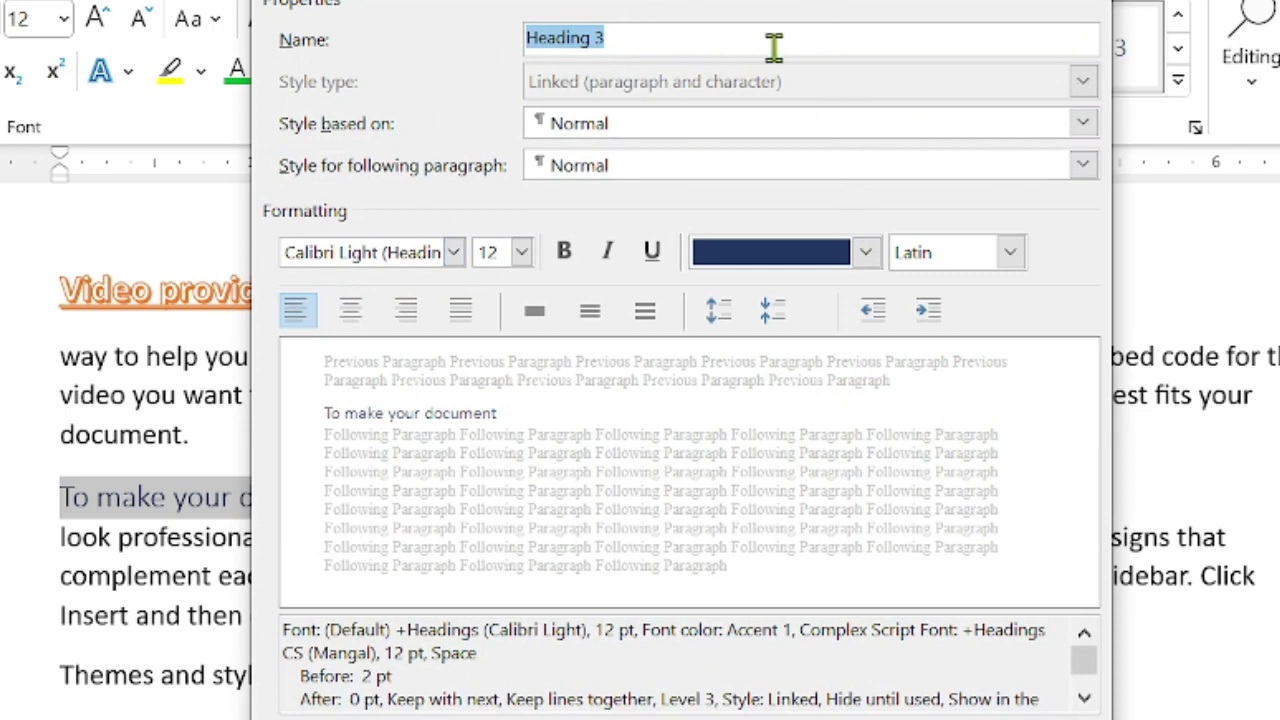
drag(602, 2, 1040, 178)
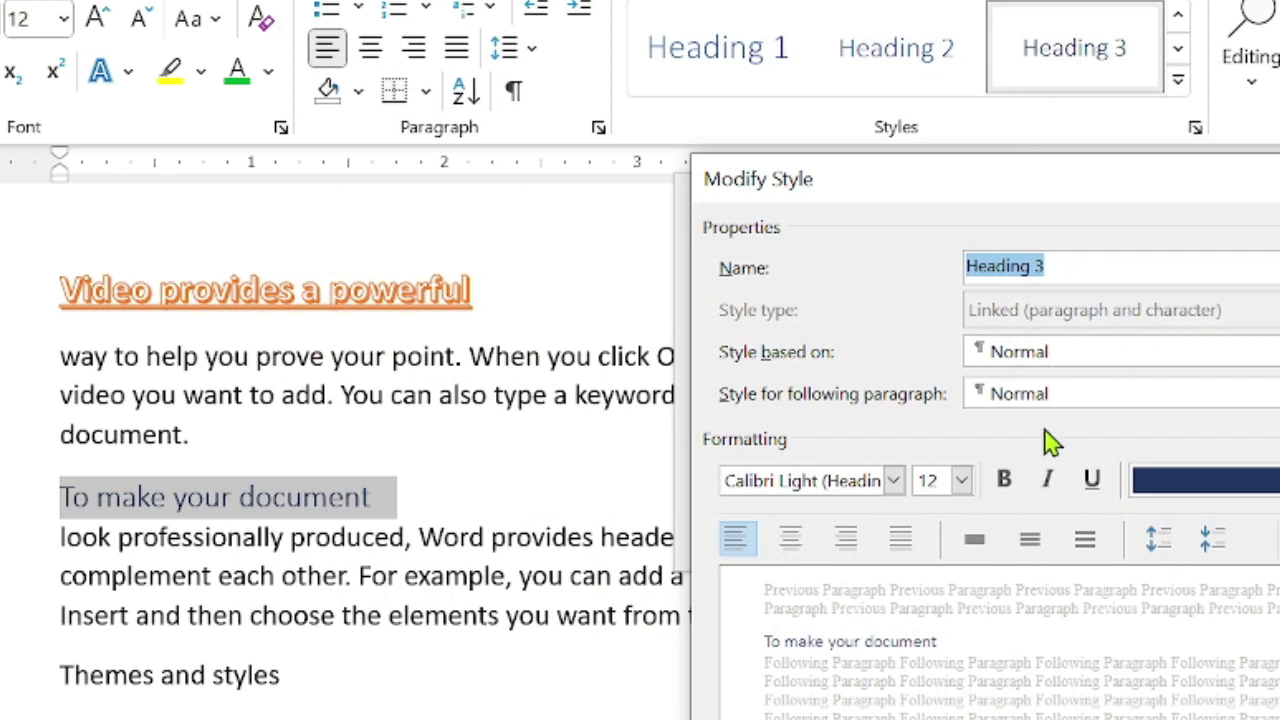
click(1262, 485)
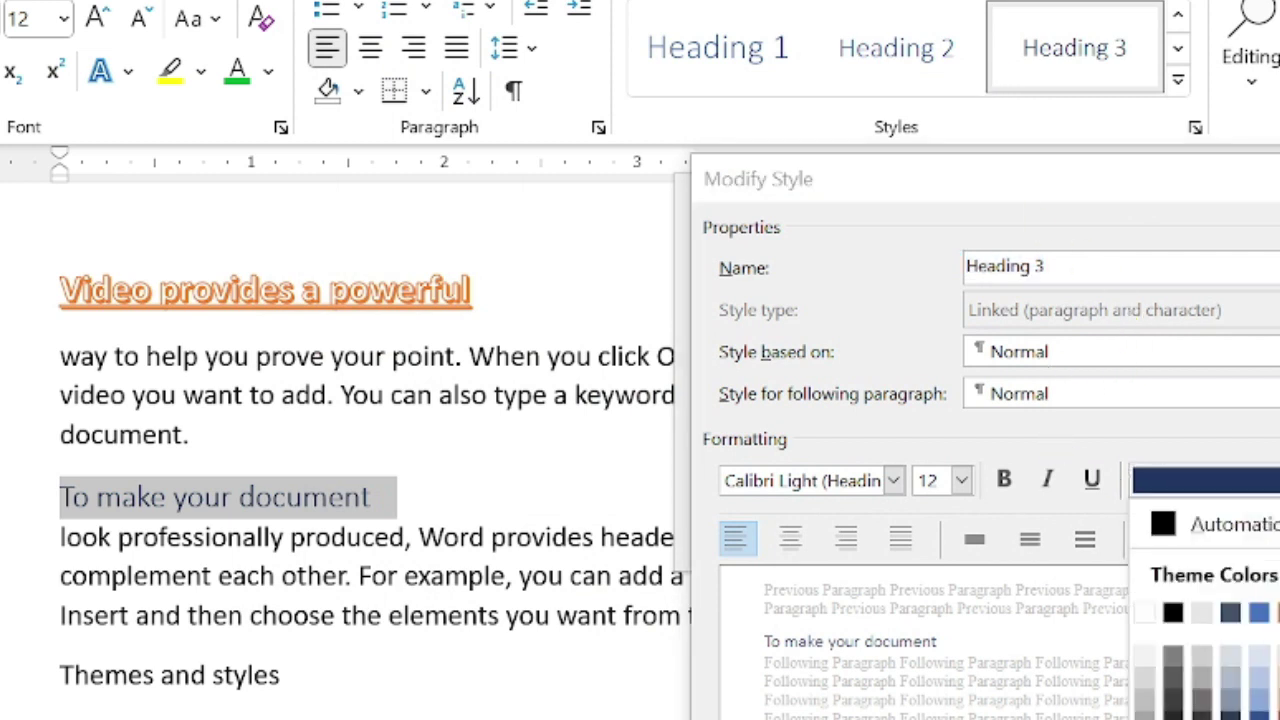
click(1270, 710)
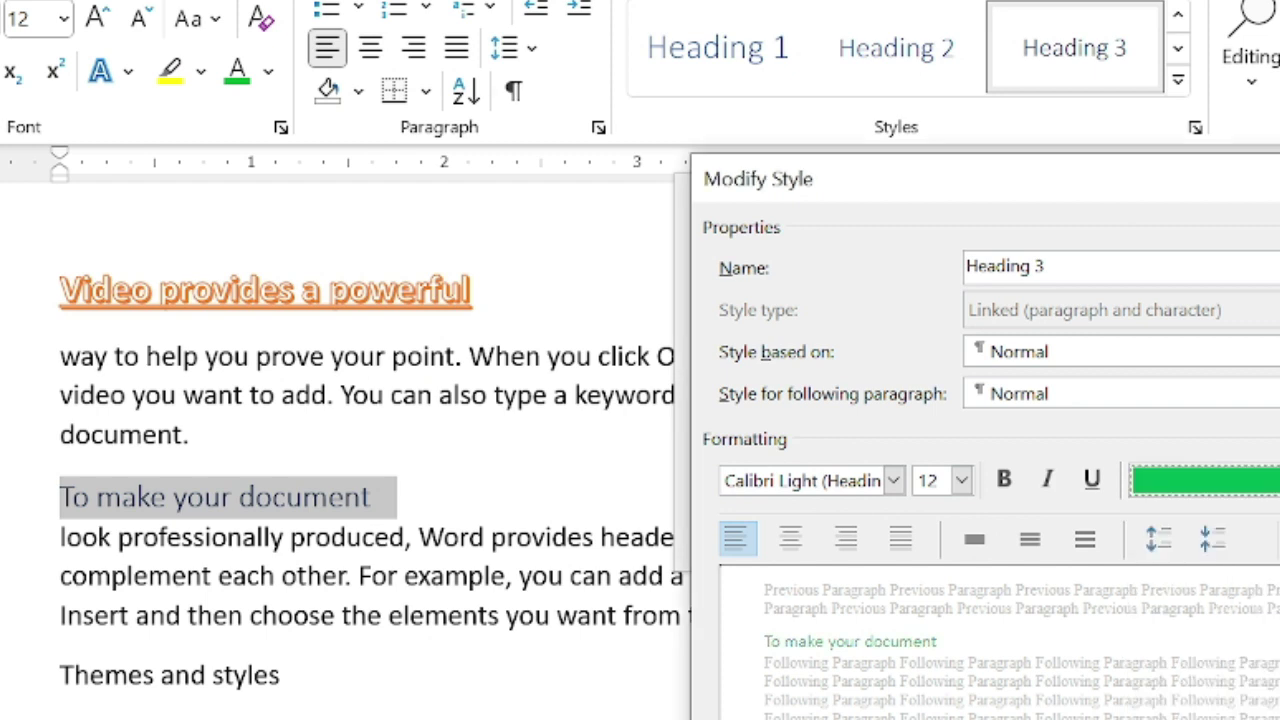
click(893, 481)
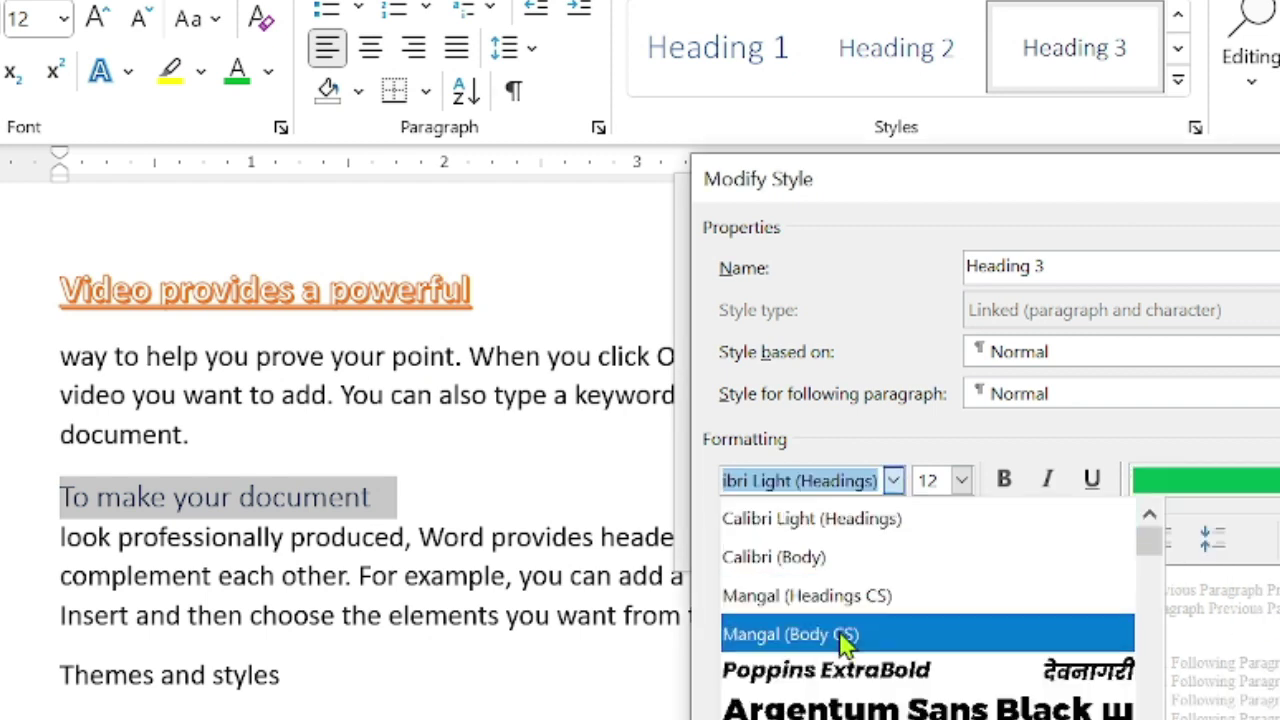
click(840, 670)
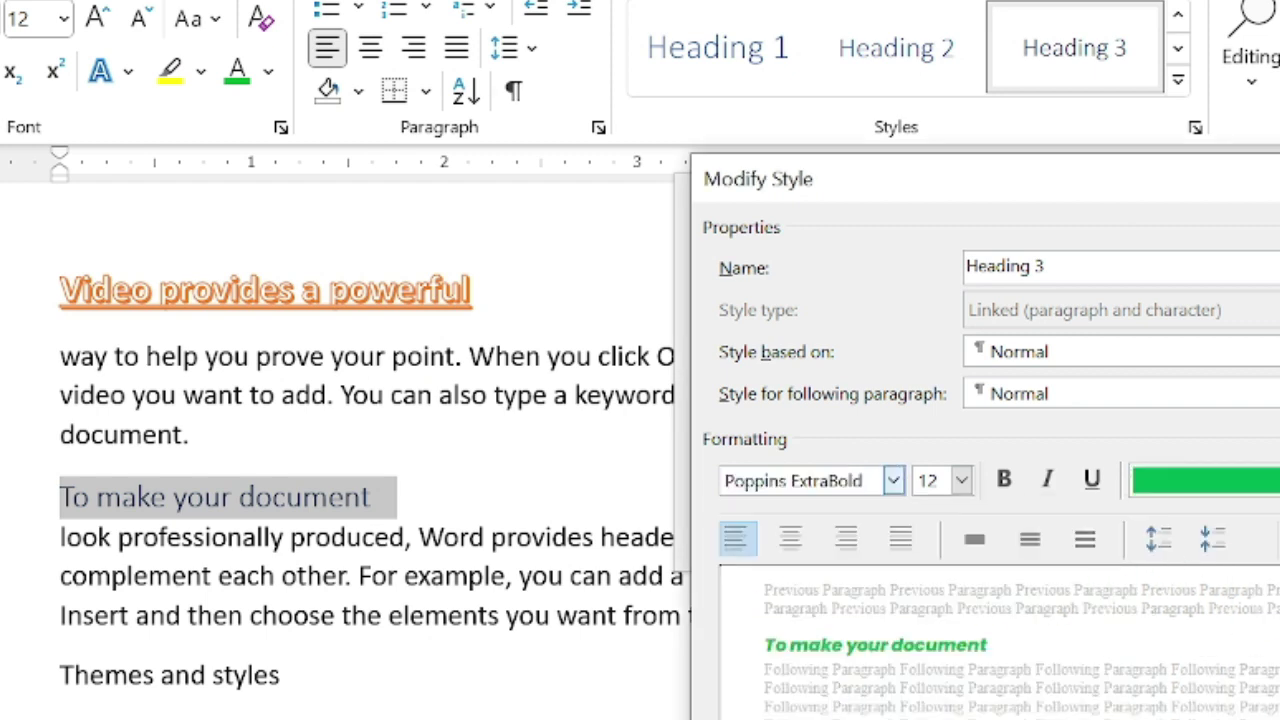
click(961, 481)
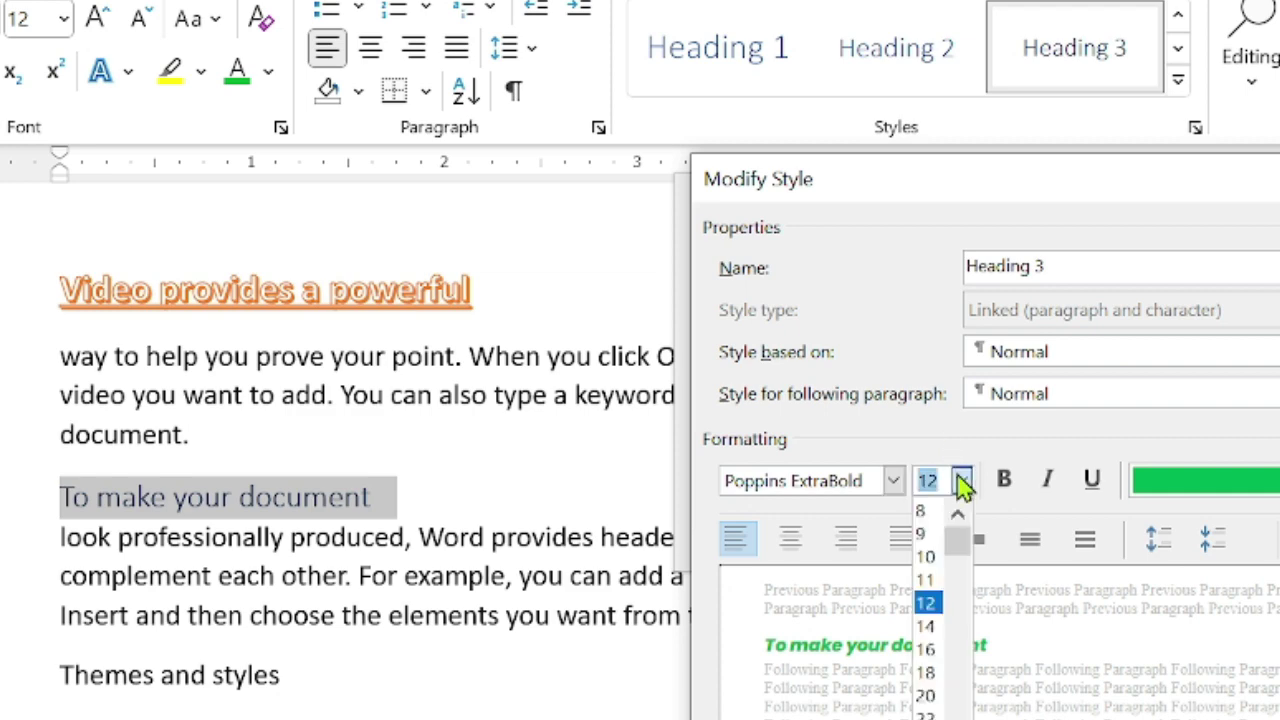
click(928, 694)
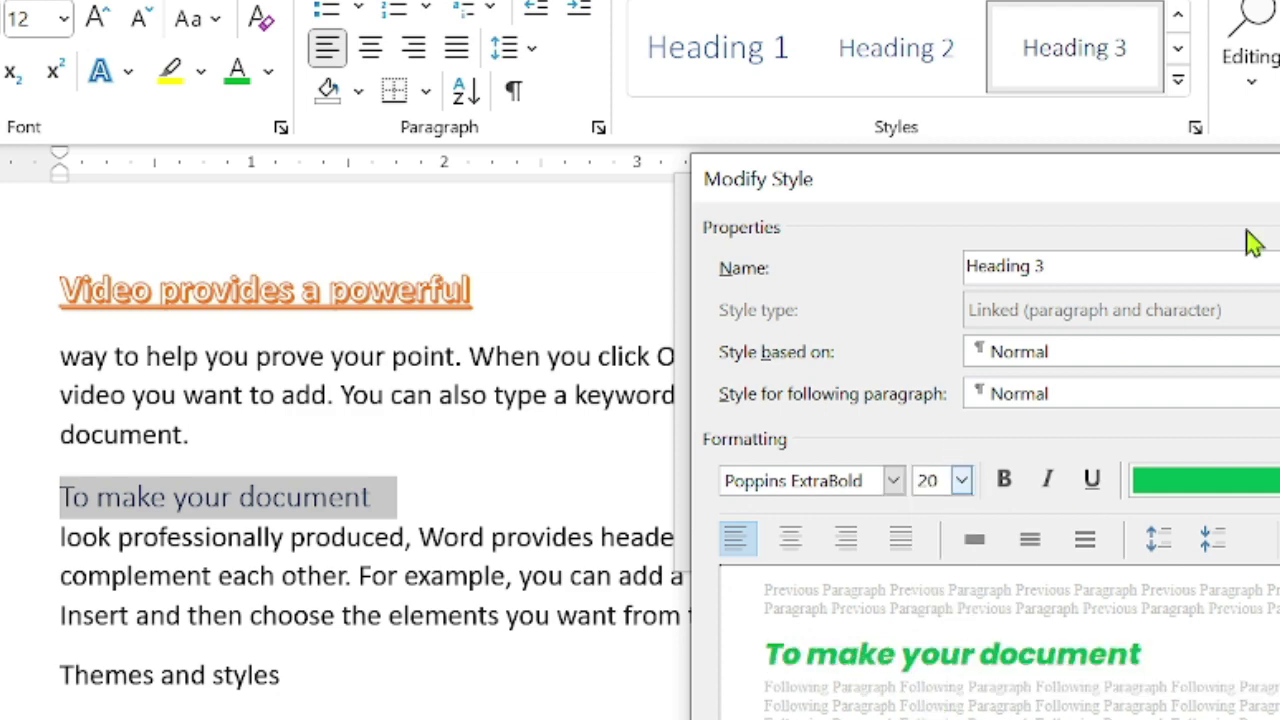
drag(1277, 180, 1040, 51)
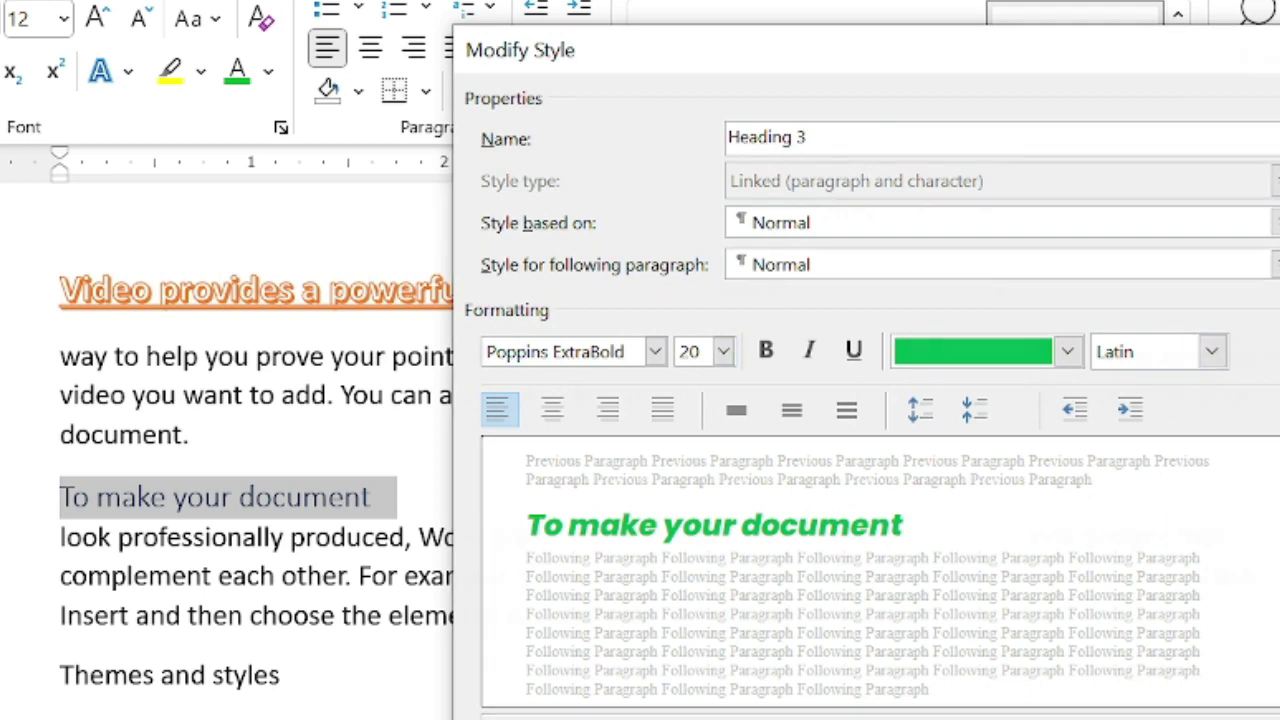
key(Return)
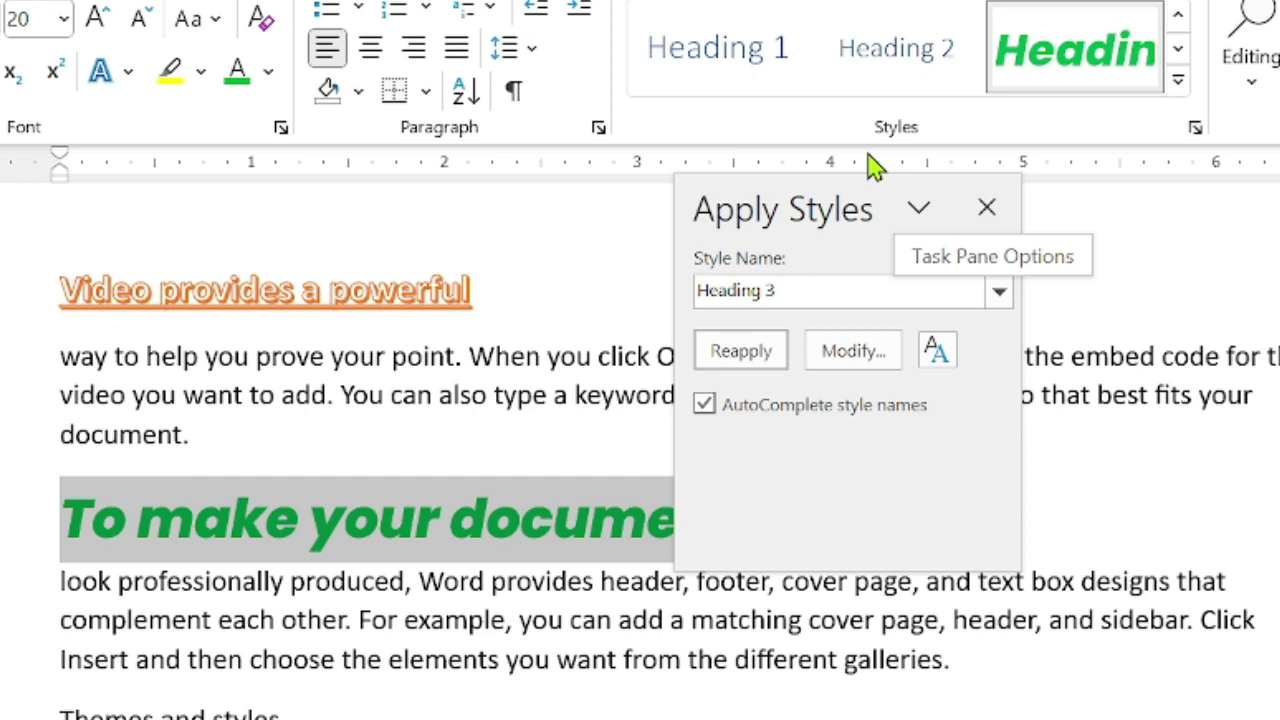
Step: Drag the Apply Styles pane to the right and close it
drag(851, 200, 1133, 245)
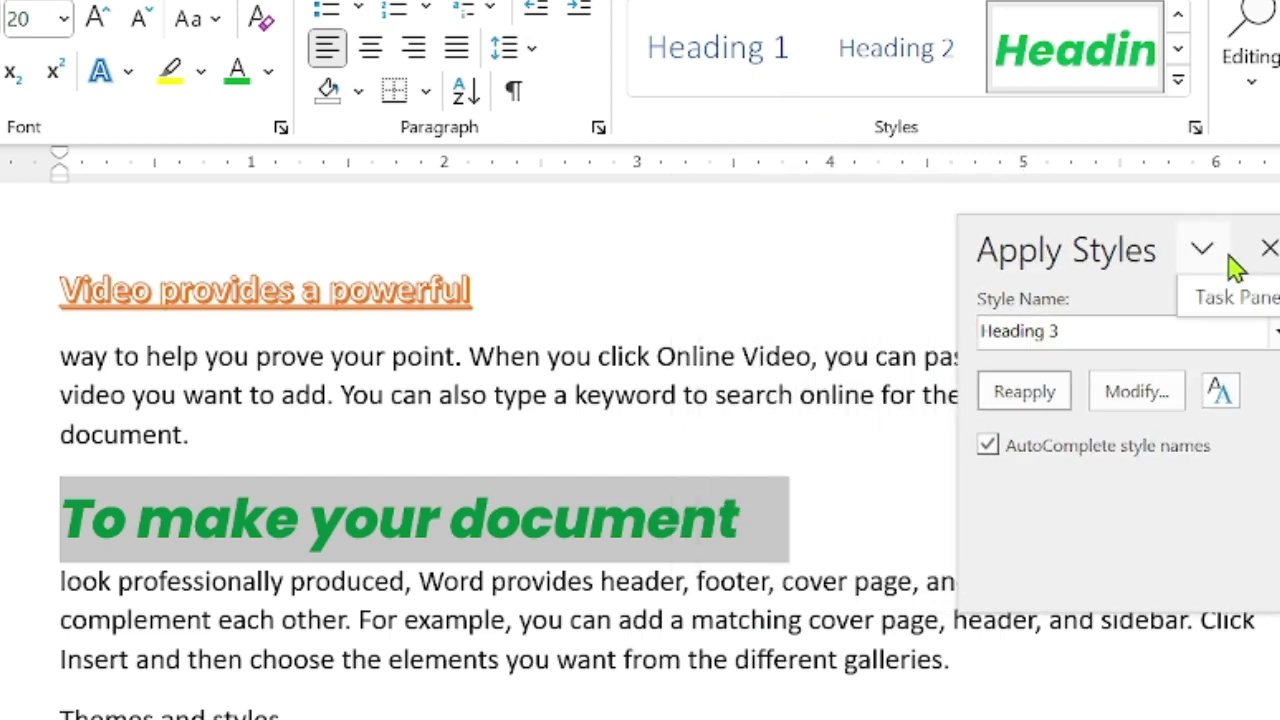
click(1268, 249)
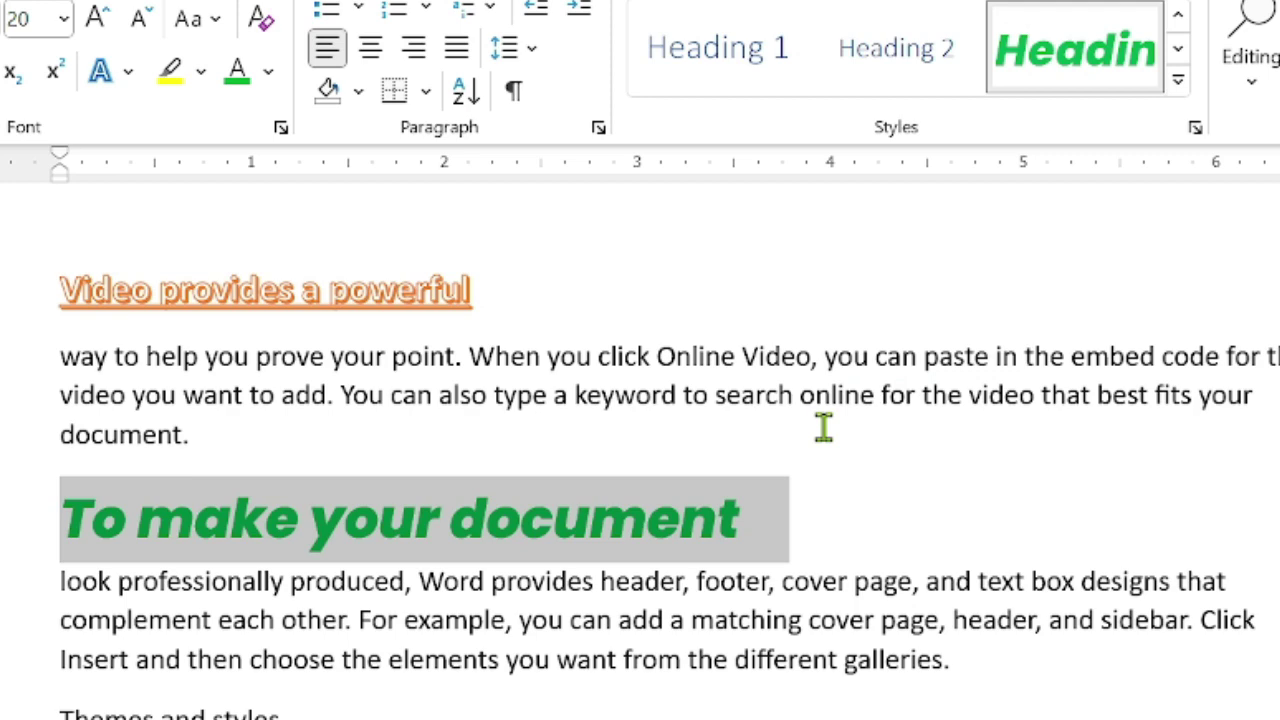
scroll(823, 428, down, 1)
drag(823, 428, 785, 60)
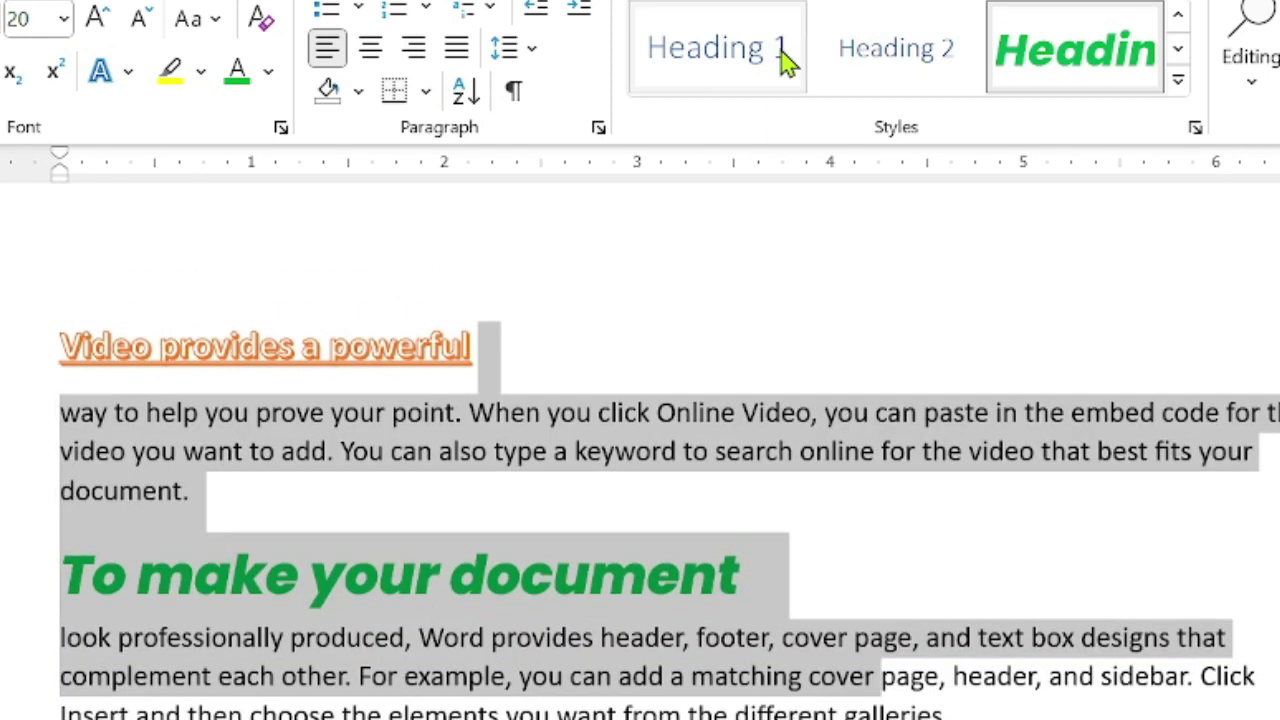
scroll(785, 60, down, 2)
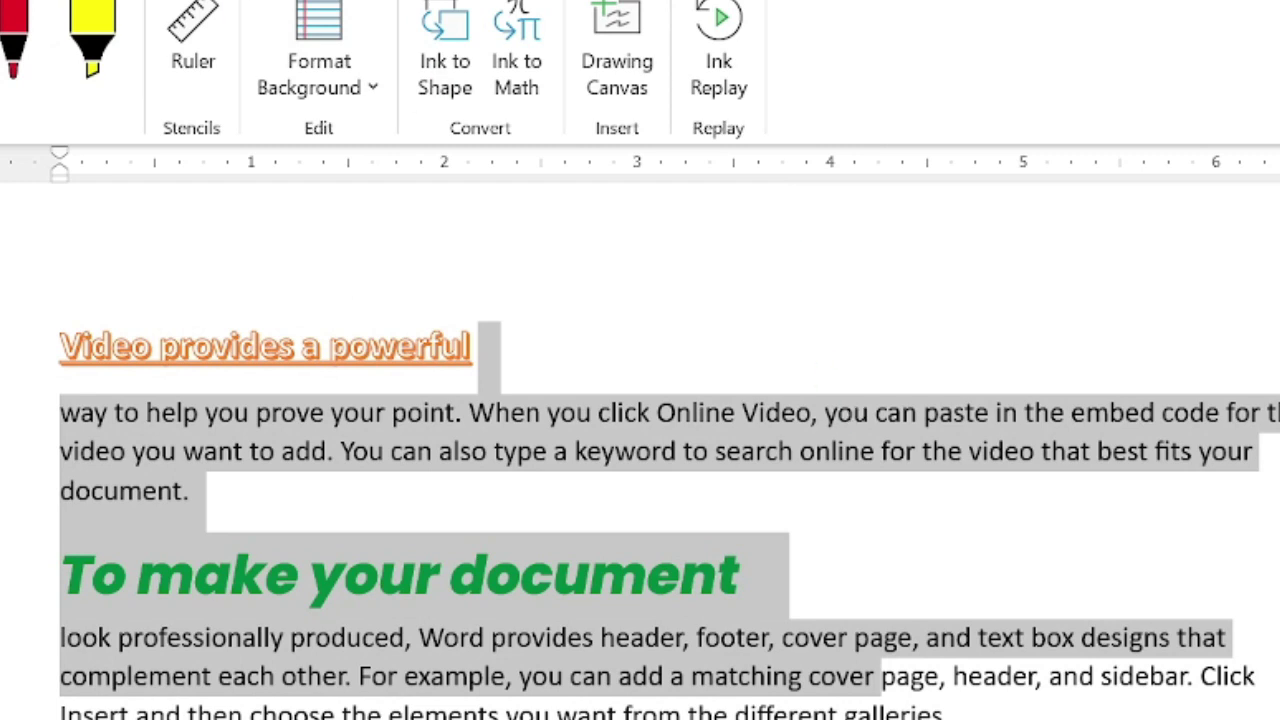
scroll(640, 70, up, 2)
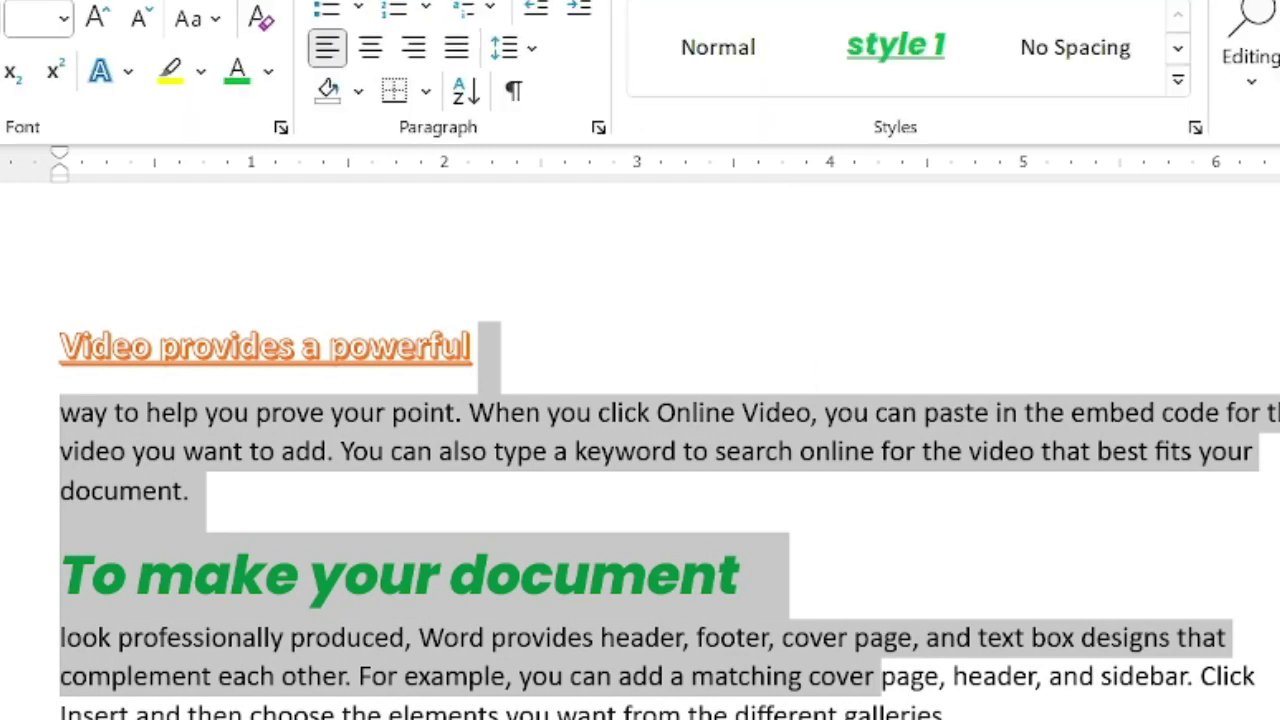
click(1195, 130)
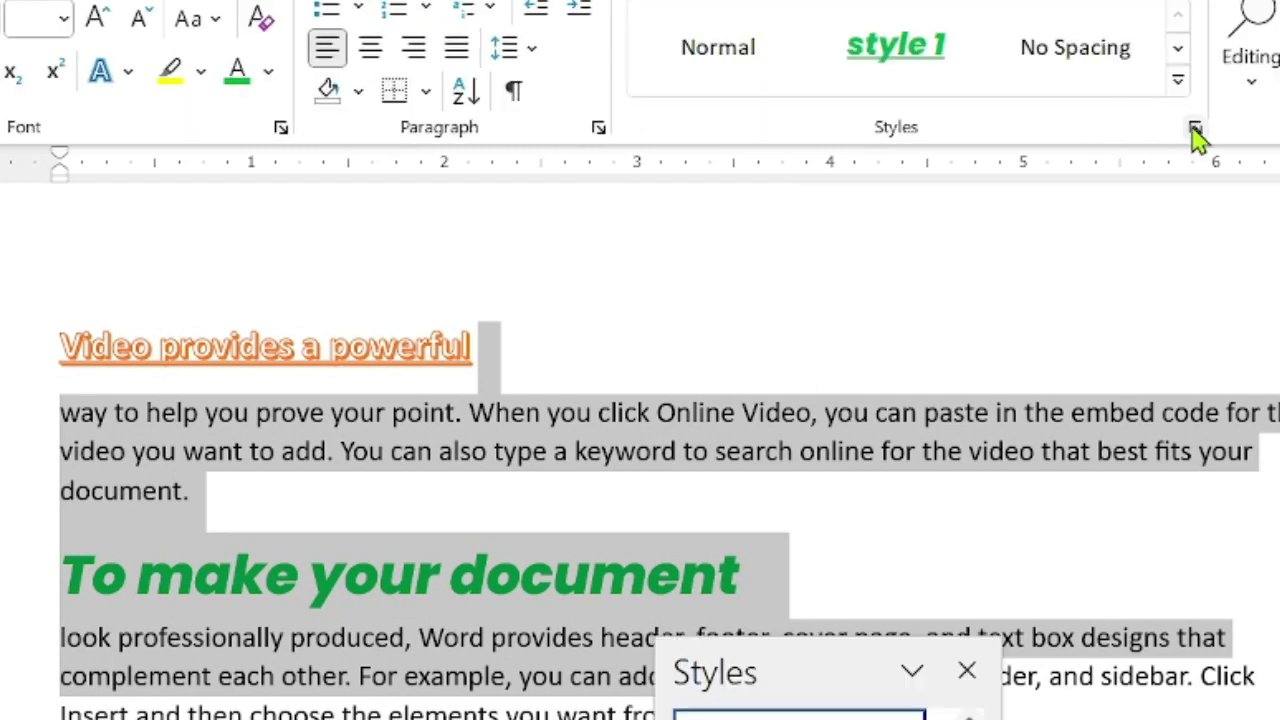
click(967, 672)
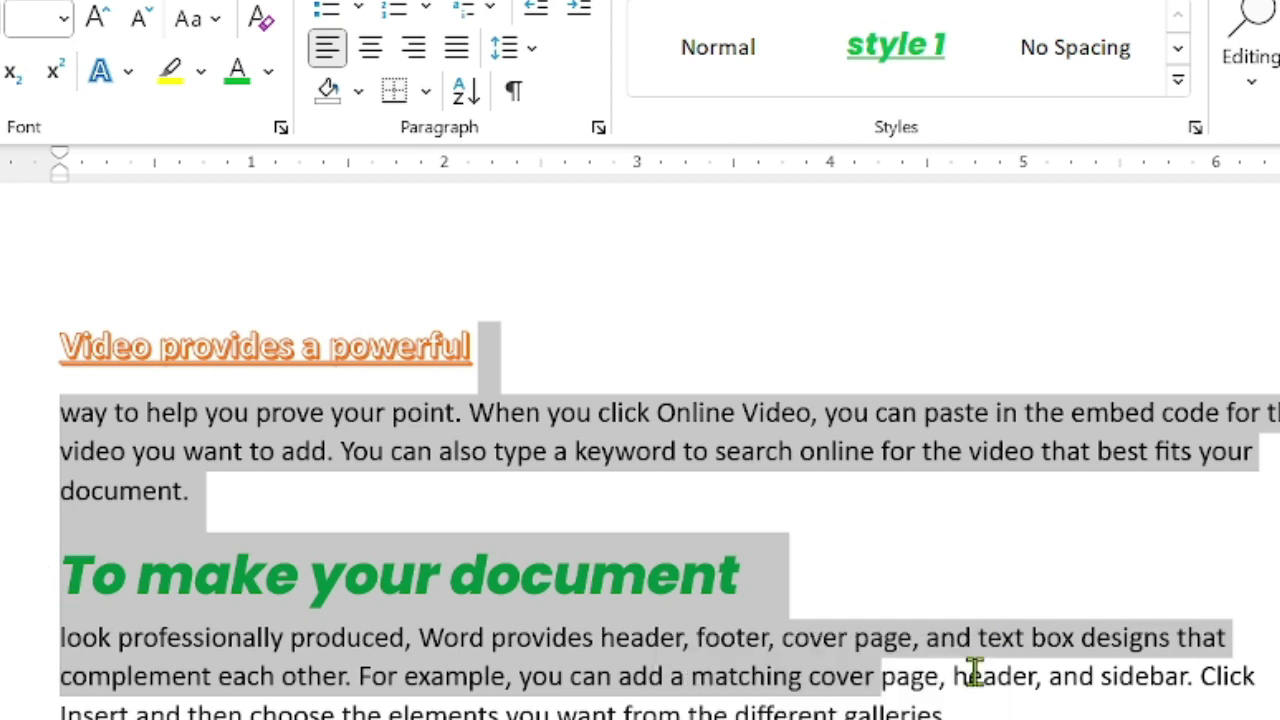
click(1195, 128)
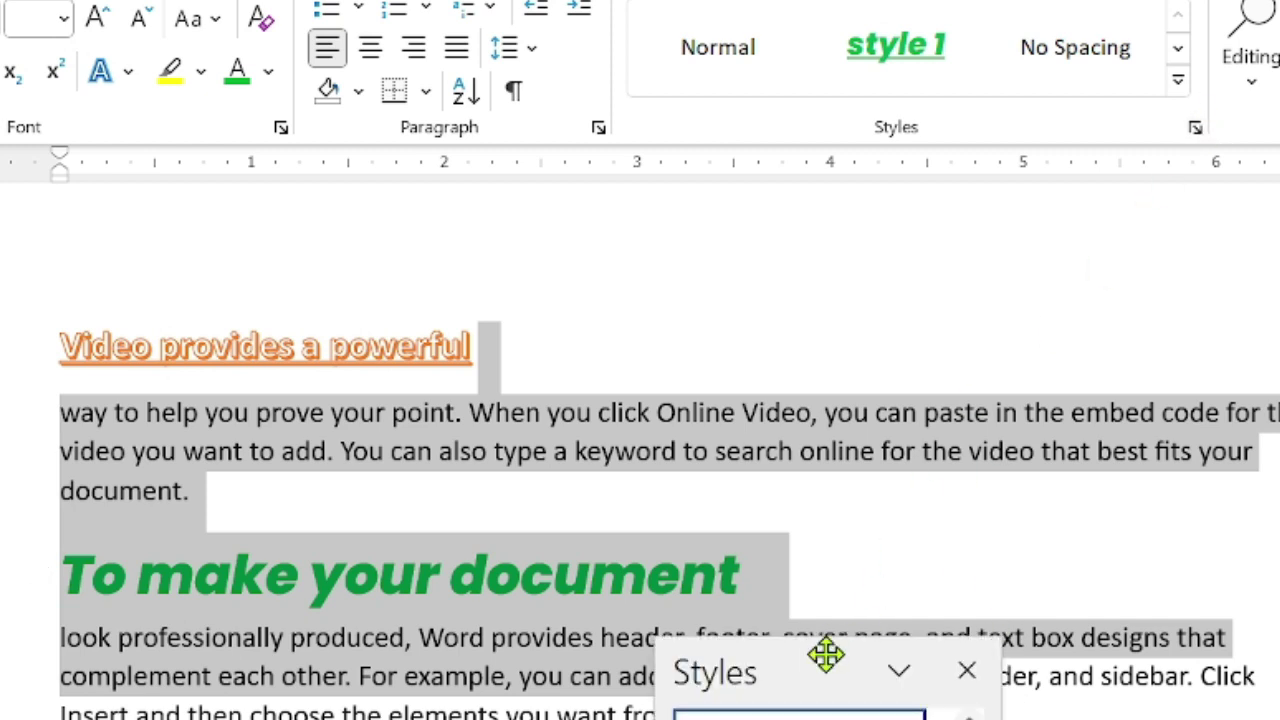
drag(823, 671, 813, 453)
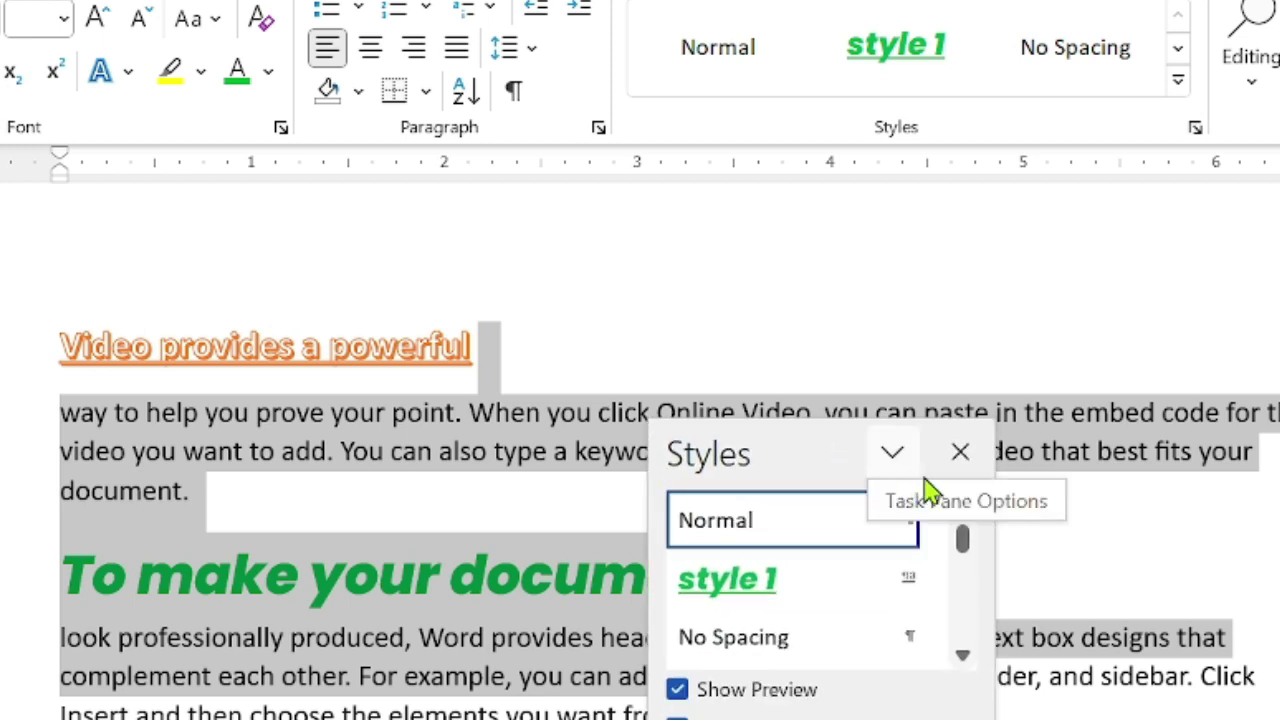
click(961, 451)
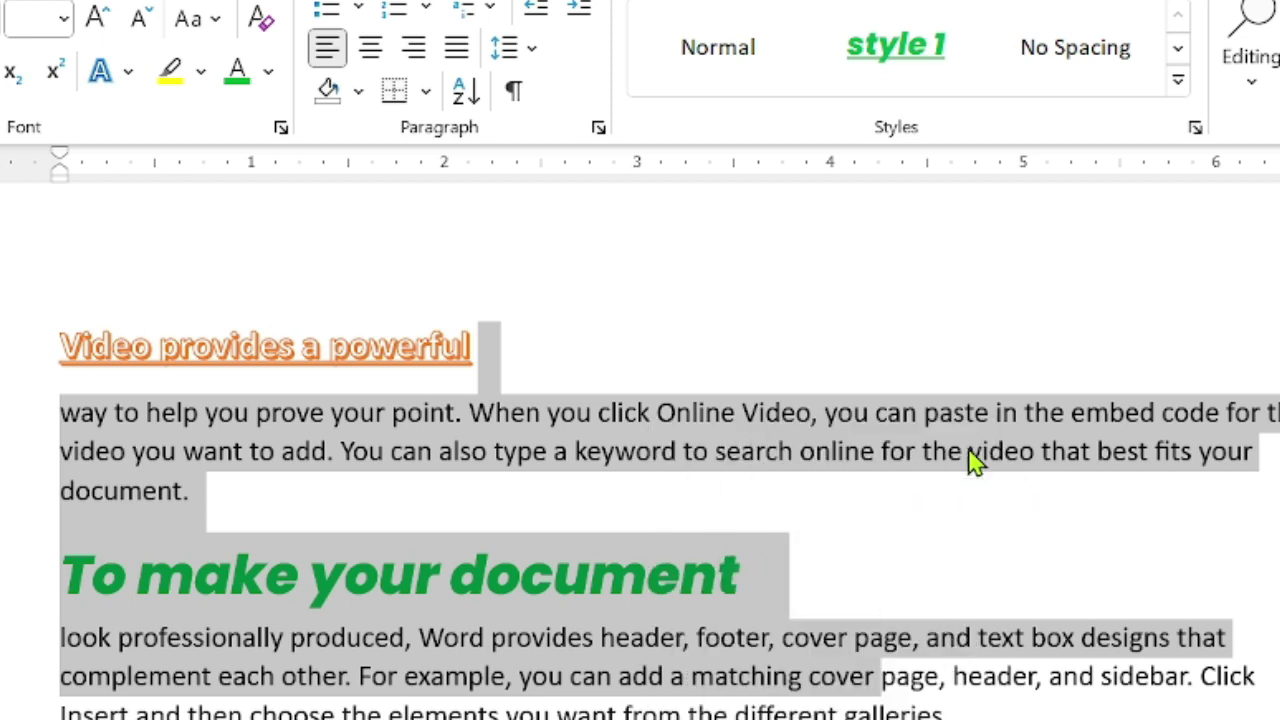
click(1195, 128)
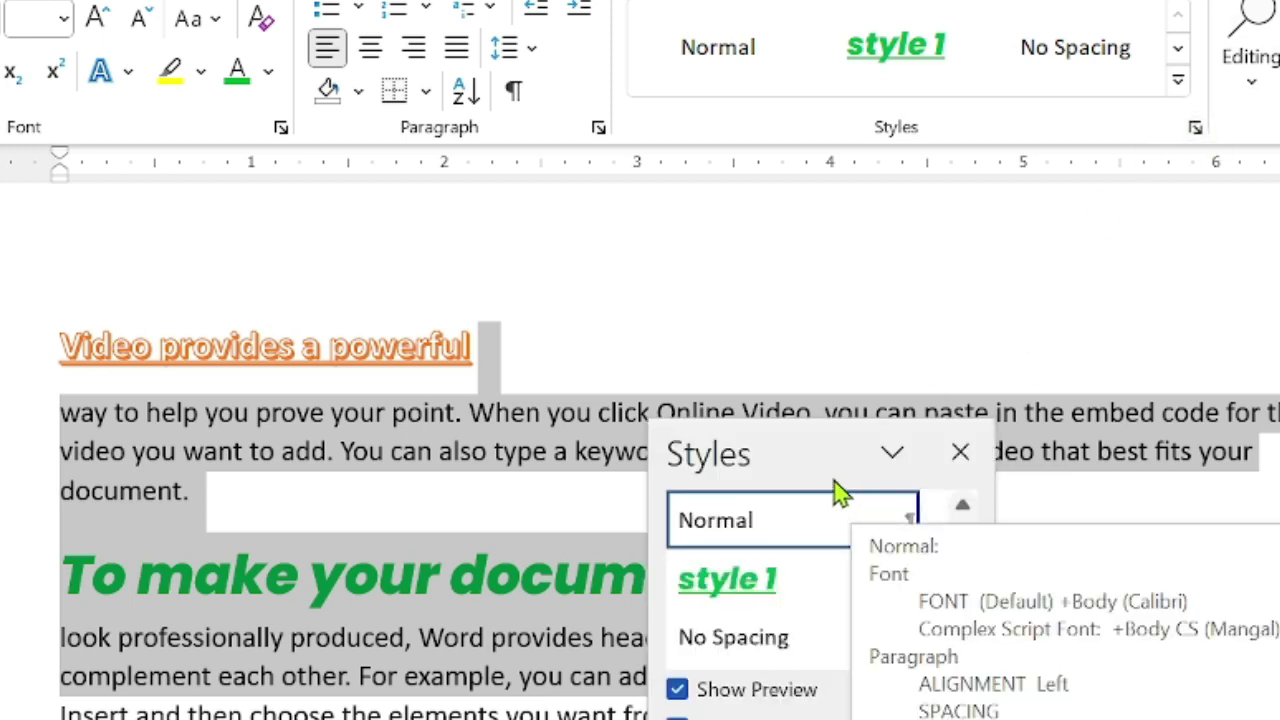
drag(825, 453, 845, 298)
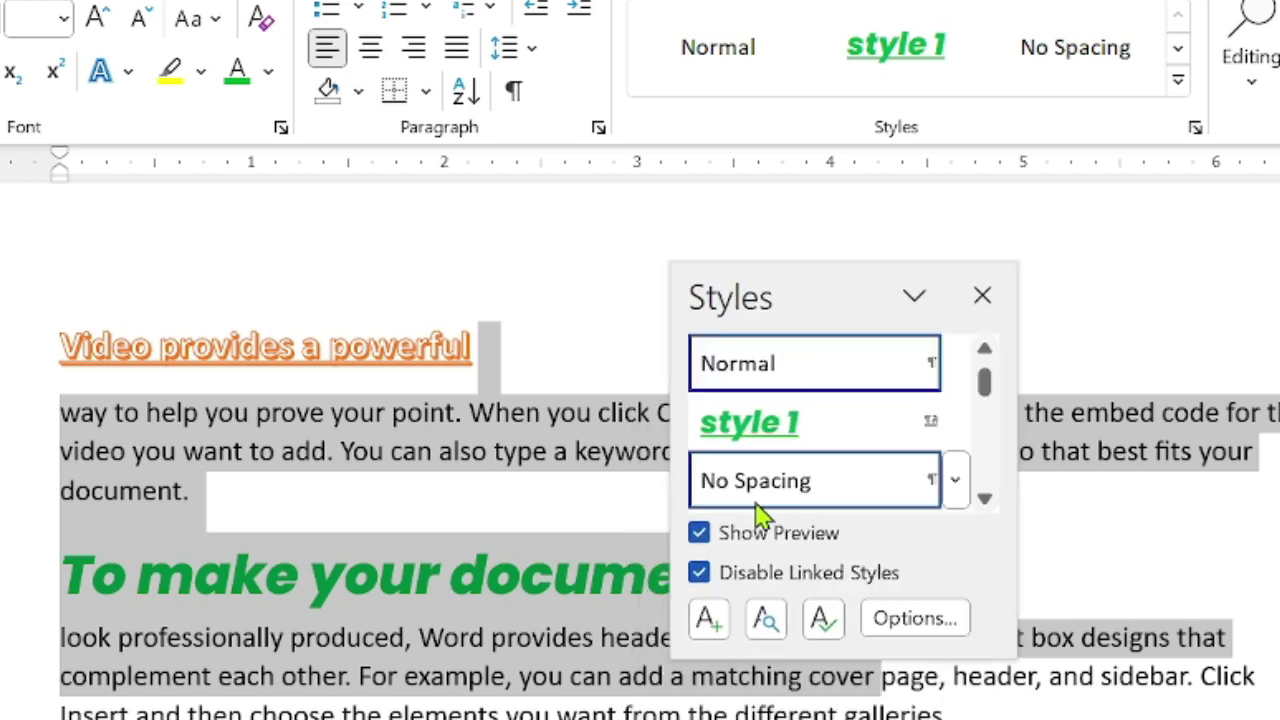
click(700, 534)
click(700, 534)
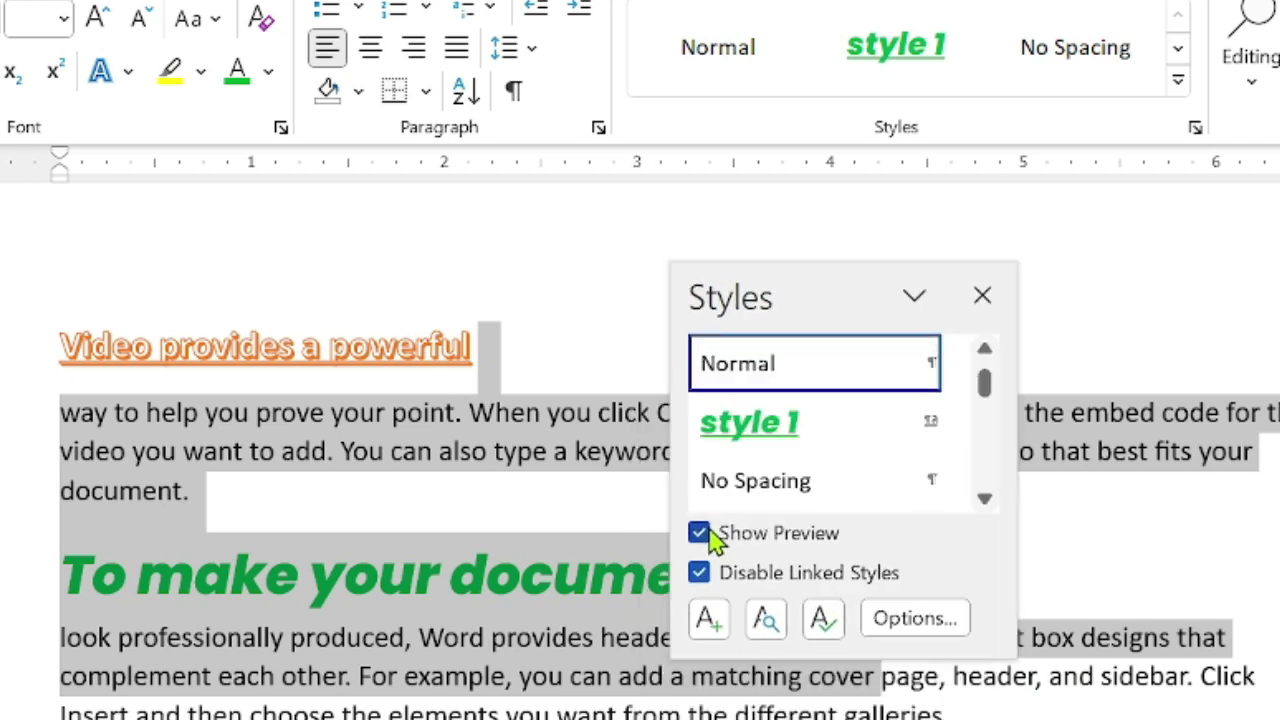
click(700, 534)
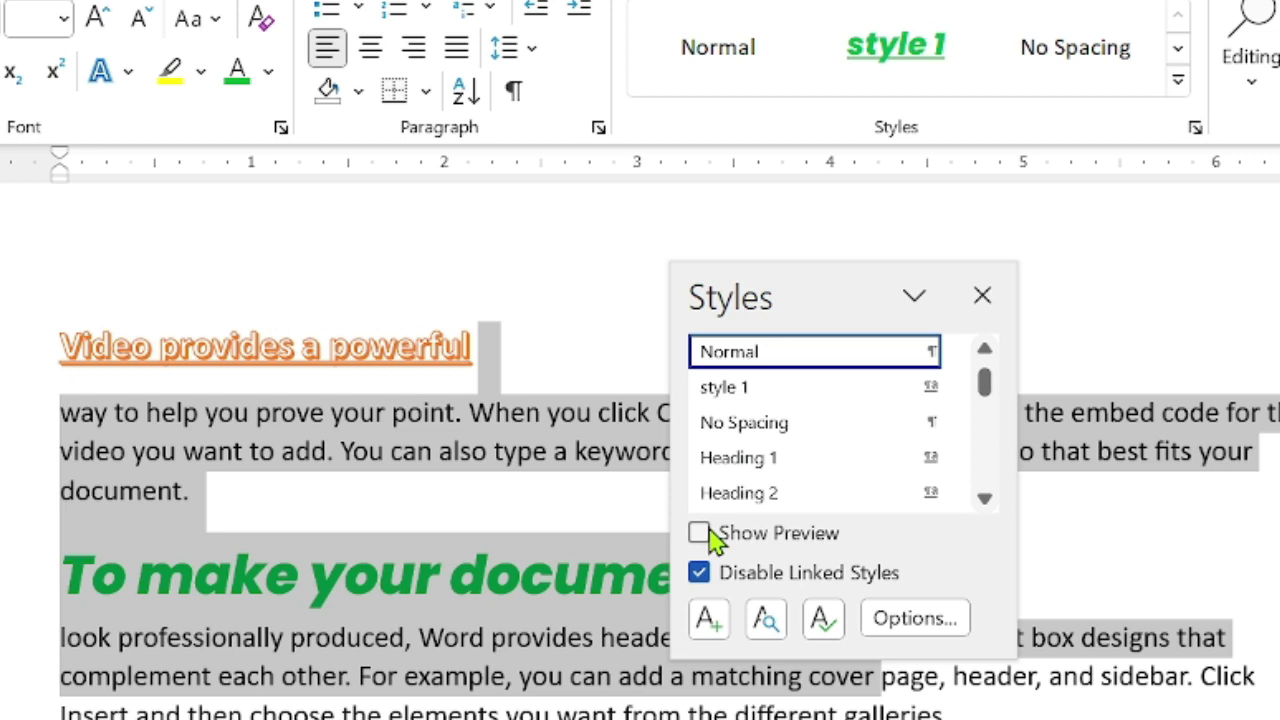
click(700, 534)
click(982, 296)
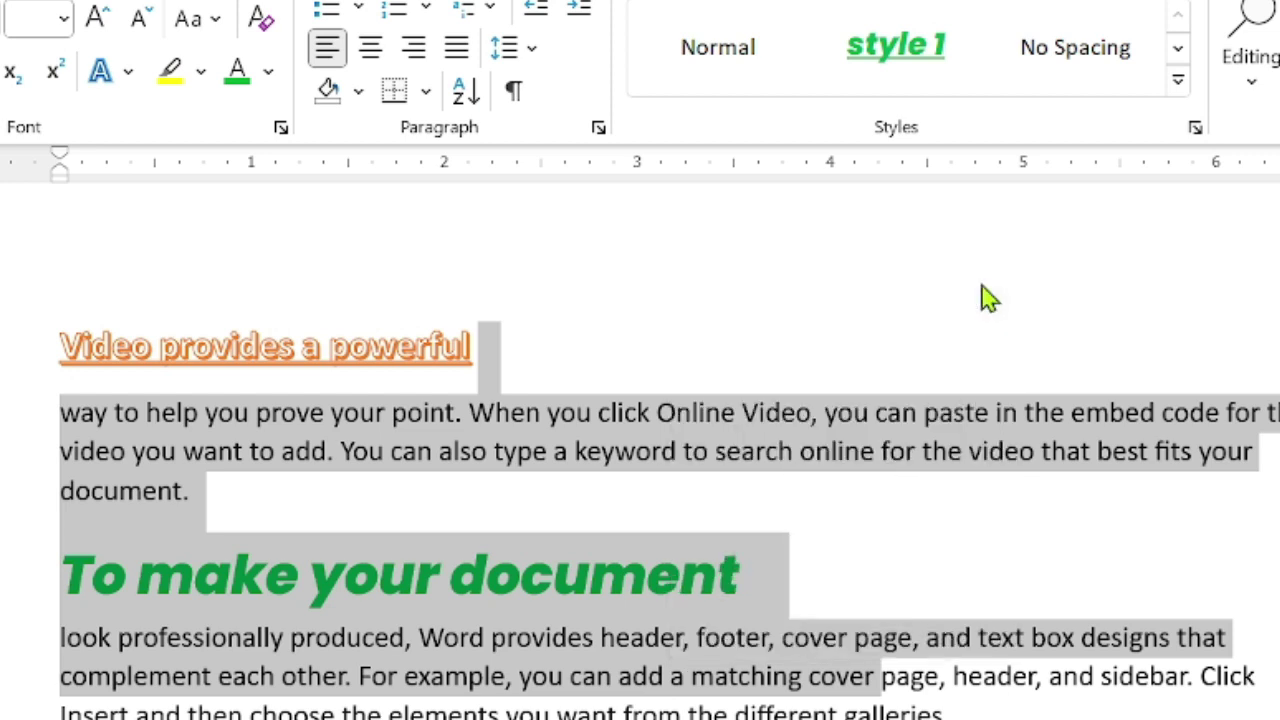
click(1195, 128)
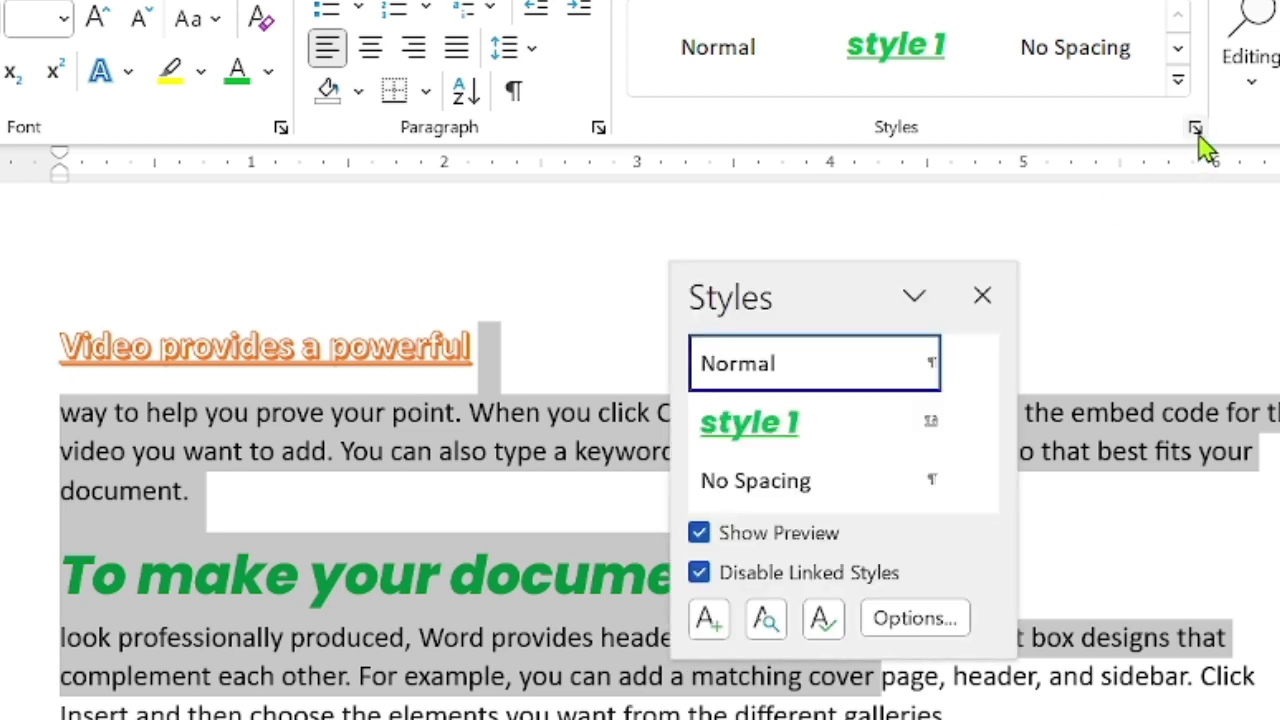
click(982, 296)
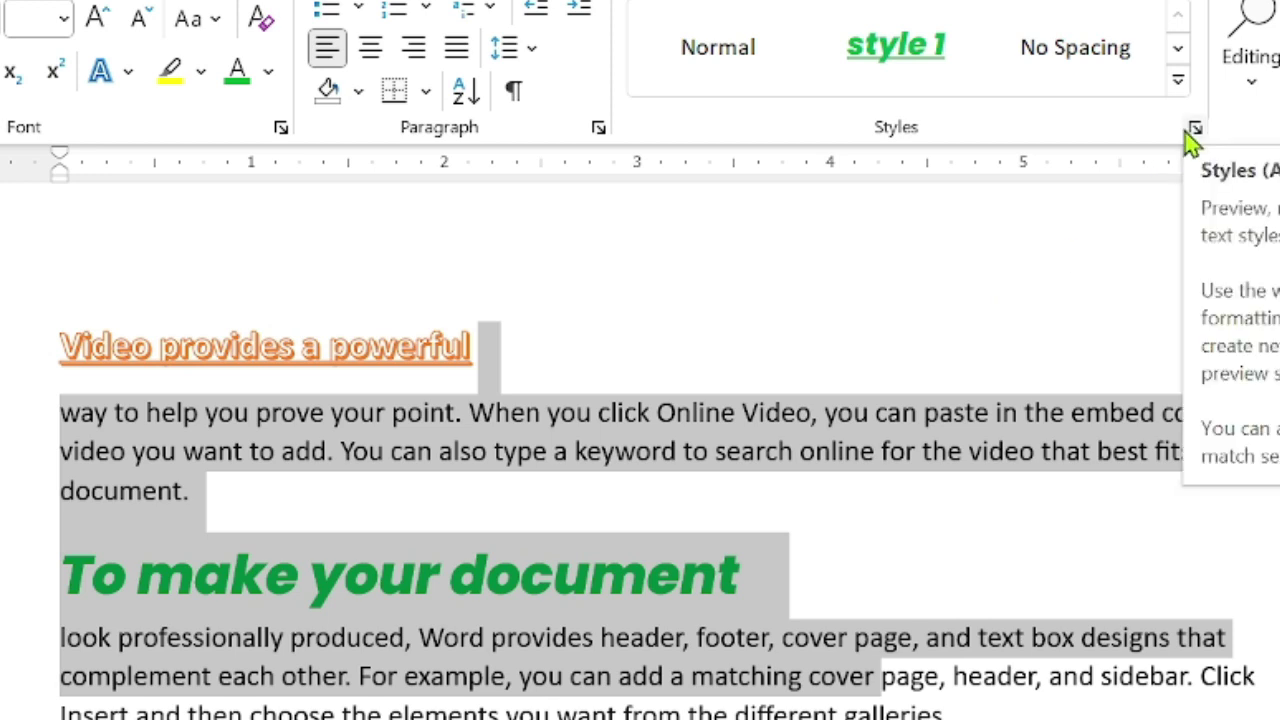
Step: Open the Styles list with Ctrl+Alt+Shift+S and uncheck Disable Linked Styles
click(1100, 254)
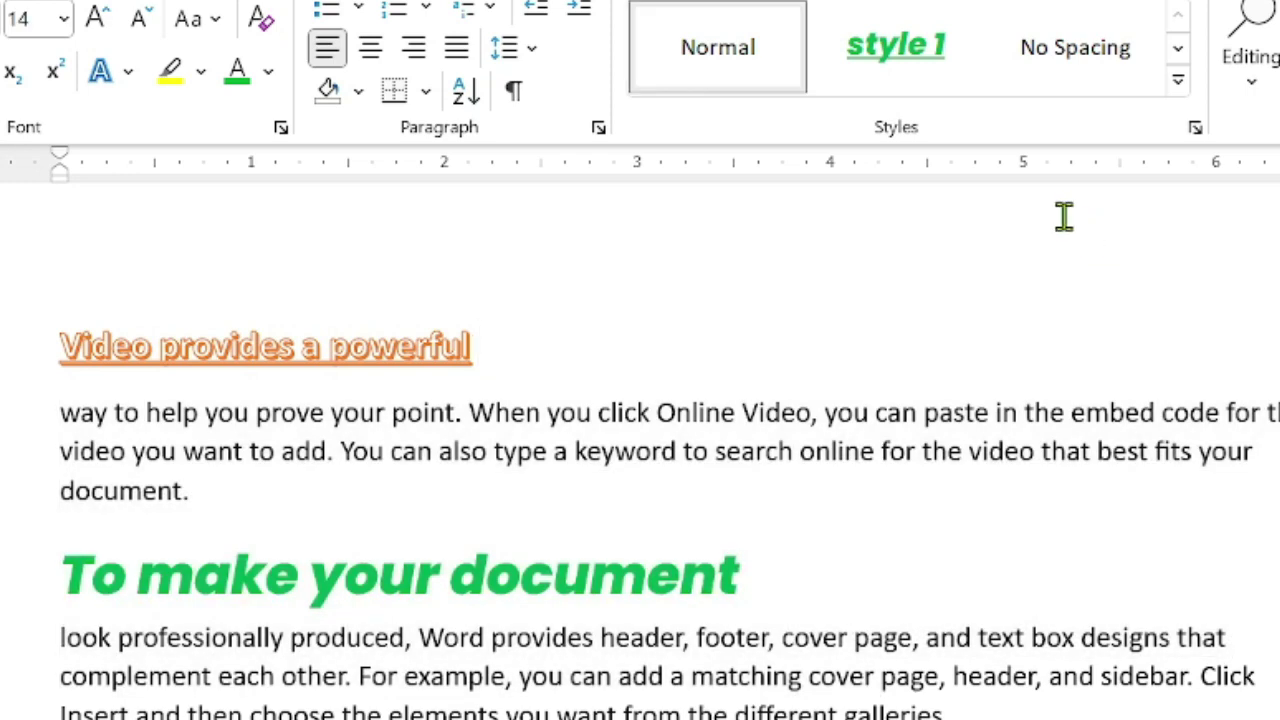
key(ctrl+alt+shift+s)
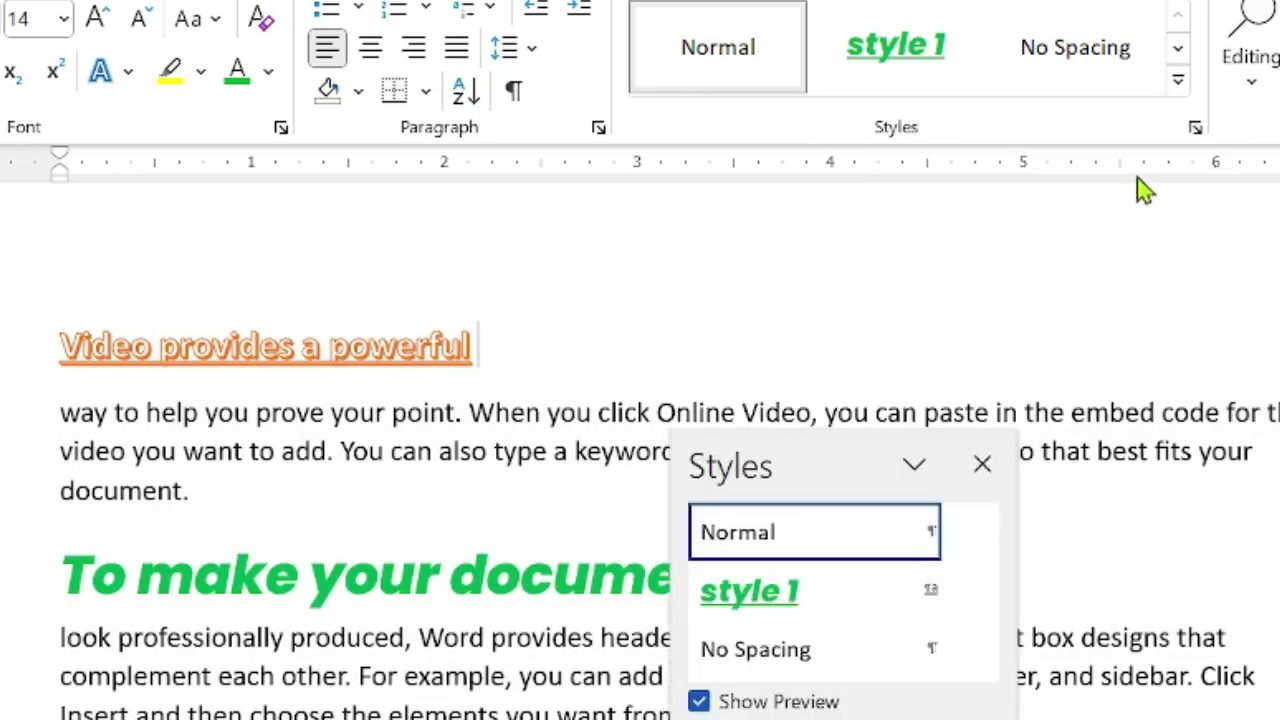
drag(860, 468, 1163, 203)
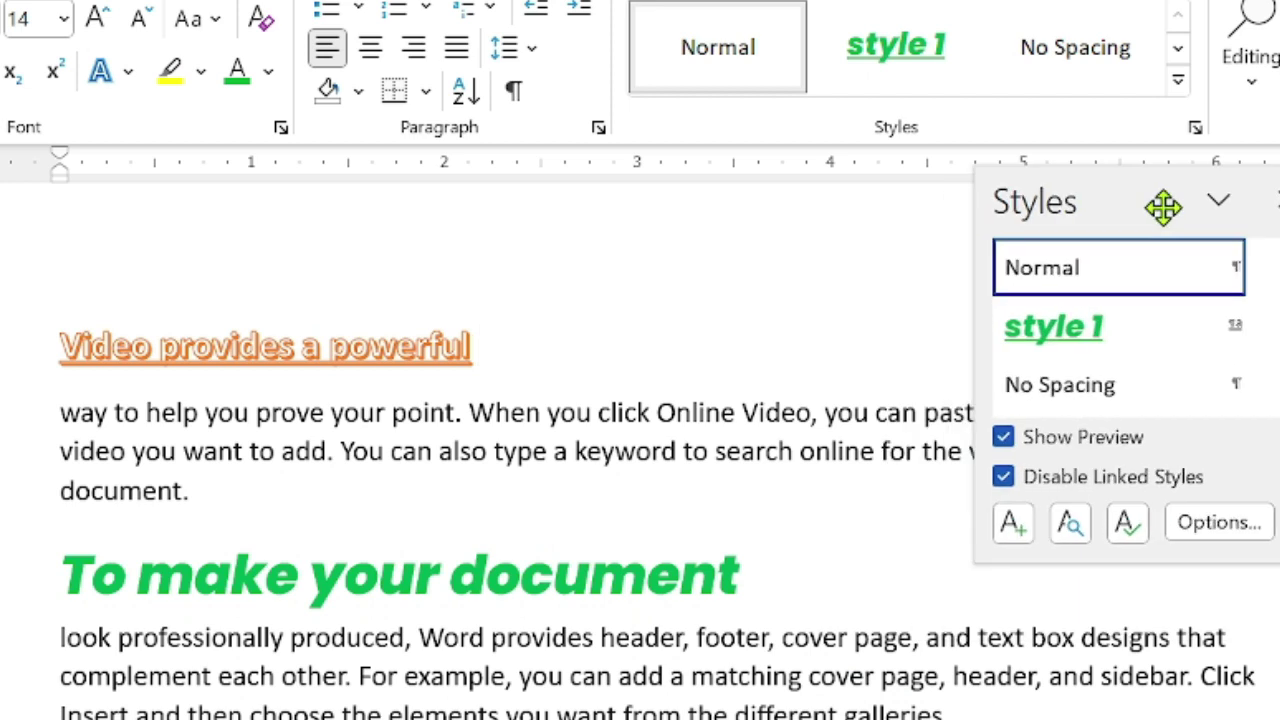
click(1002, 442)
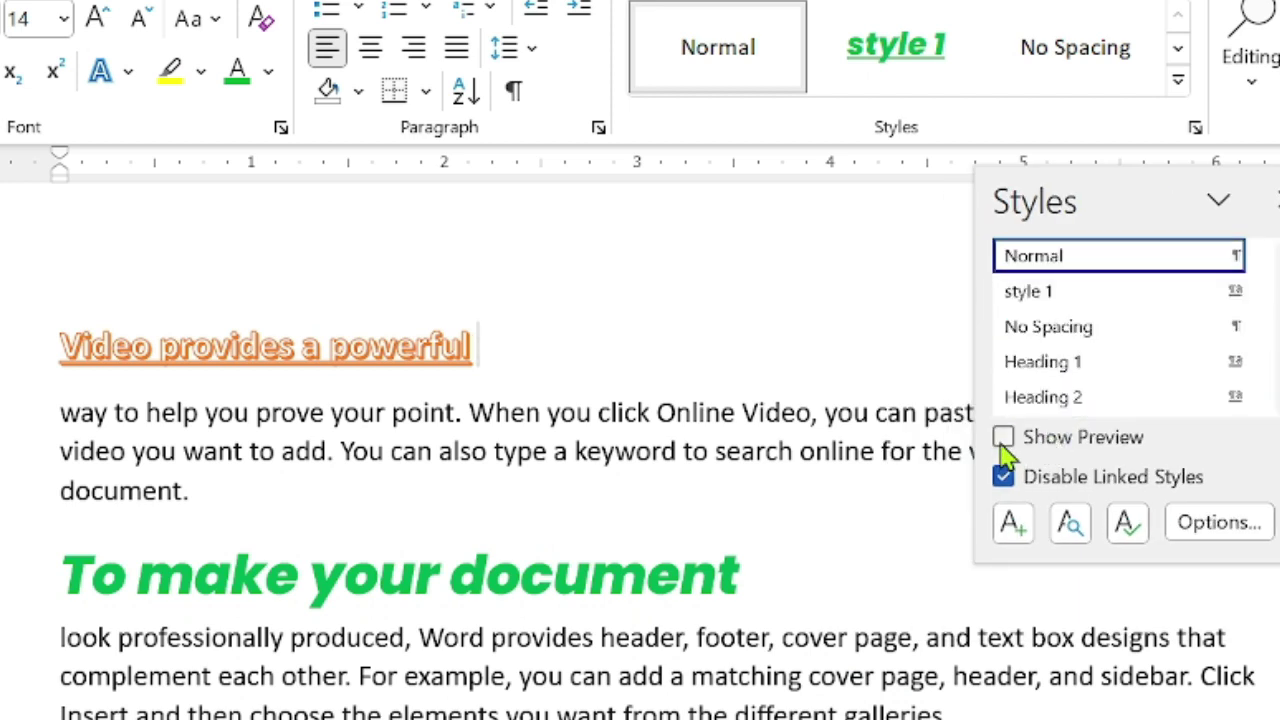
click(1002, 442)
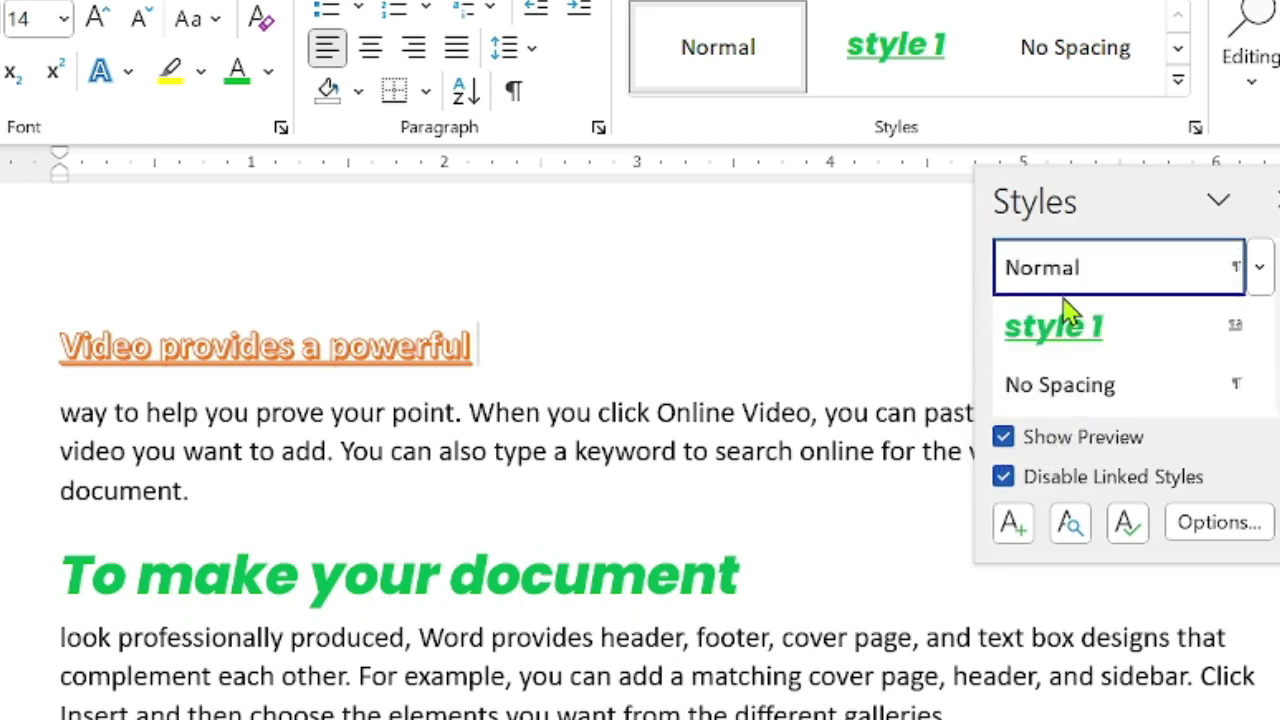
scroll(1071, 306, down, 3)
scroll(1070, 310, down, 2)
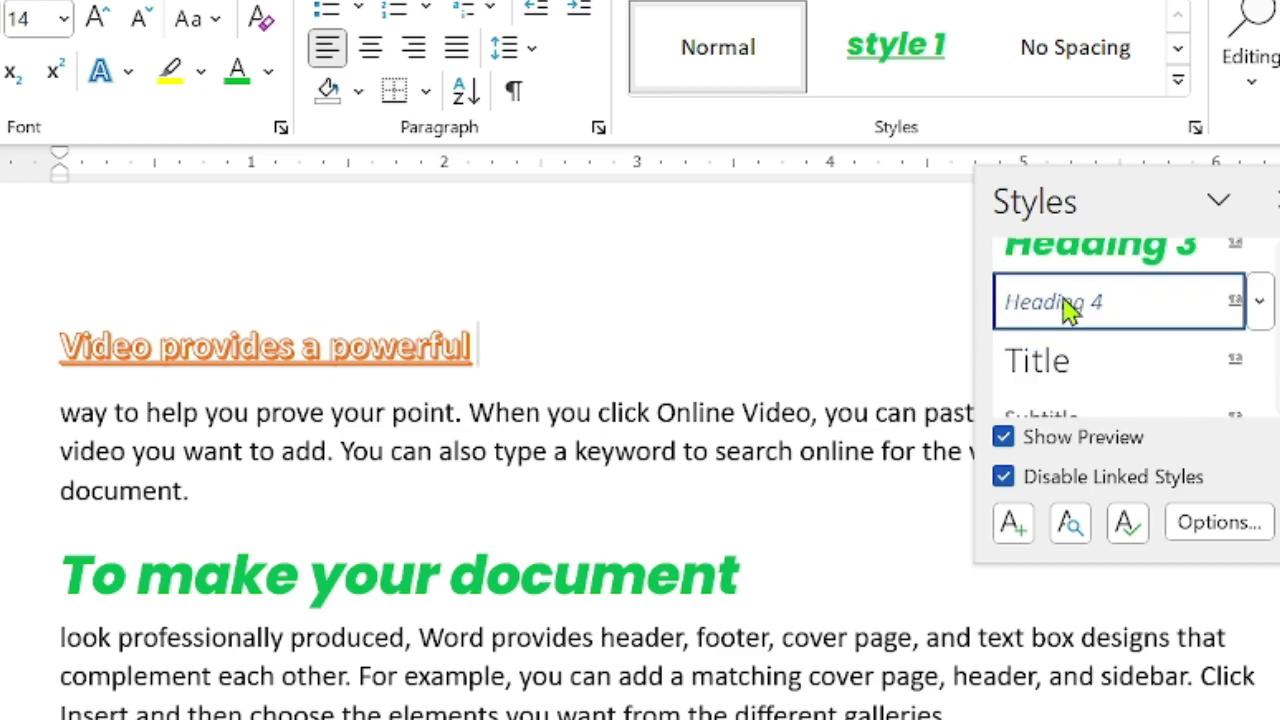
click(1052, 472)
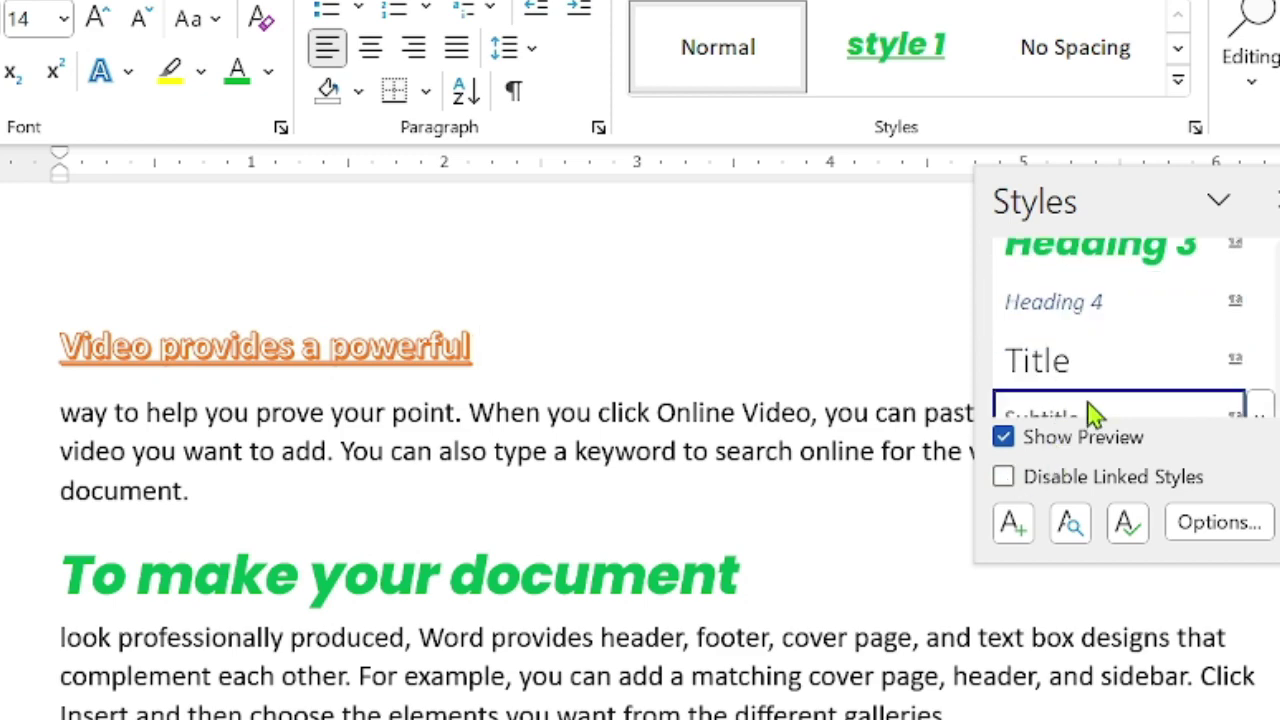
Step: Look at the New Style and Style Pane Options dialogs, cancel both, and close the Styles list
click(1013, 522)
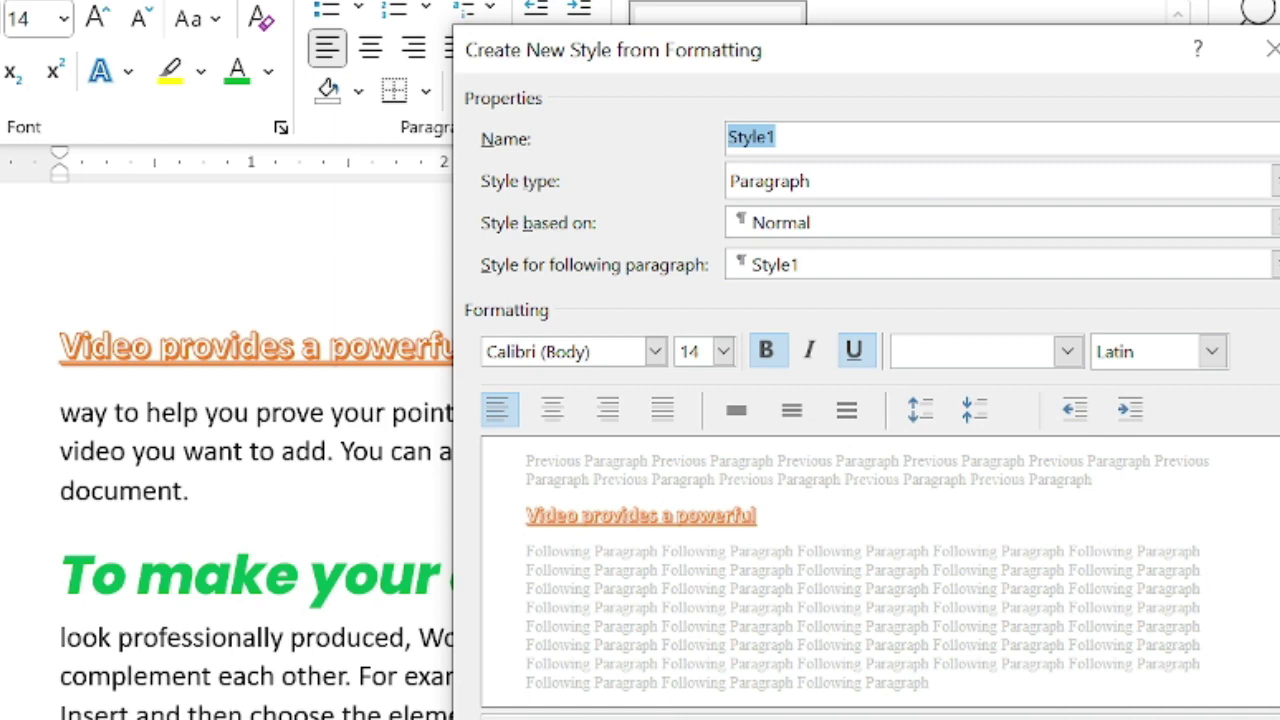
key(Return)
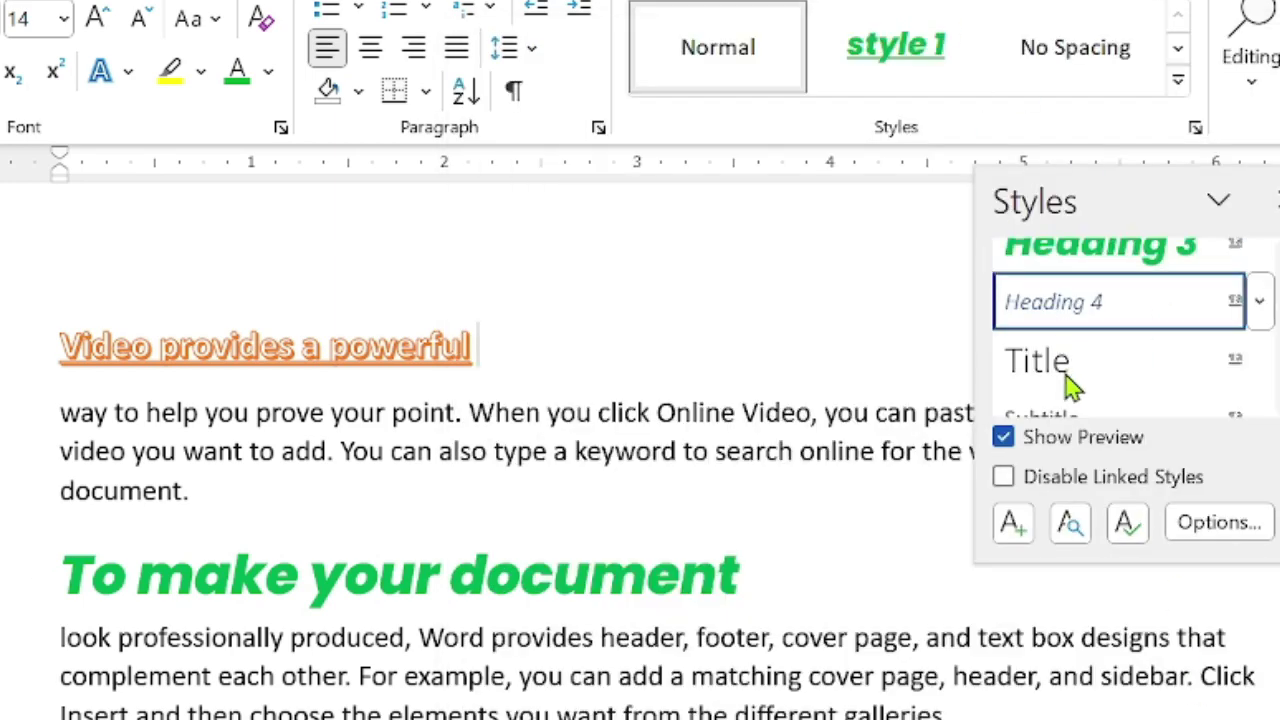
click(1228, 520)
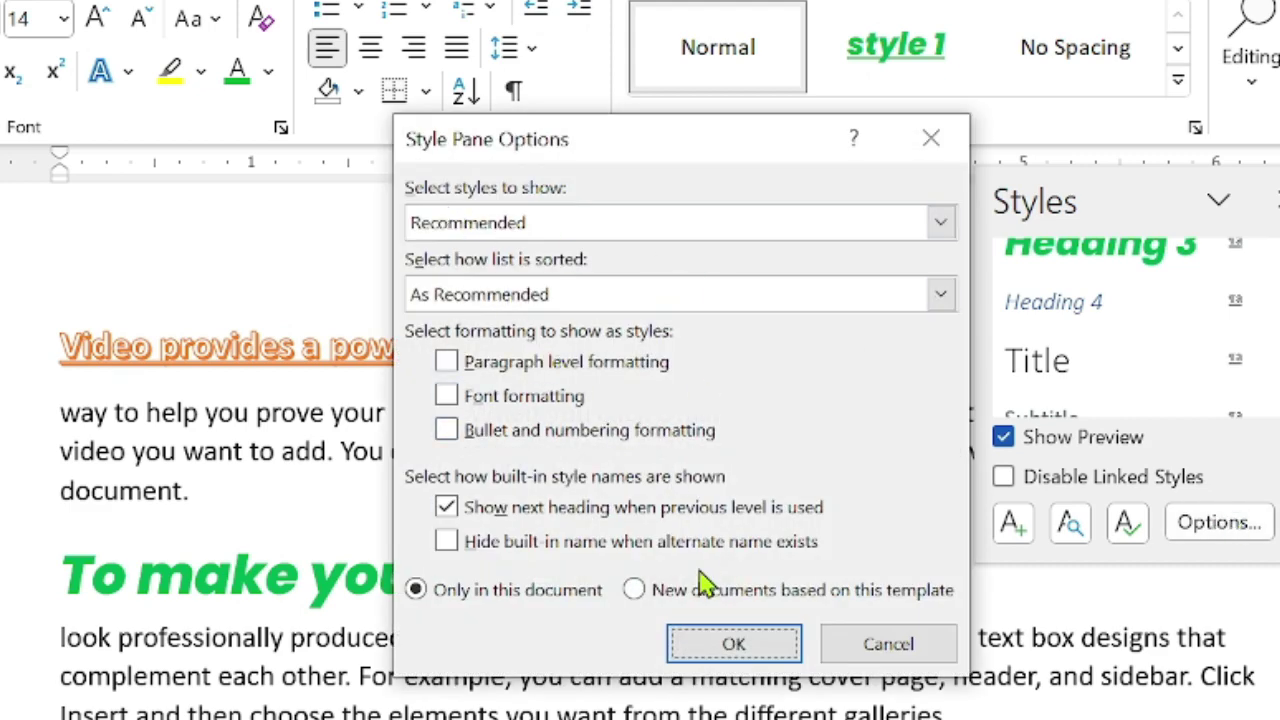
click(870, 642)
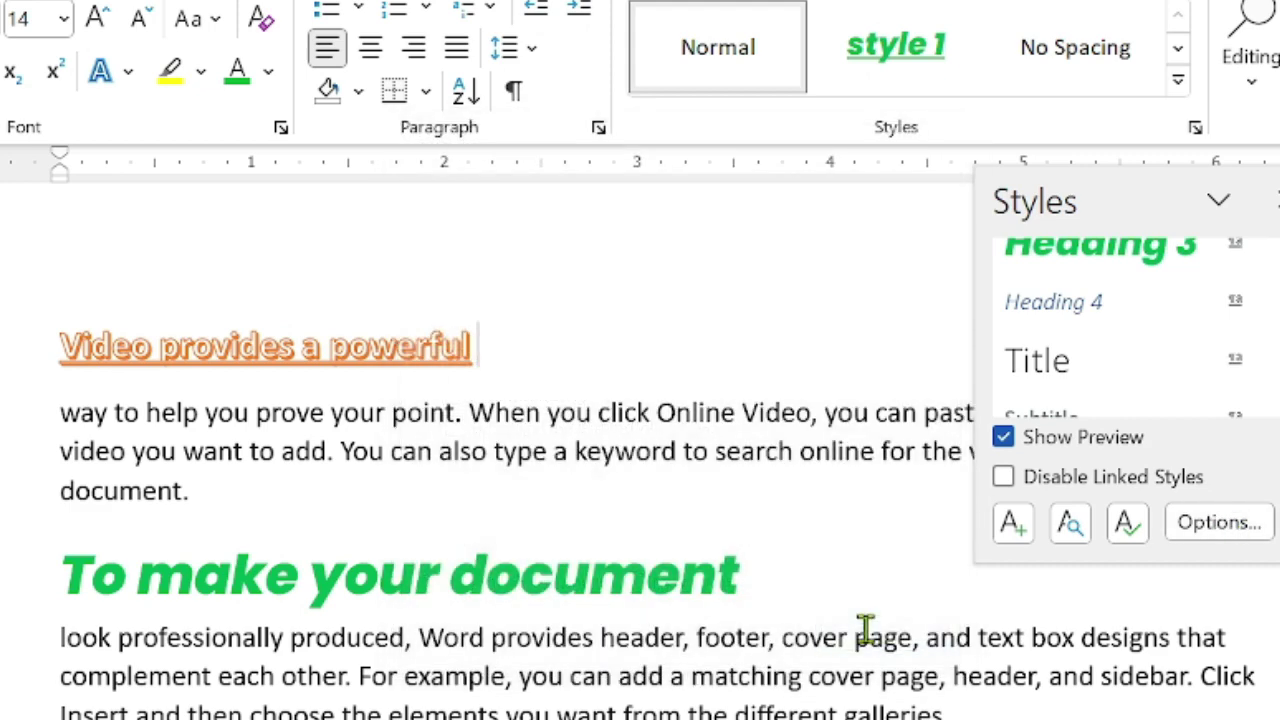
click(1274, 200)
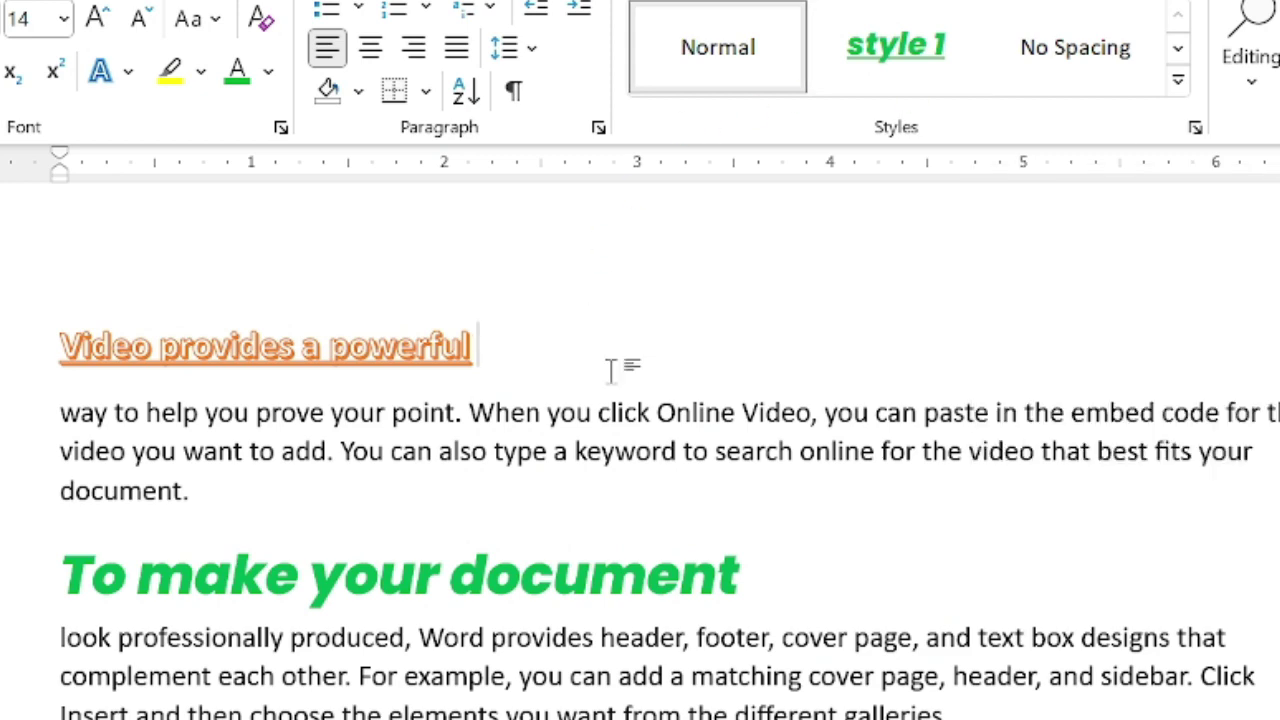
Step: Show the Editing group's Find, Replace and Select commands on the Home tab
scroll(624, 560, down, 1)
scroll(624, 560, down, 3)
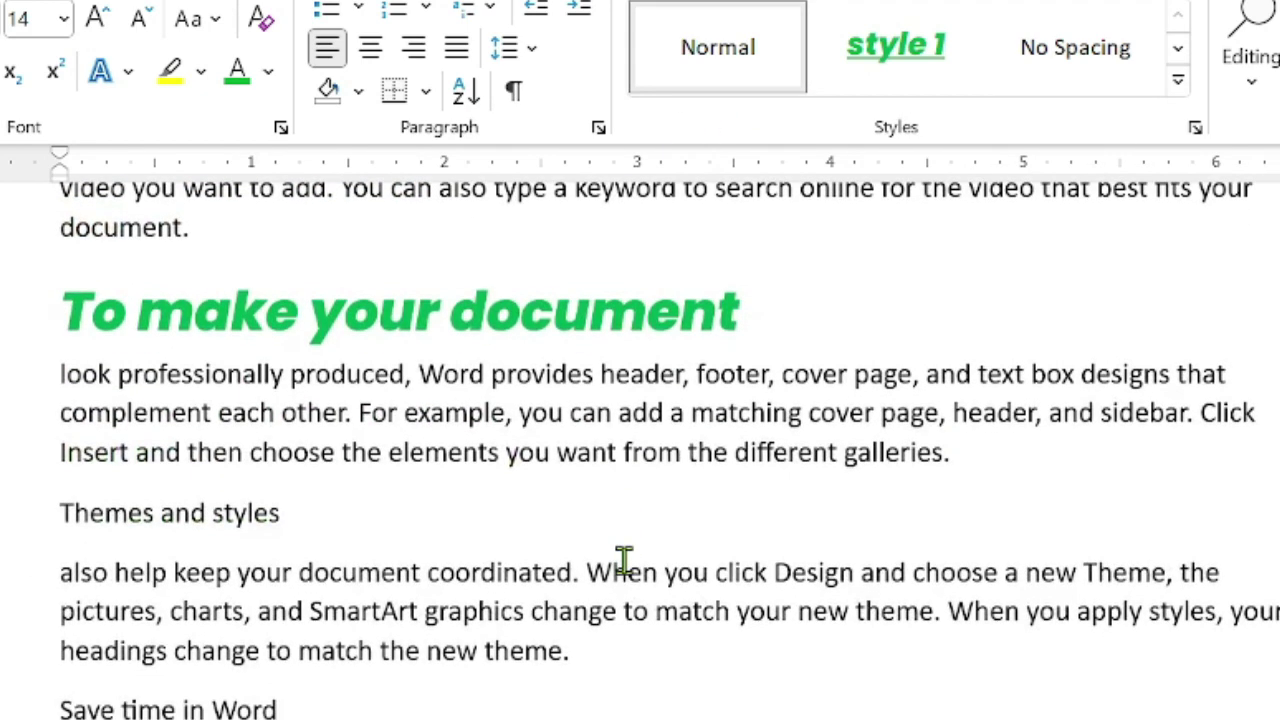
scroll(624, 560, up, 5)
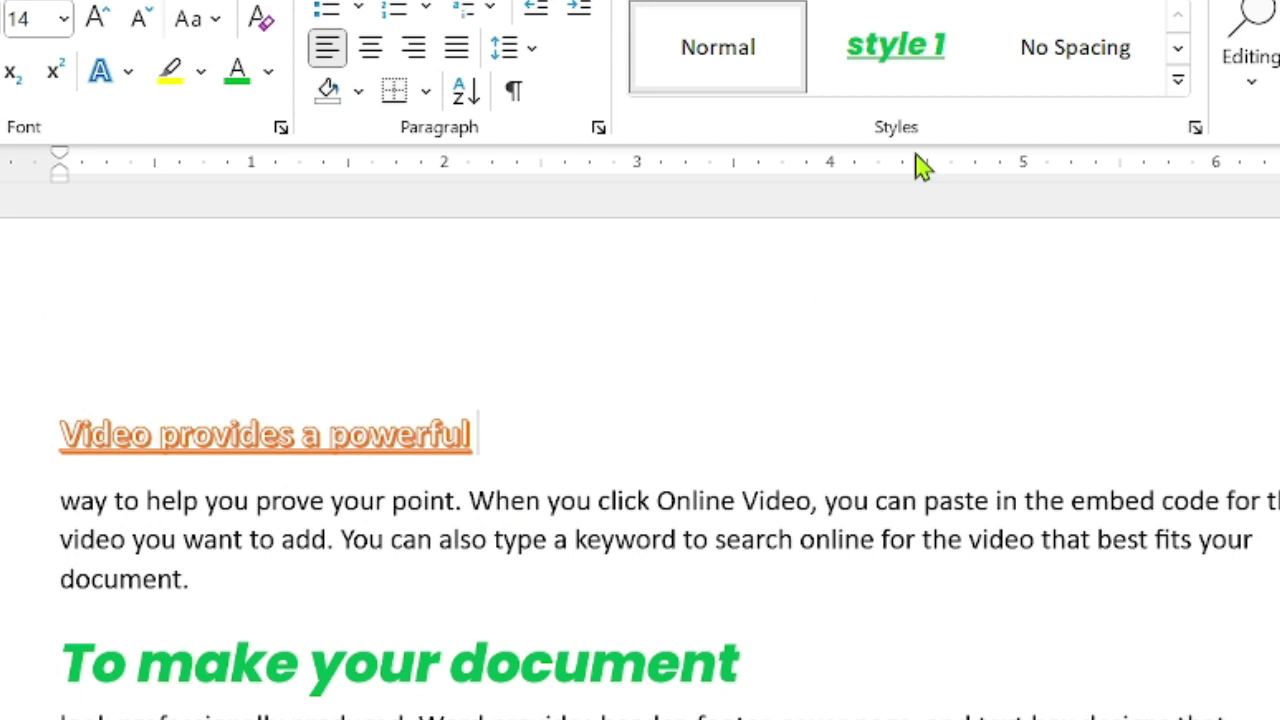
click(1268, 80)
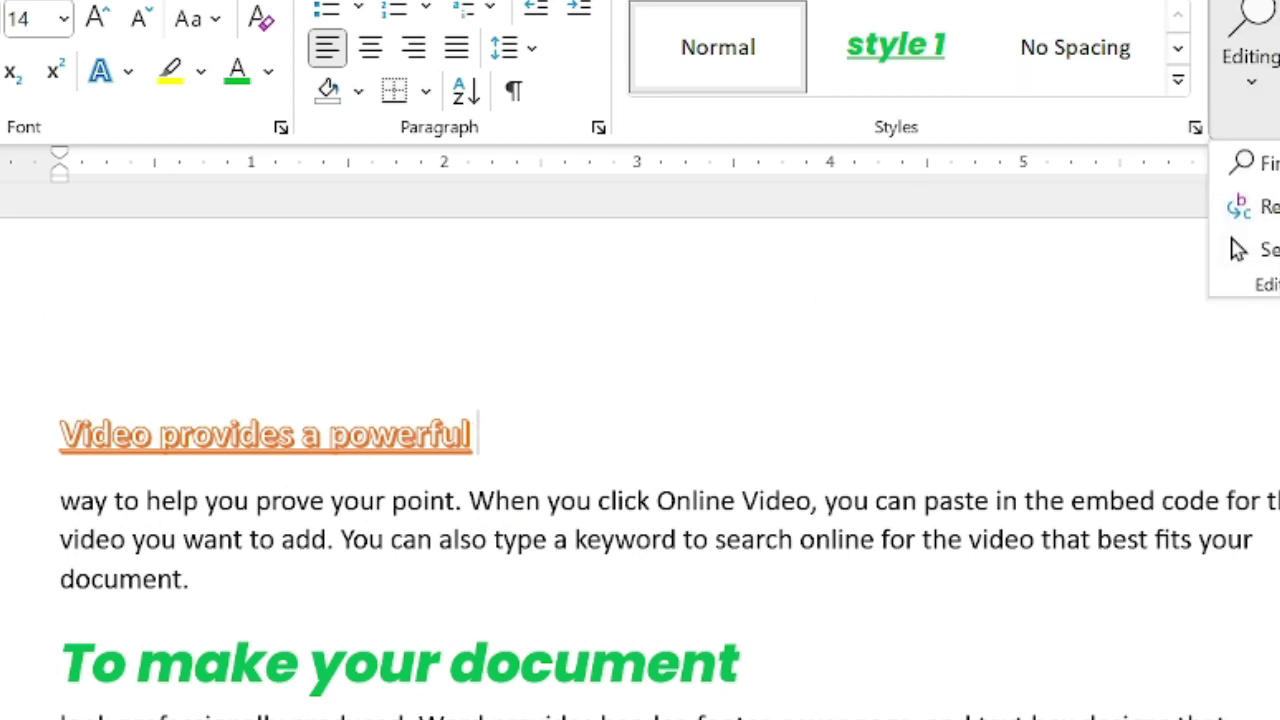